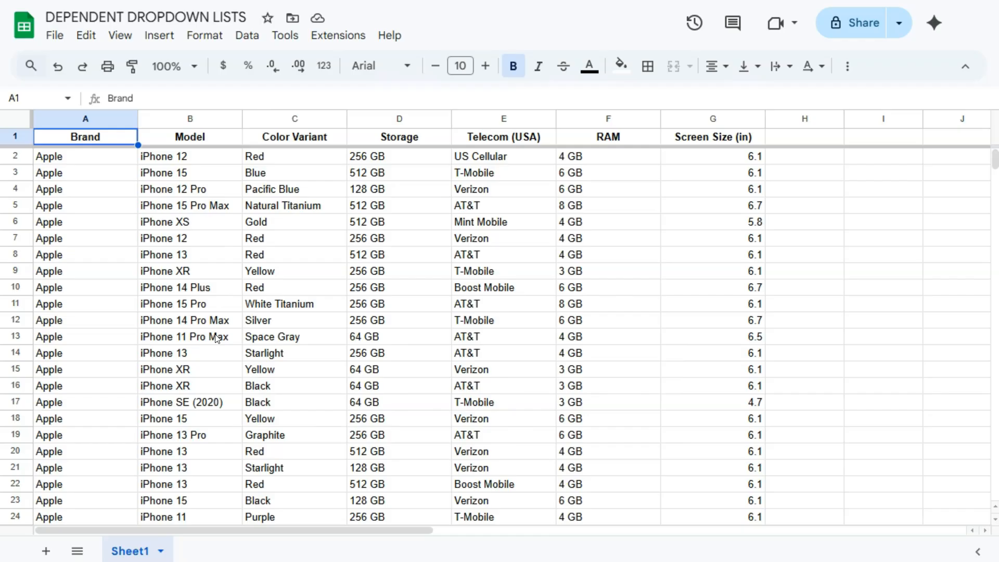
Look through the phone records in Sheet1 to see how brands, models and the other columns are laid out
scroll(217, 339, down, 20)
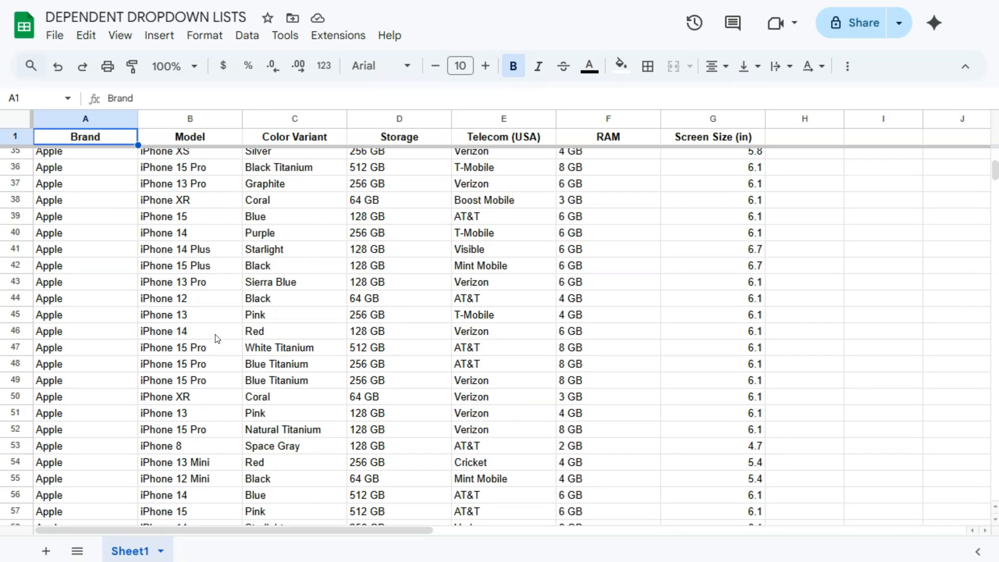
scroll(217, 338, down, 20)
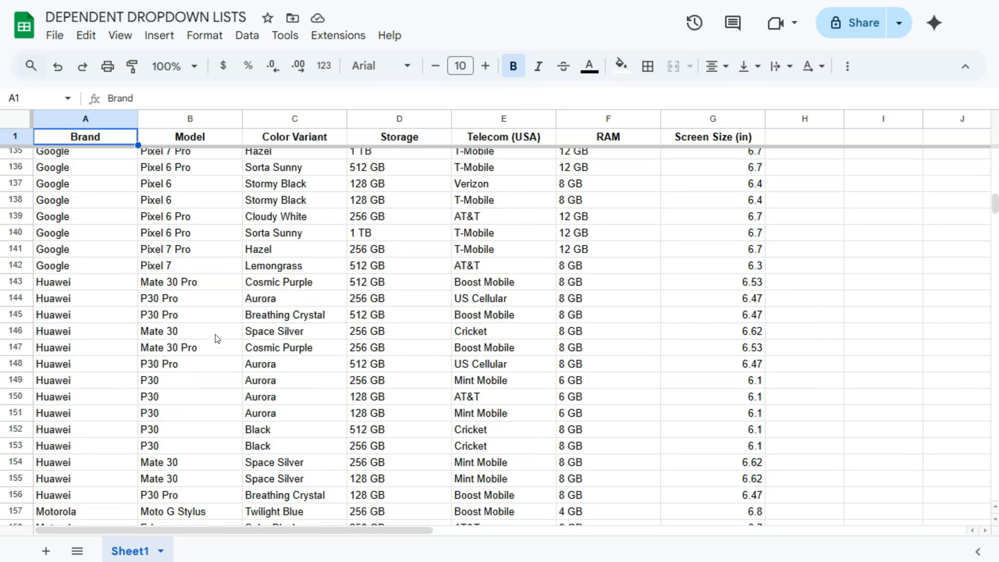
scroll(217, 338, down, 17)
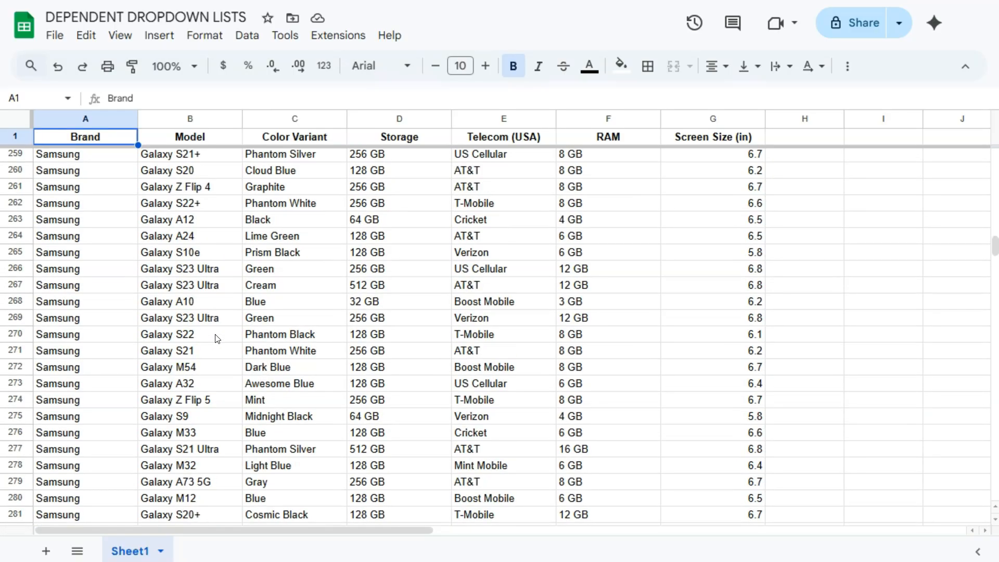
scroll(217, 339, up, 20)
scroll(218, 339, up, 20)
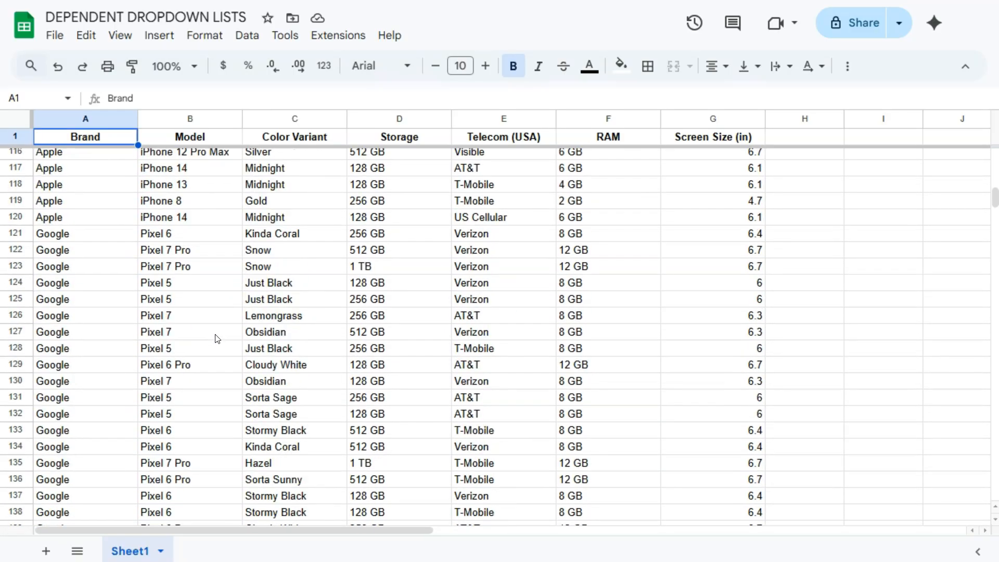
scroll(218, 339, up, 7)
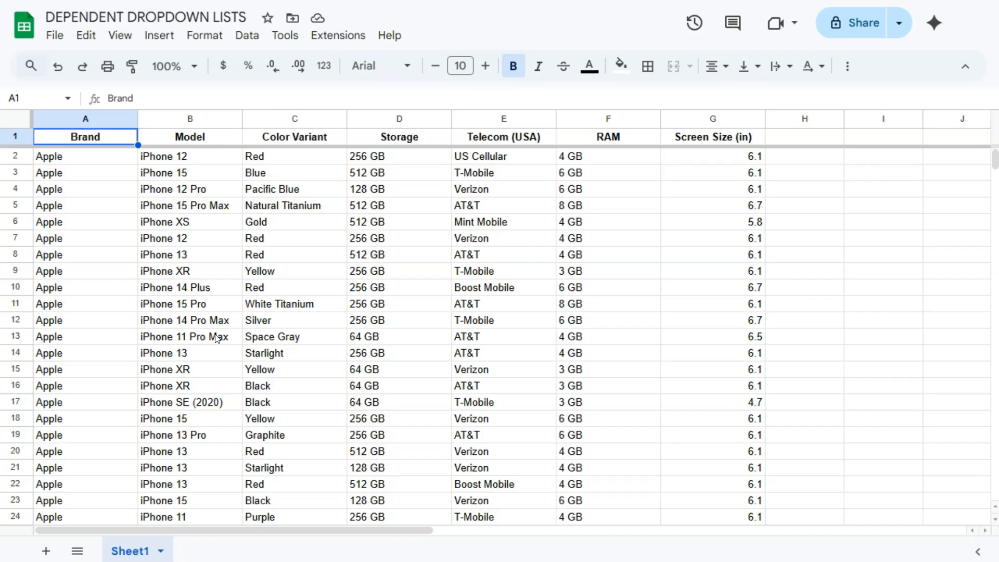
Add a new sheet named DROPDOWN and place it ahead of Sheet1
click(46, 550)
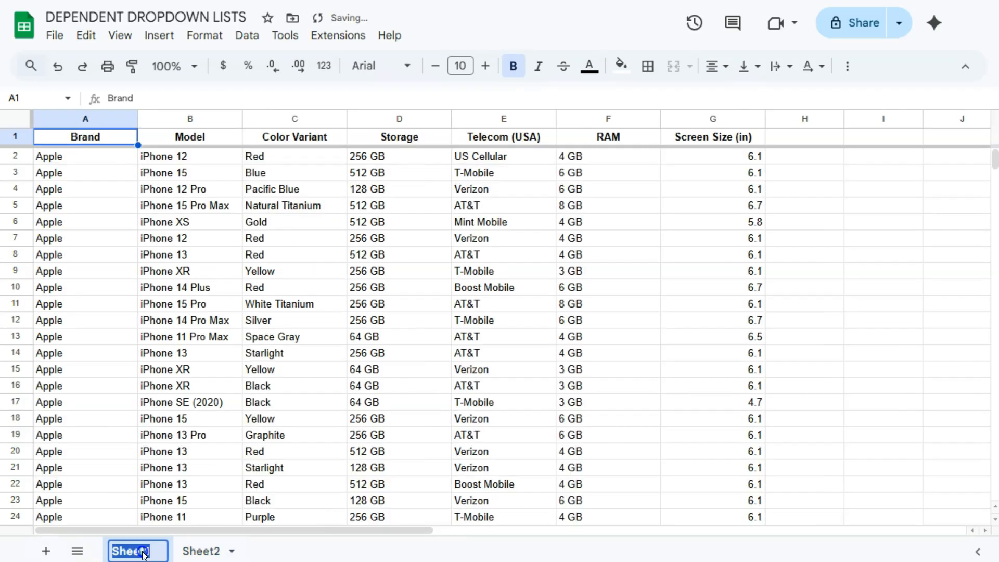
double_click(182, 555)
text(dROPD)
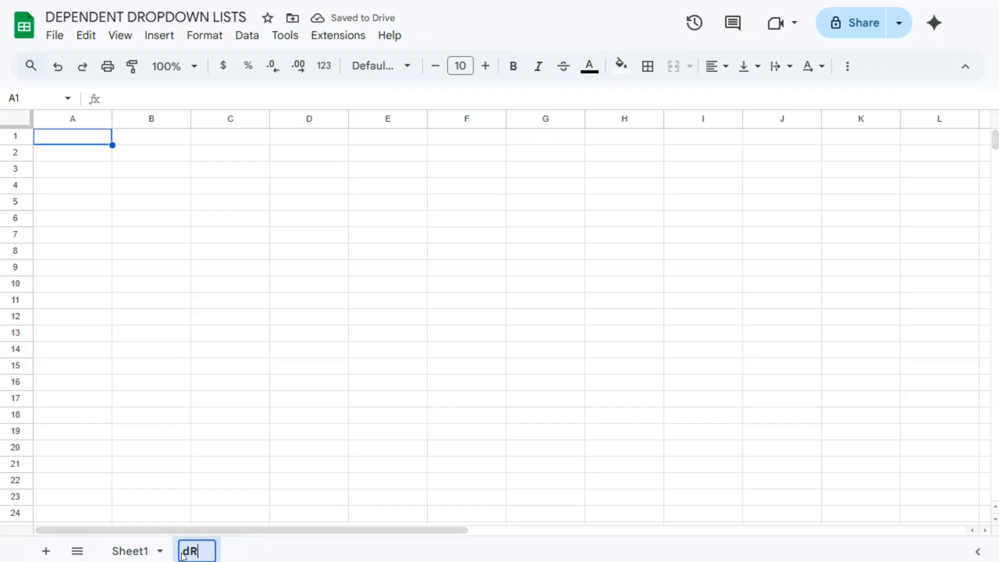
key(BackSpace)
key(BackSpace)
key(BackSpace)
key(BackSpace)
key(BackSpace)
text(D)
text(ROPDOWN)
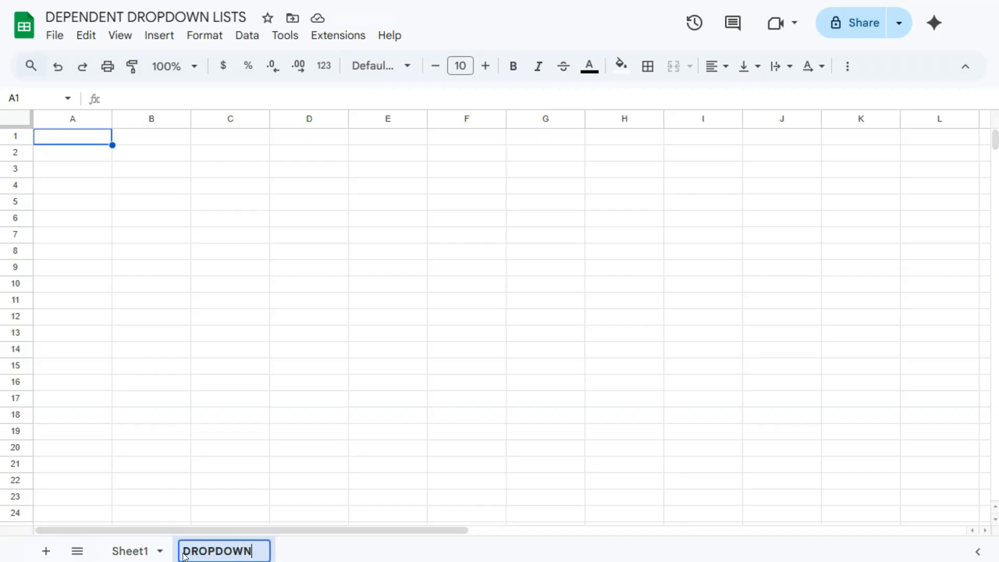
key(Return)
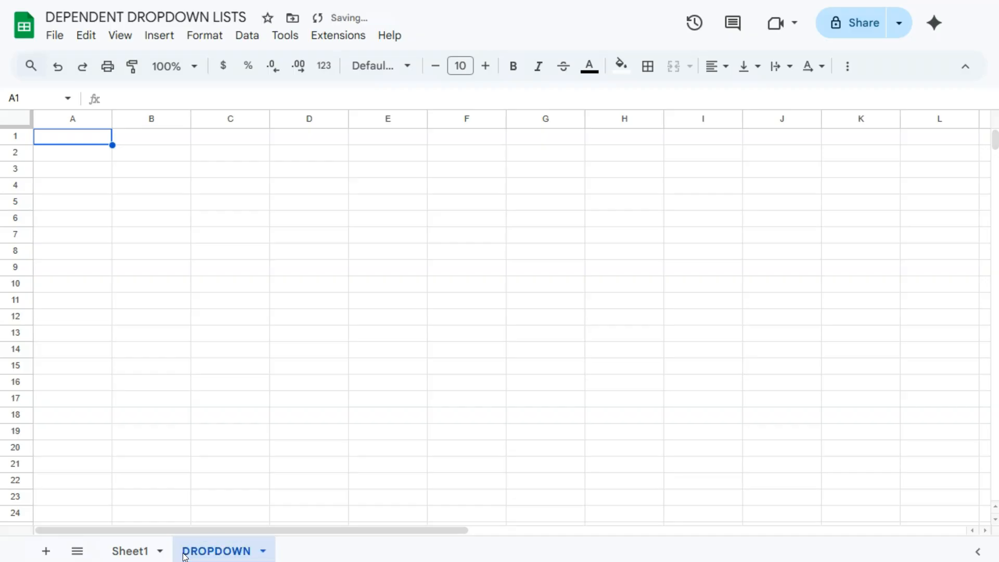
drag(213, 553, 128, 549)
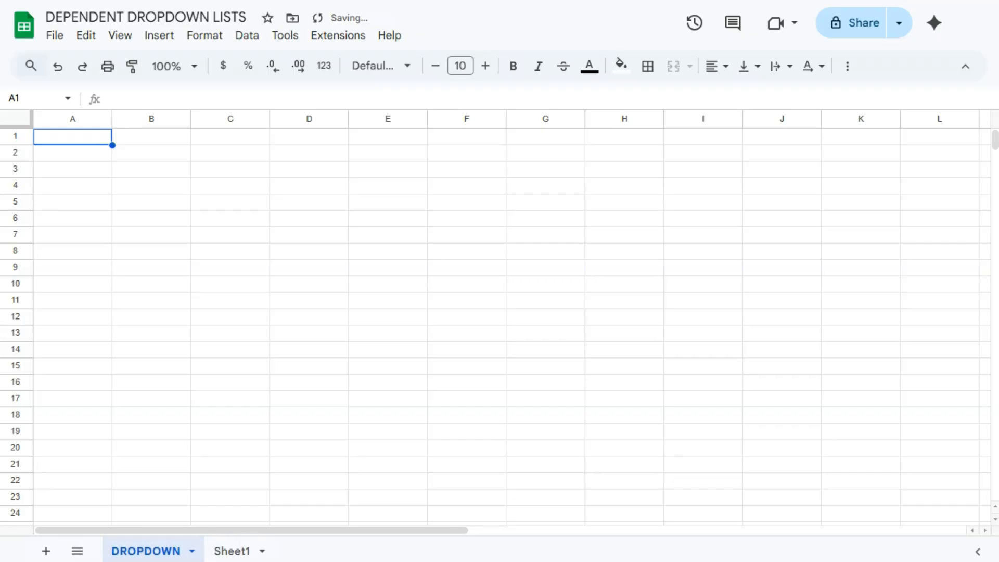
Rename Sheet1 as MASTERLIST
double_click(234, 554)
text(M)
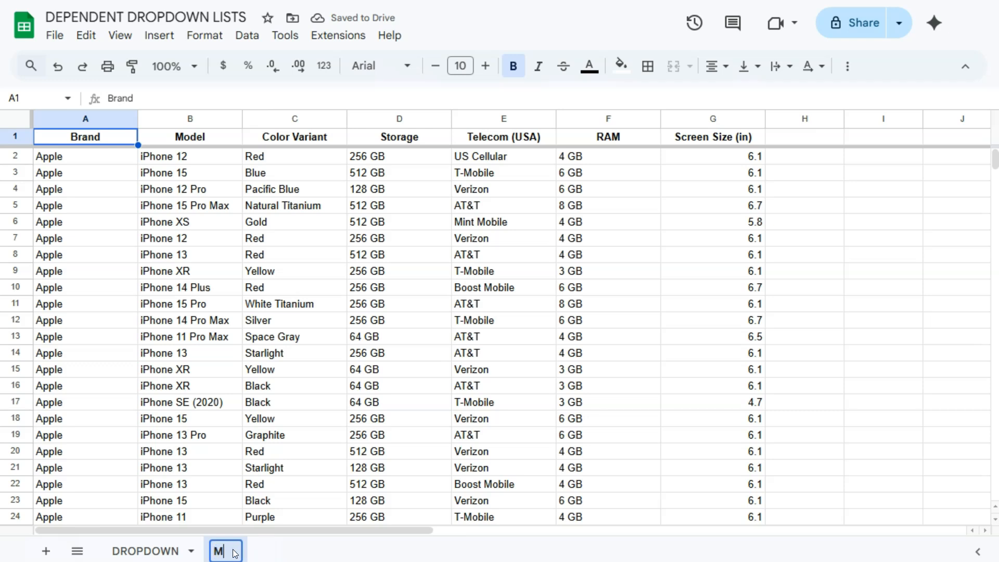
text(ASTERLIST)
key(Return)
Copy the header row A1:G1 from MASTERLIST into row 1 of DROPDOWN and widen columns A to G equally
click(164, 558)
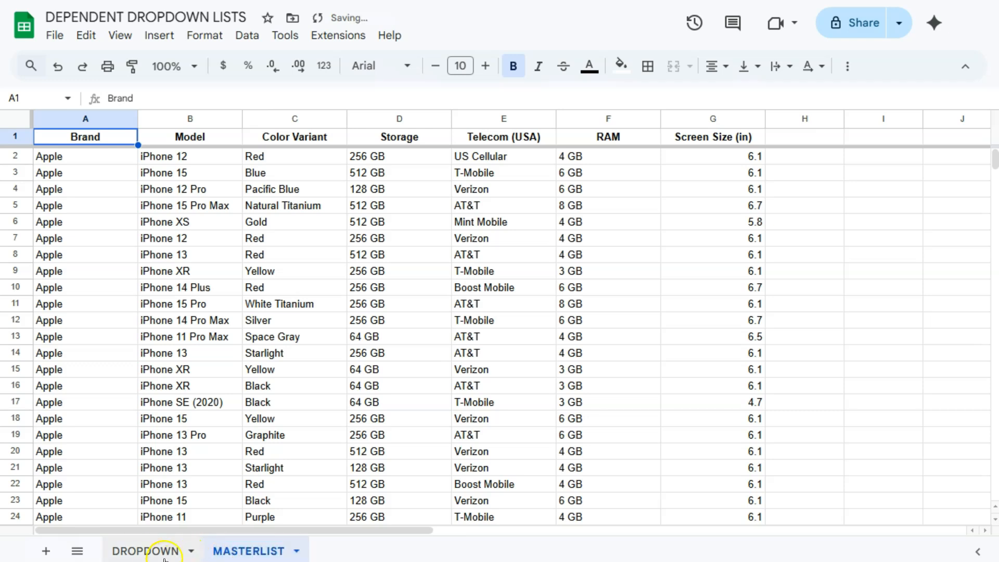
drag(115, 137, 679, 137)
key(ctrl+c)
click(150, 551)
click(89, 142)
key(ctrl+v)
drag(100, 119, 603, 124)
click(493, 237)
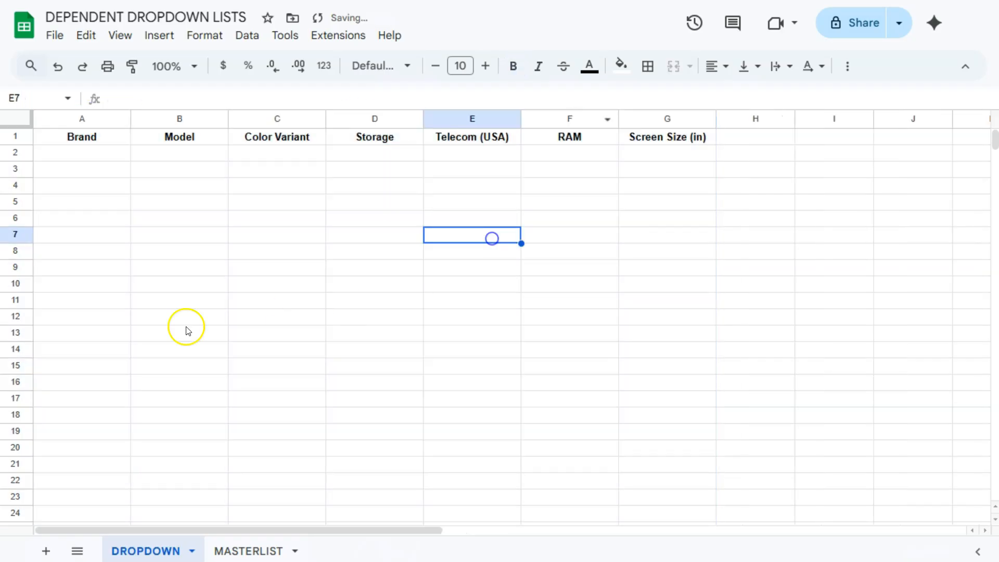
Add a dropdown to the Brand cells A2:A21 of DROPDOWN with the criteria Dropdown (from a range)
click(96, 155)
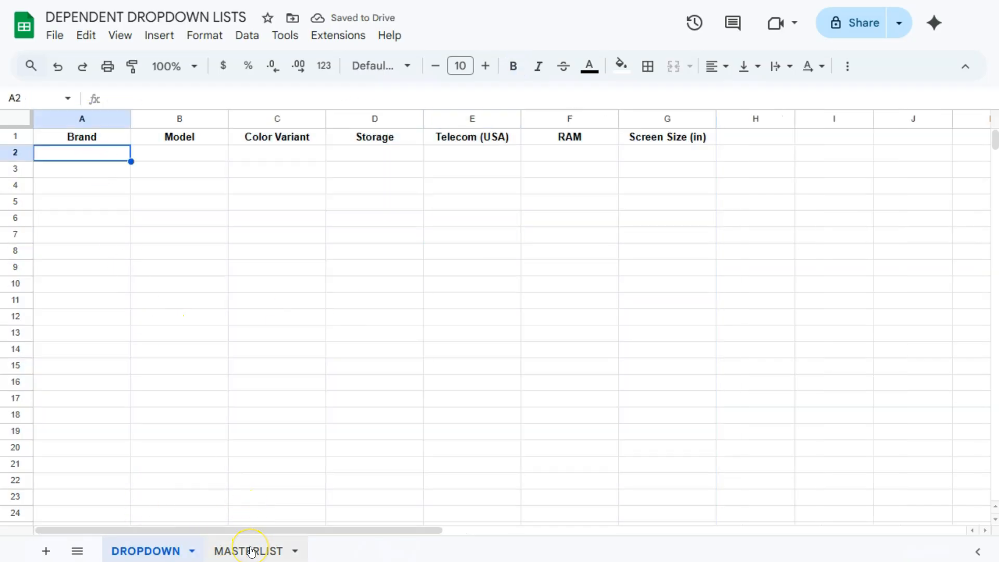
drag(98, 157, 88, 465)
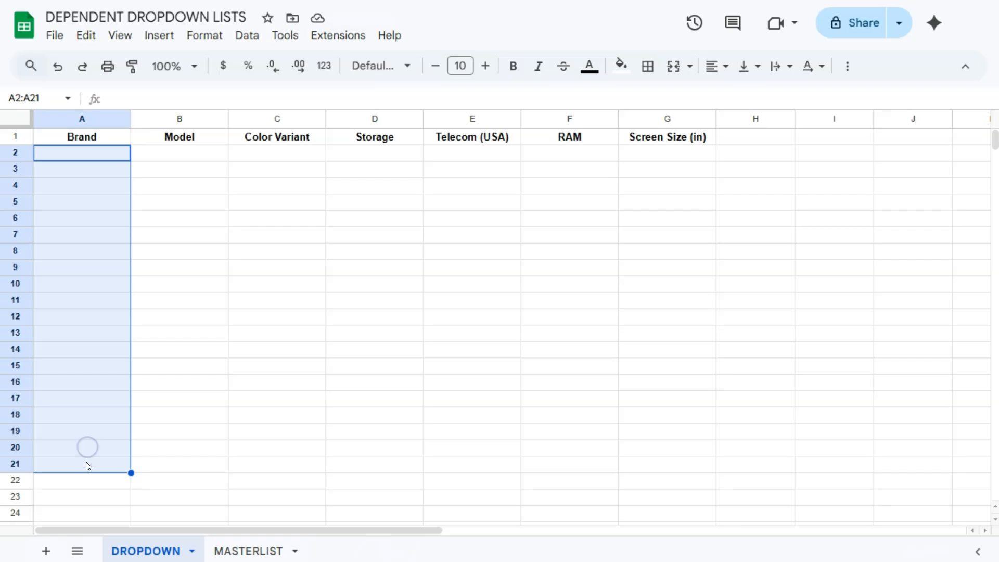
right_click(103, 154)
click(187, 531)
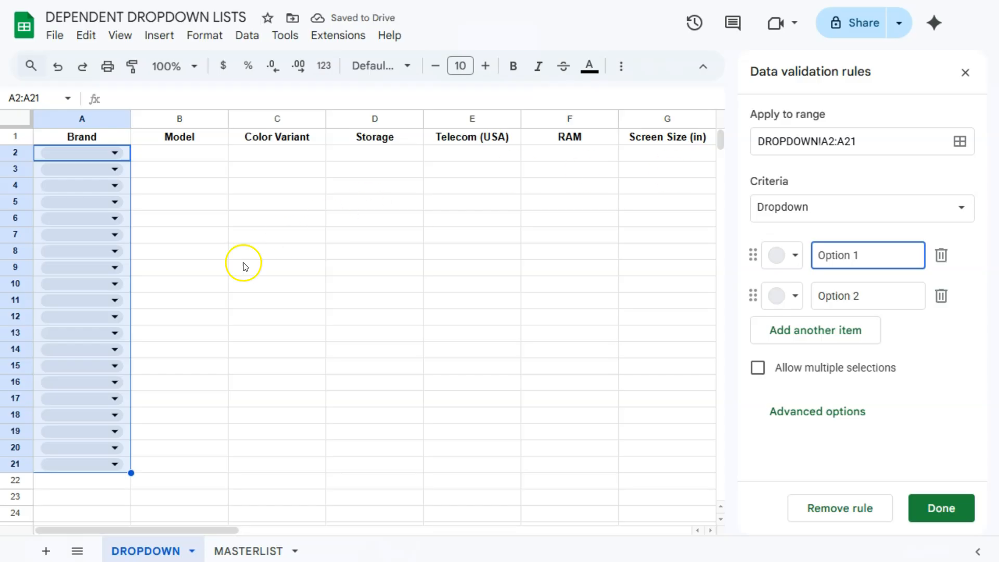
click(961, 217)
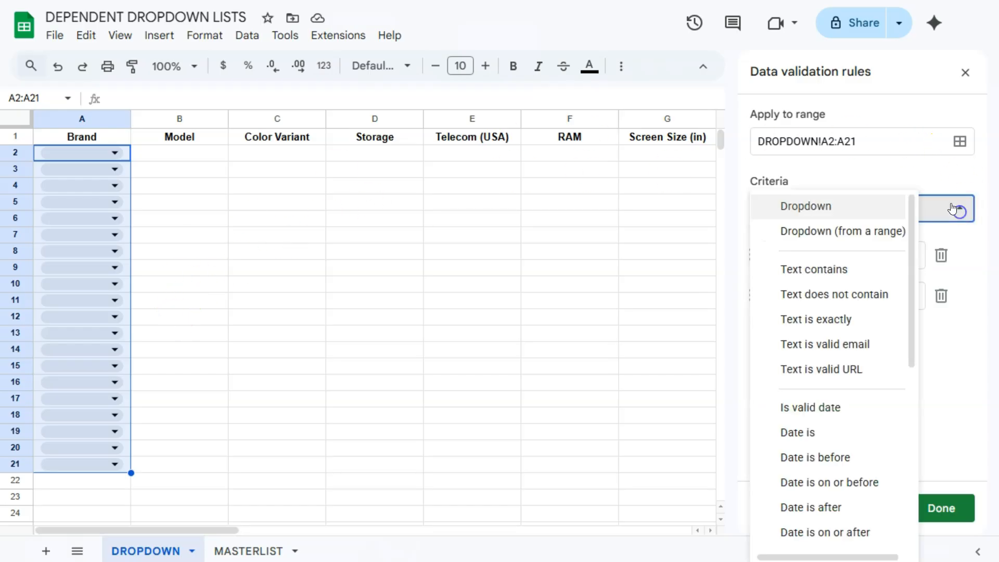
click(823, 230)
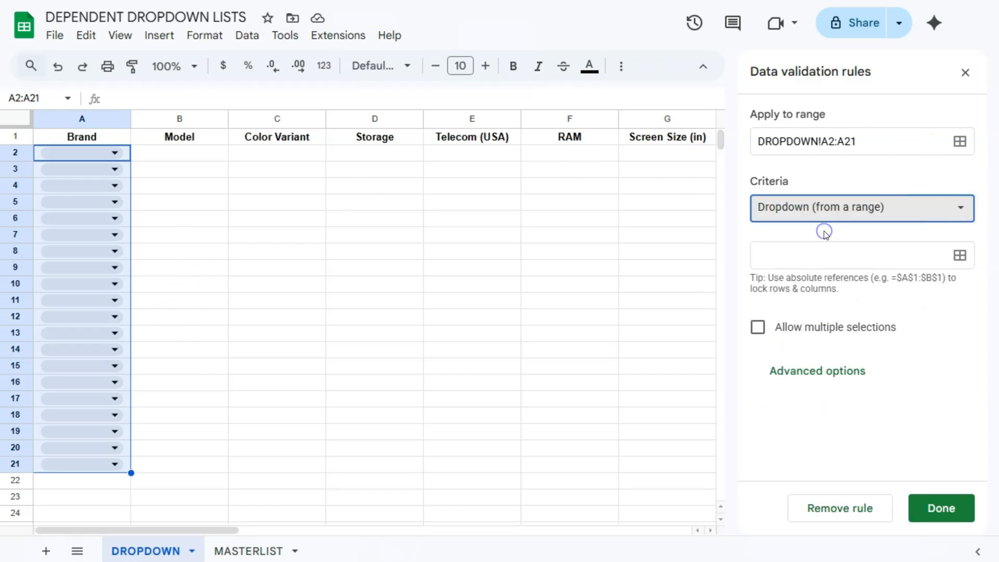
Set the dropdown's source to the open-ended Brand range MASTERLIST!A2:A
click(960, 254)
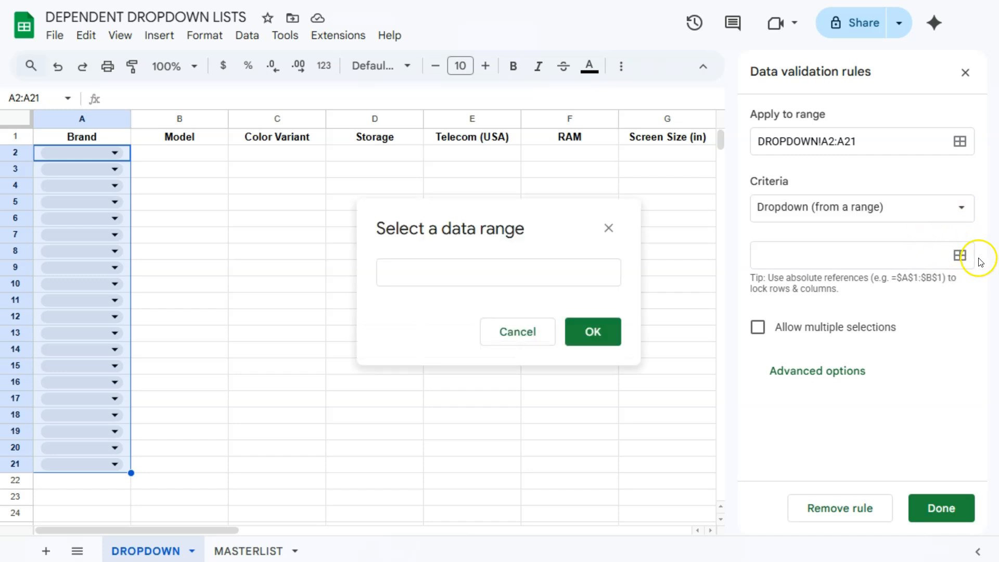
click(258, 551)
click(89, 146)
key(ctrl+shift+Right)
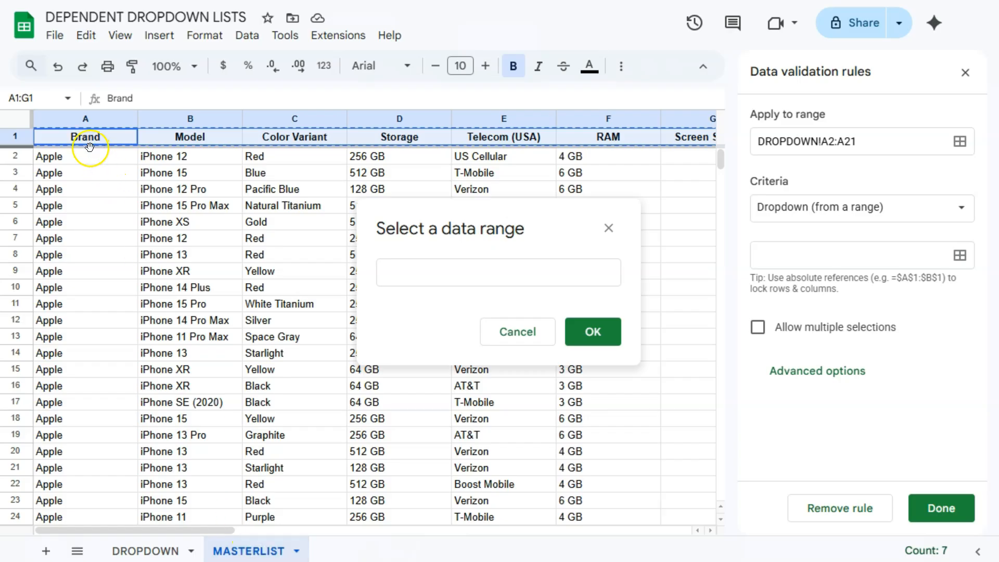
click(90, 161)
key(ctrl+shift+Down)
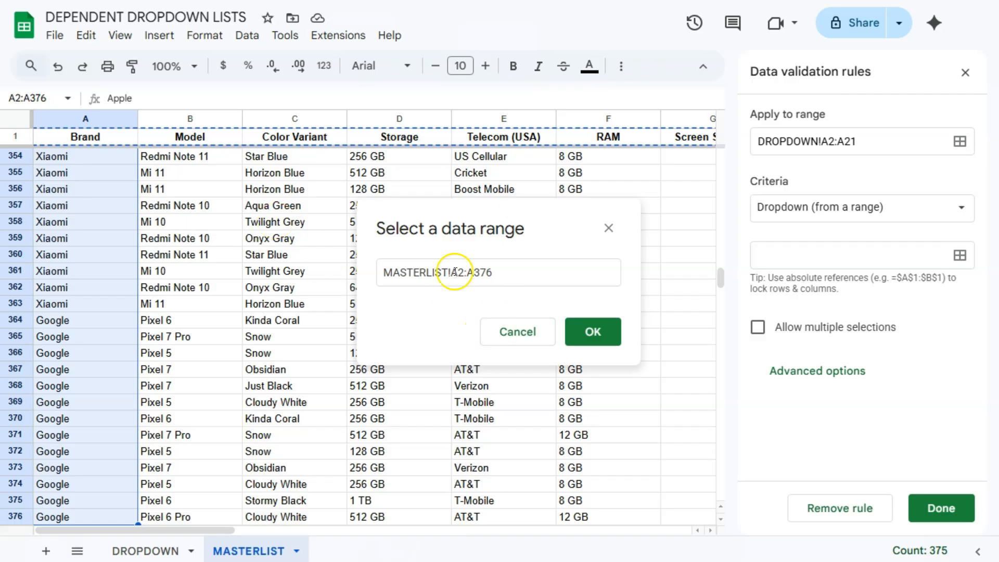
click(507, 272)
key(BackSpace)
key(BackSpace)
key(BackSpace)
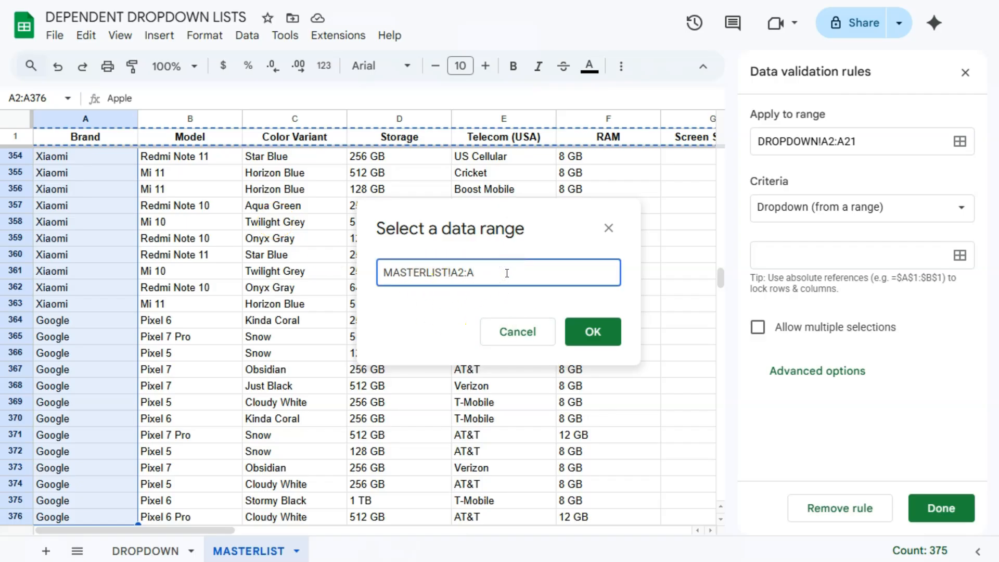
click(578, 336)
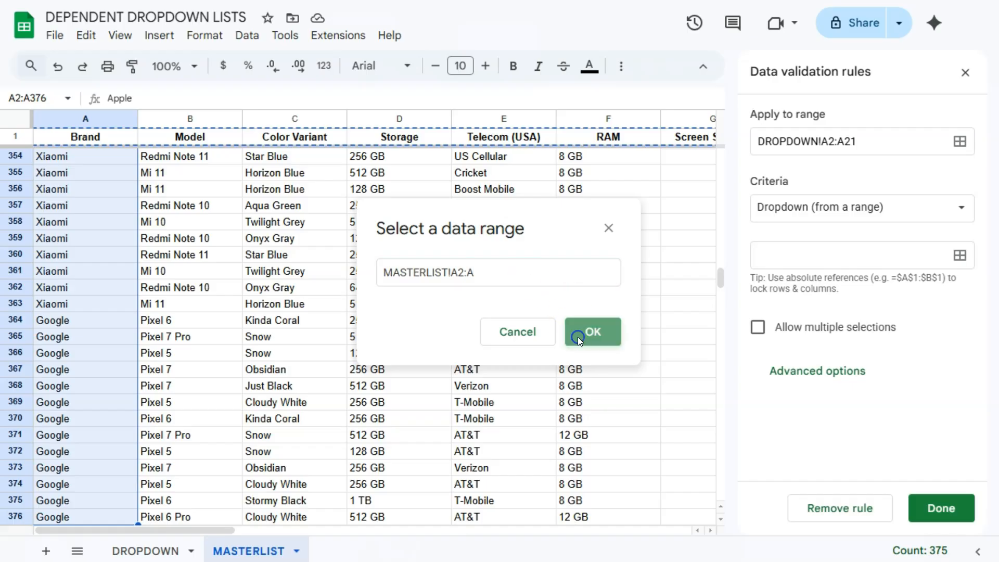
Review the brand options of the validation rule from start to end and save the rule
scroll(908, 294, down, 3)
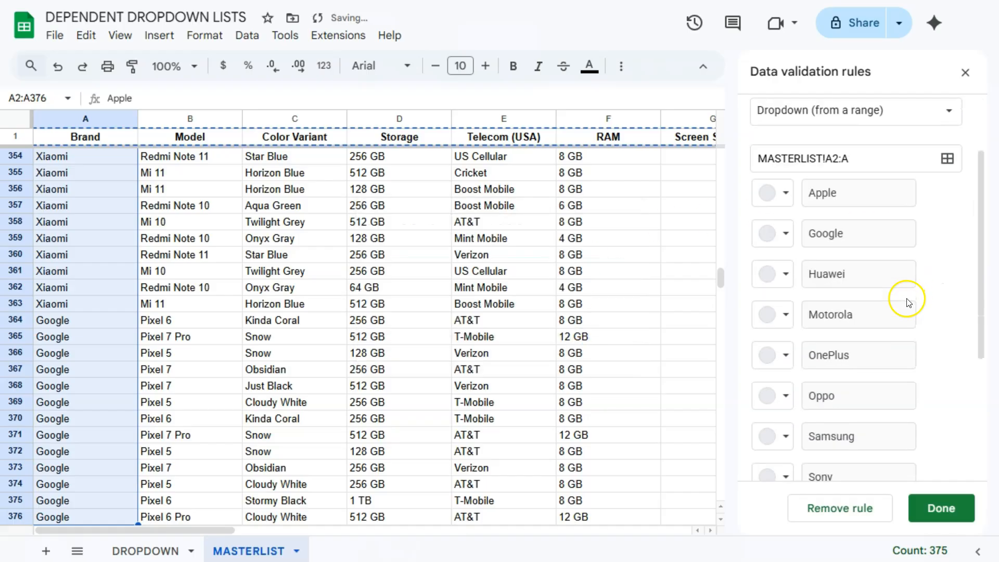
scroll(853, 266, down, 2)
scroll(858, 212, up, 4)
scroll(858, 214, down, 3)
scroll(887, 307, up, 2)
scroll(888, 364, down, 2)
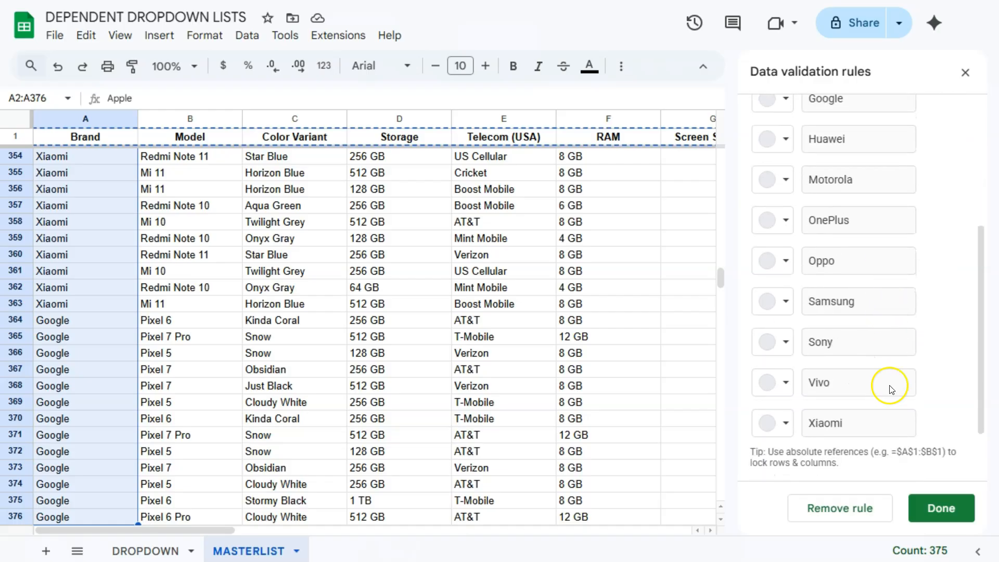
click(941, 508)
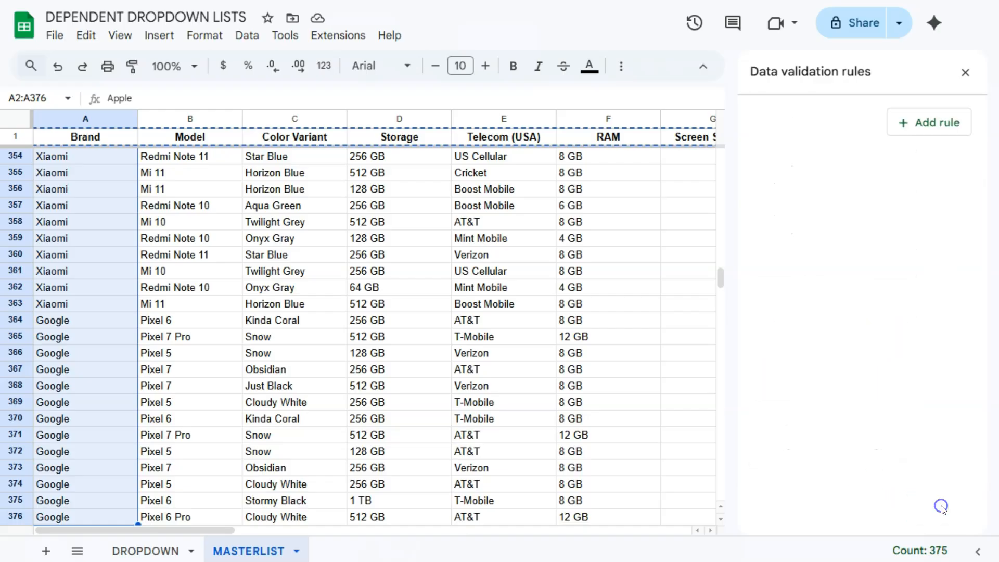
Test the Brand dropdowns on DROPDOWN by choosing Apple in A2, Huawei in A3 and Motorola in A4
click(149, 552)
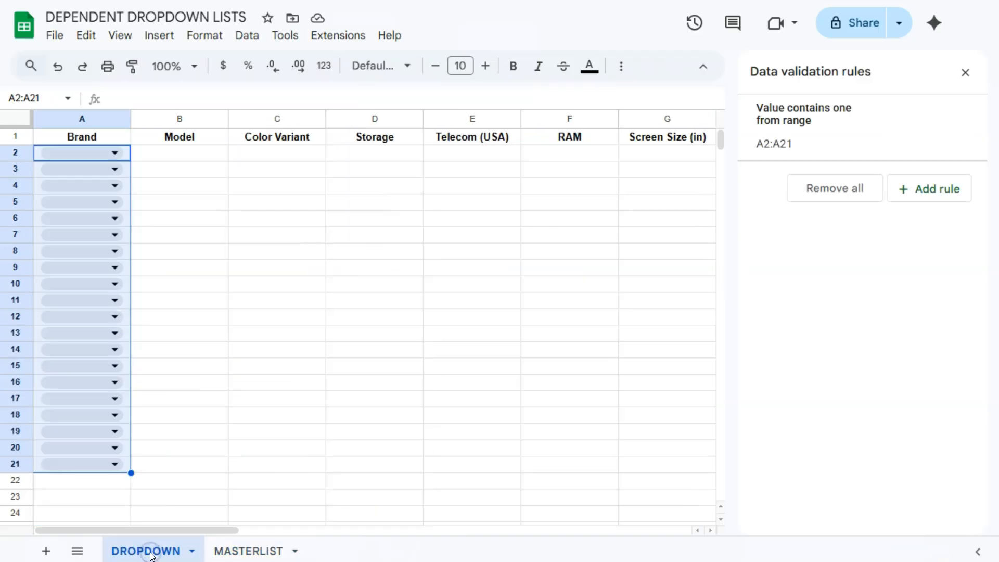
click(110, 153)
click(64, 176)
click(101, 169)
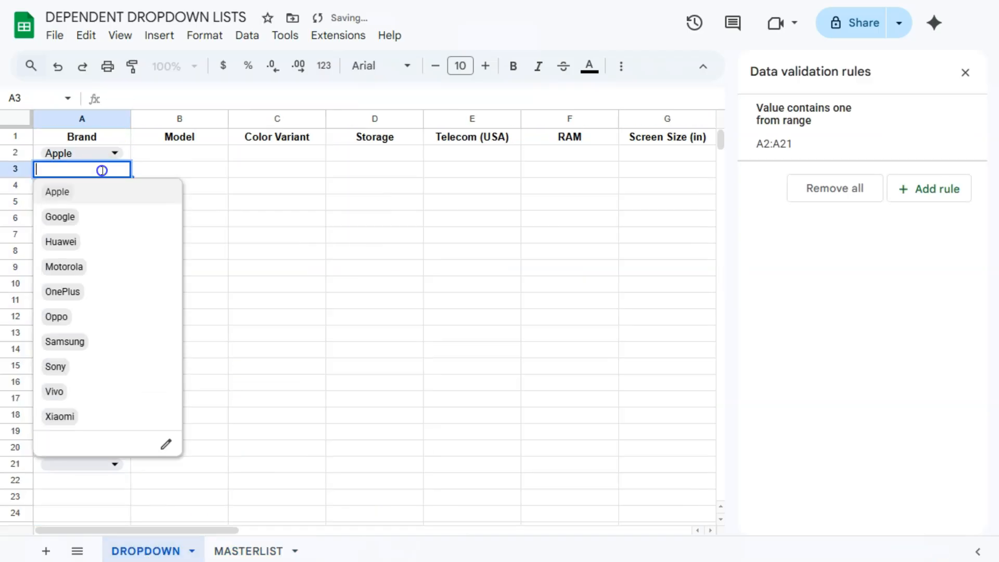
click(65, 242)
click(91, 185)
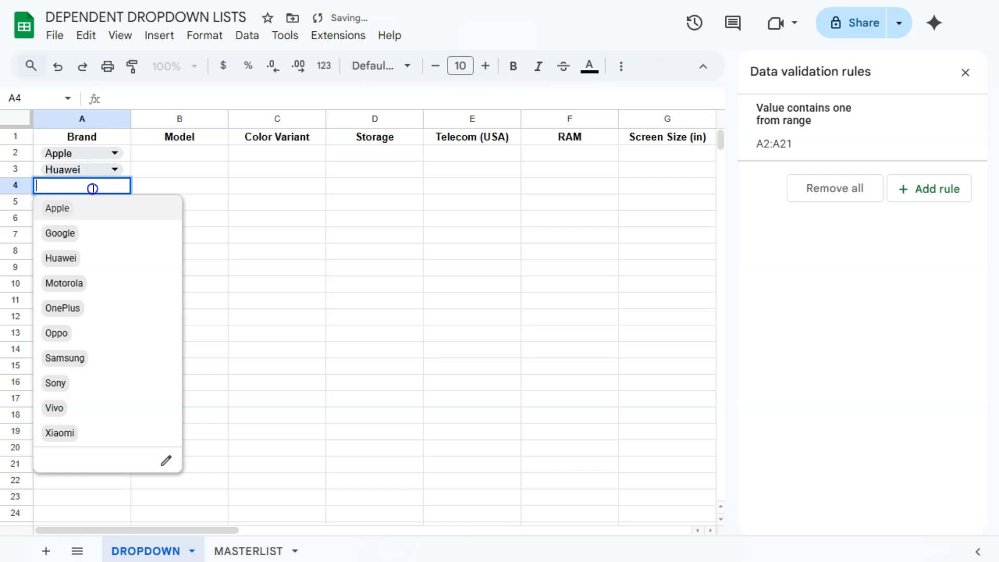
click(63, 281)
click(250, 266)
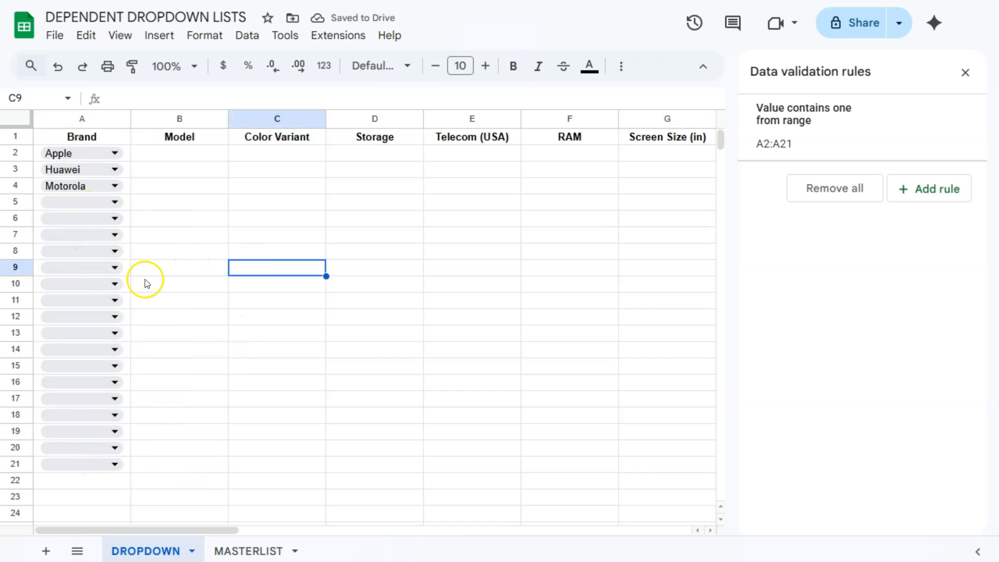
Add a new sheet, place it after MASTERLIST, and return to the DROPDOWN sheet
drag(164, 153, 172, 464)
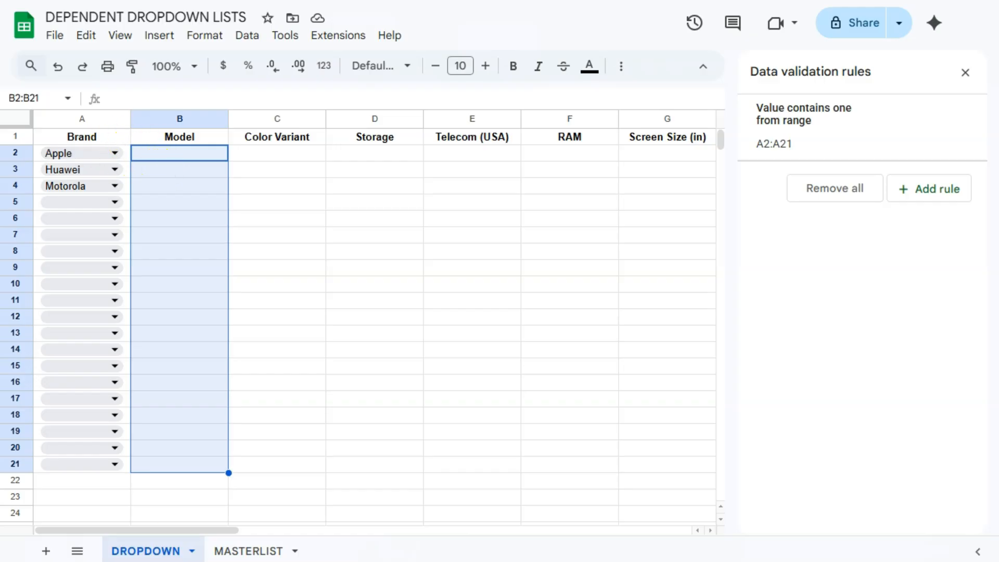
click(46, 552)
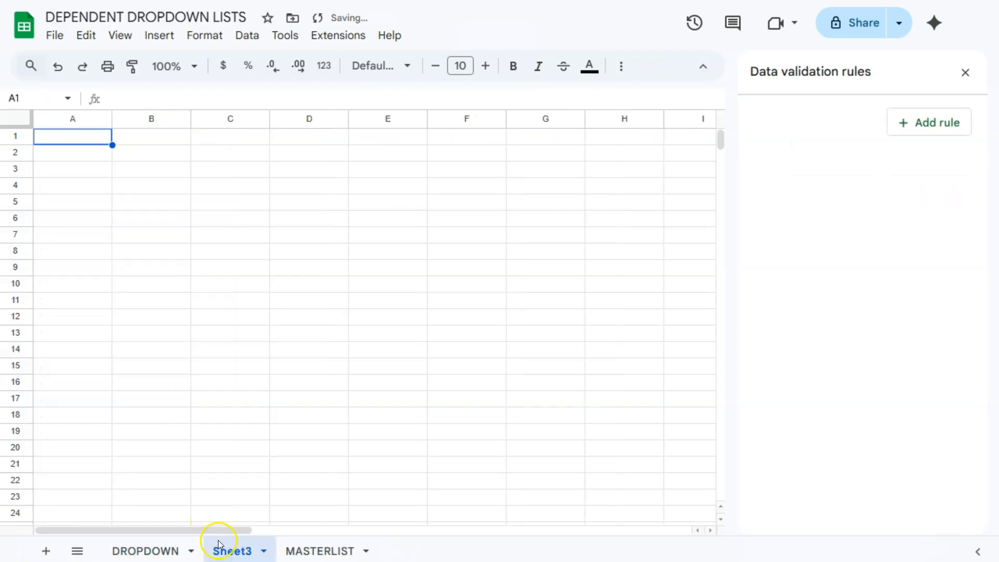
drag(221, 554, 297, 549)
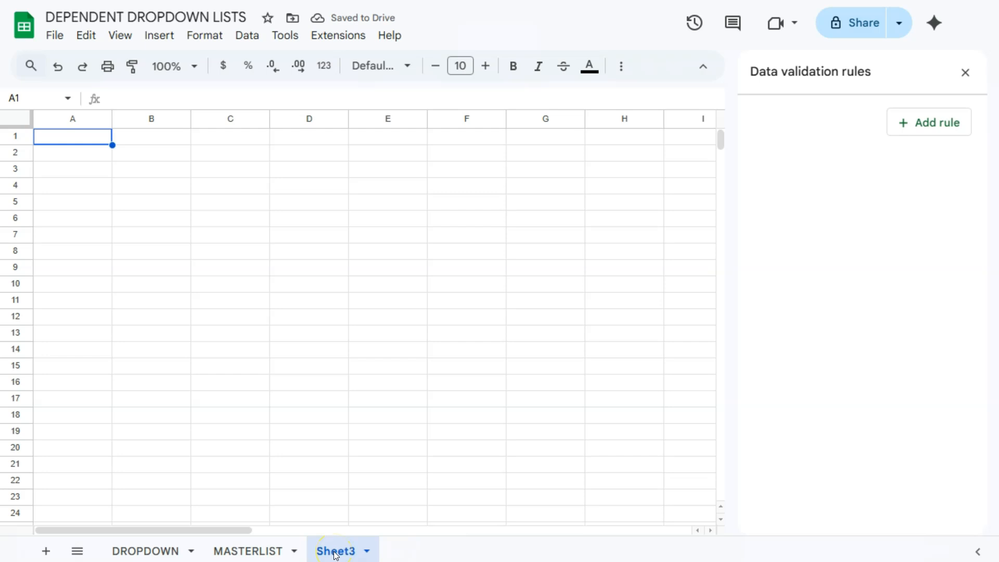
click(234, 552)
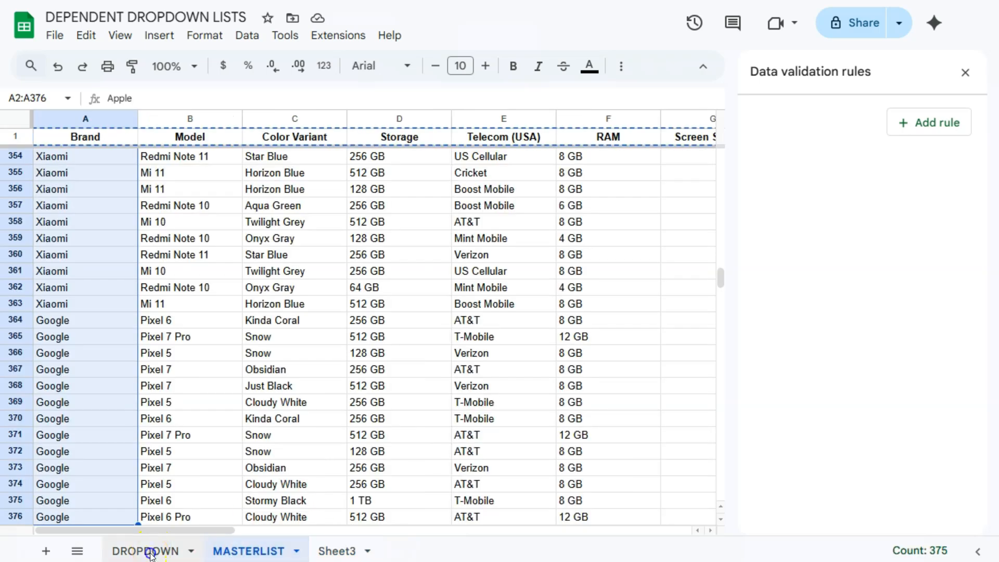
click(149, 552)
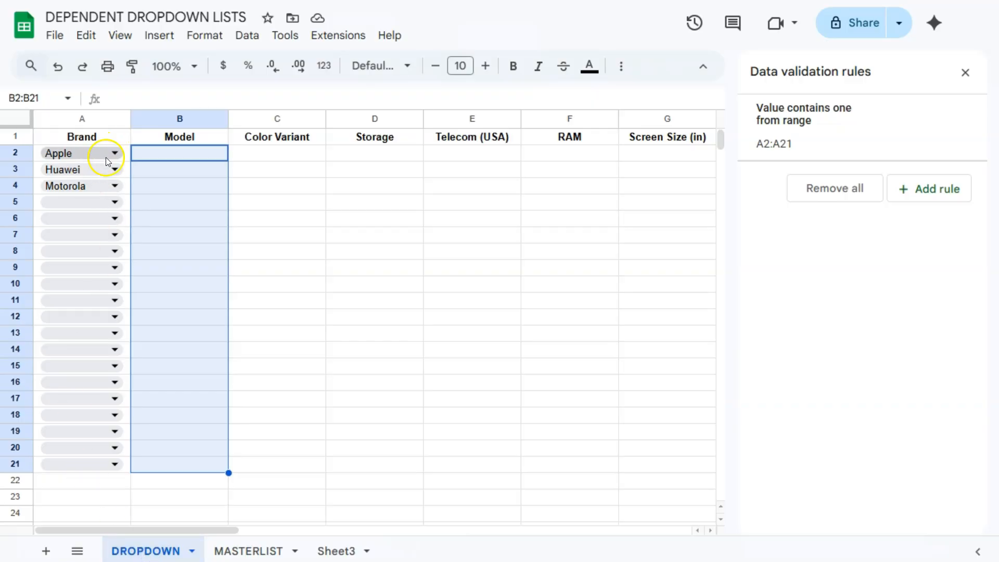
Rename the new Sheet3 sheet as LIST1
click(332, 552)
double_click(332, 552)
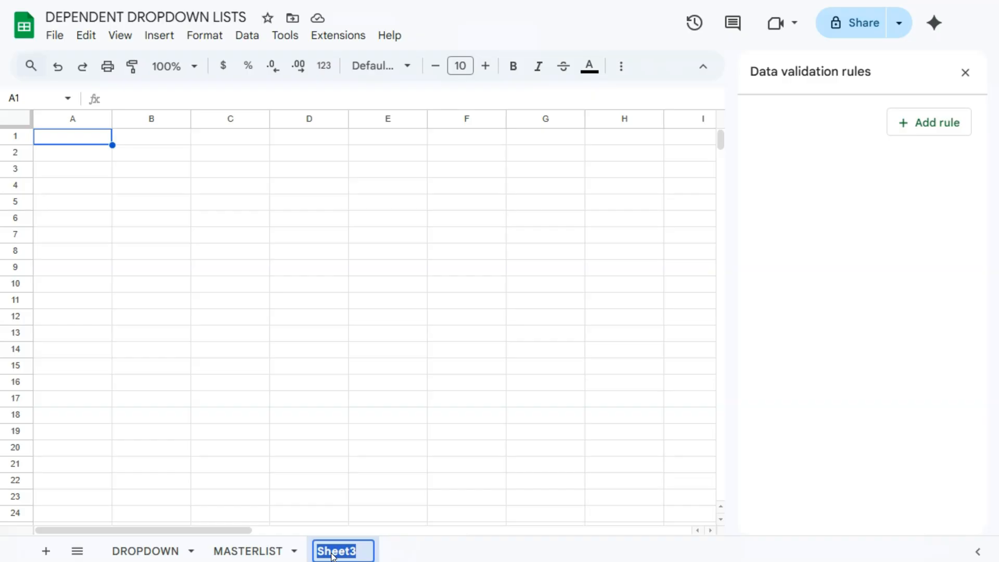
key(BackSpace)
text(LIST1)
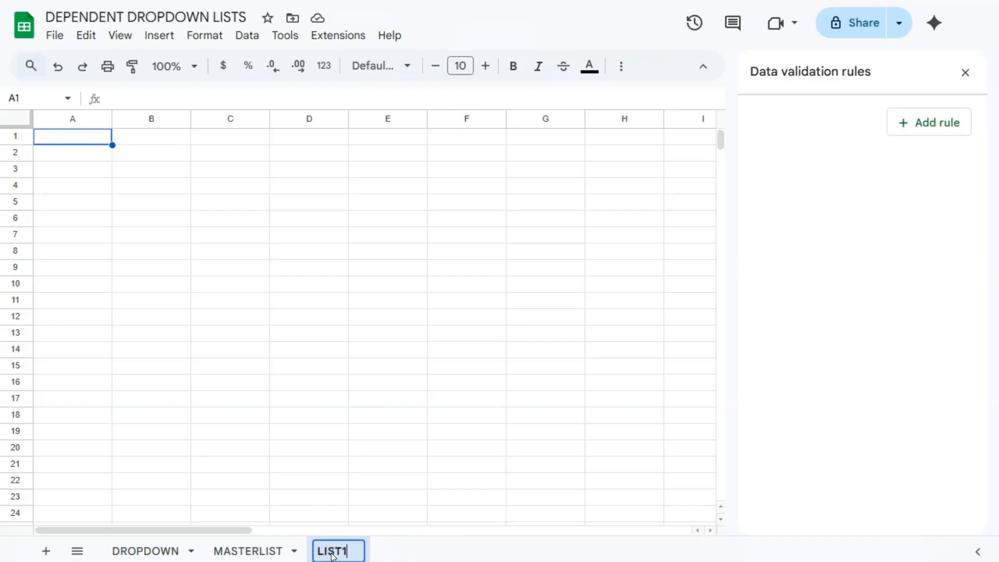
key(Return)
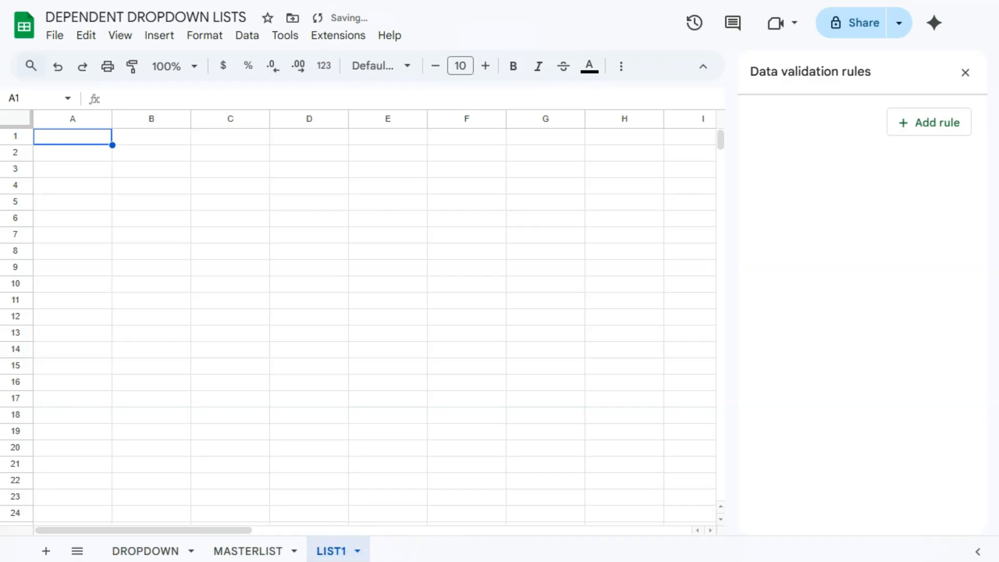
Start a FILTER formula in cell A2 of LIST1 with the Model column MASTERLIST!B:B as the range to filter
click(63, 158)
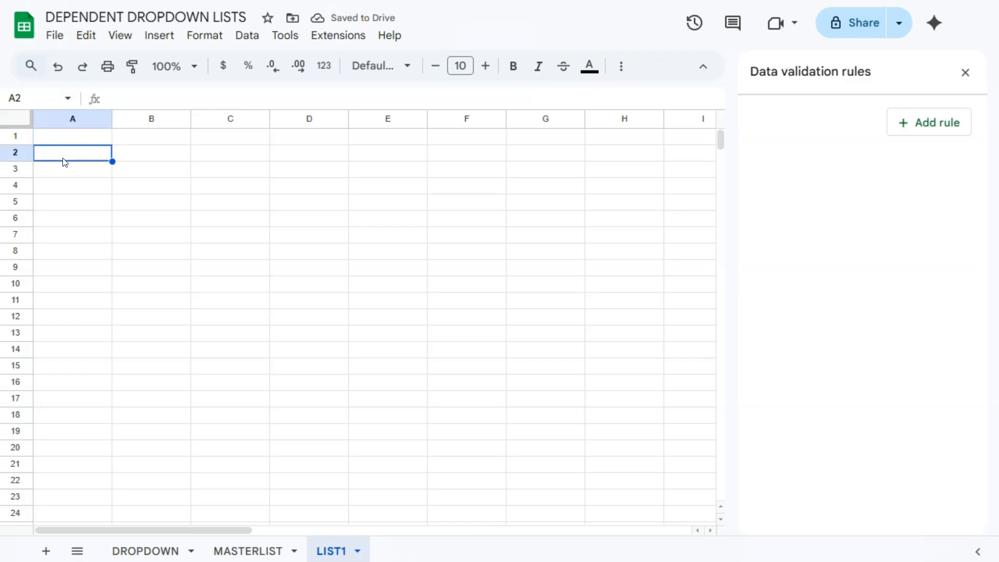
click(146, 551)
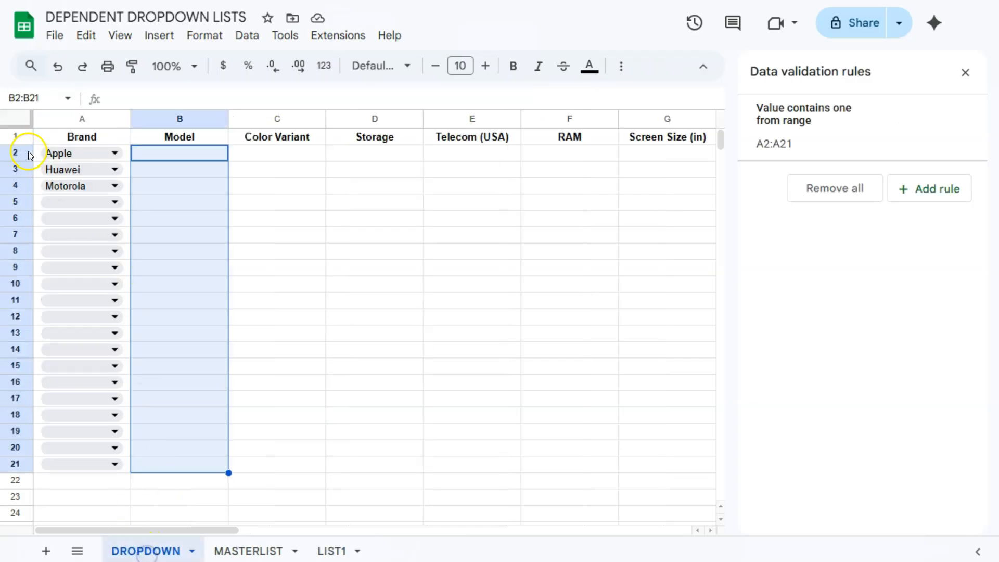
click(330, 550)
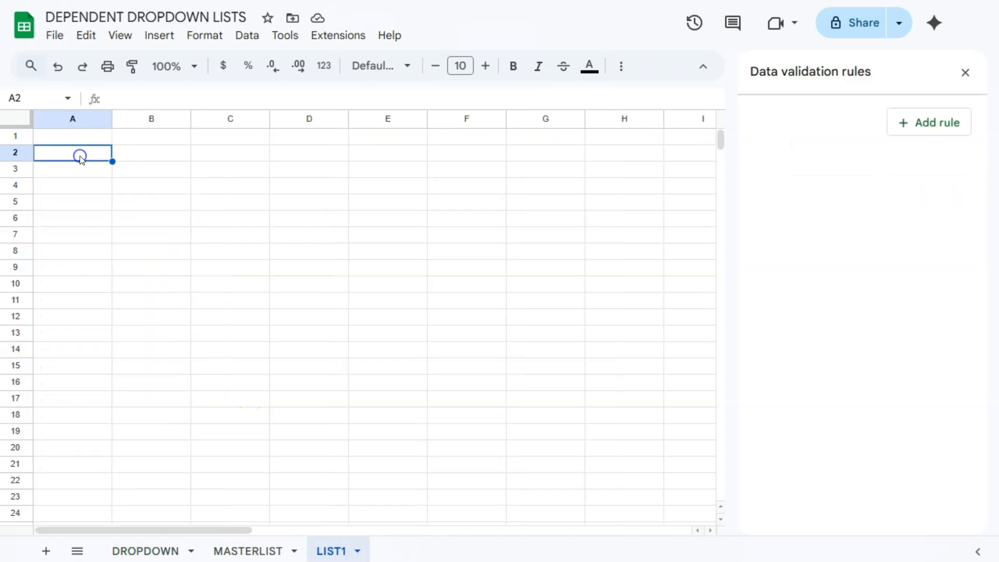
text(=)
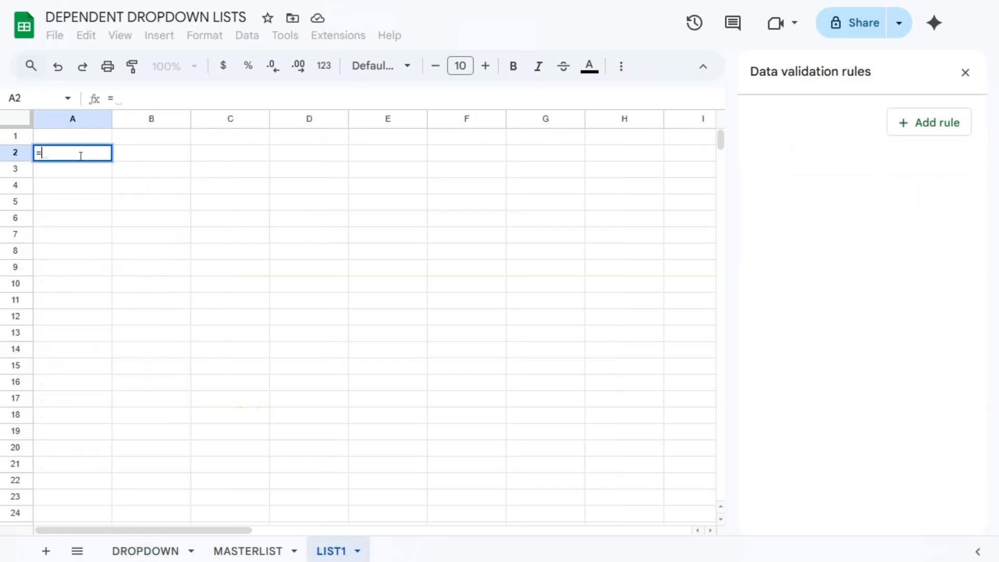
text(FILTER)
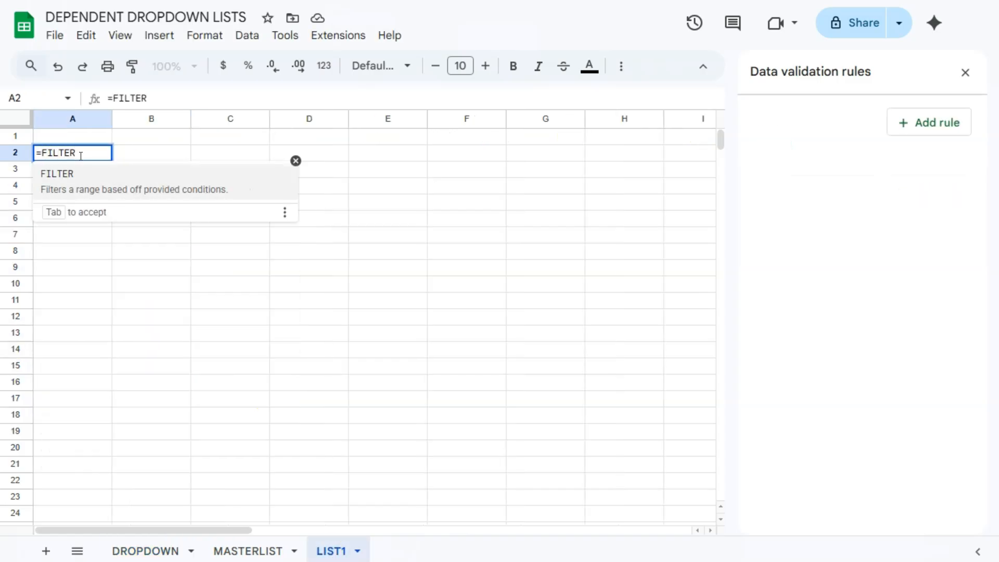
text(()
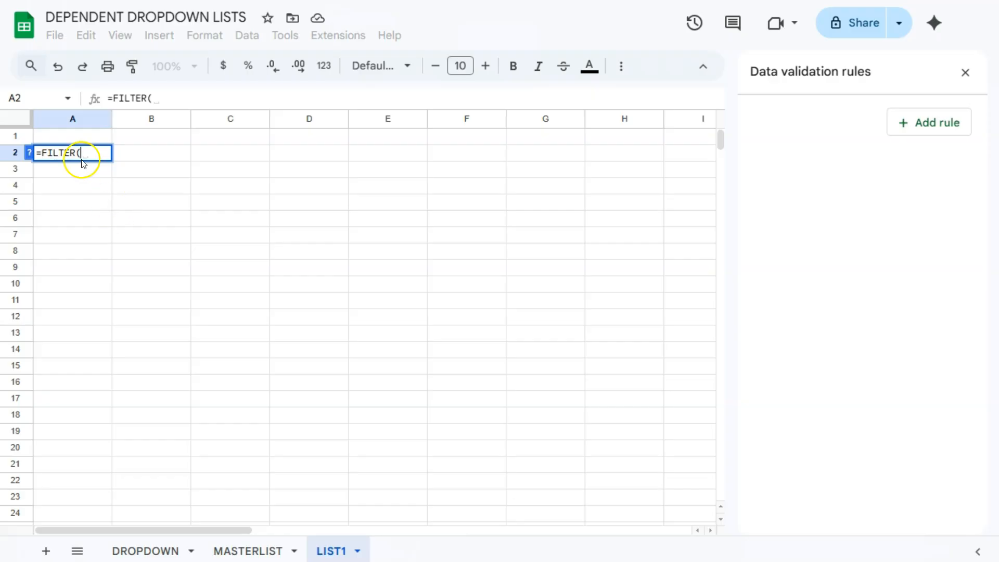
click(242, 555)
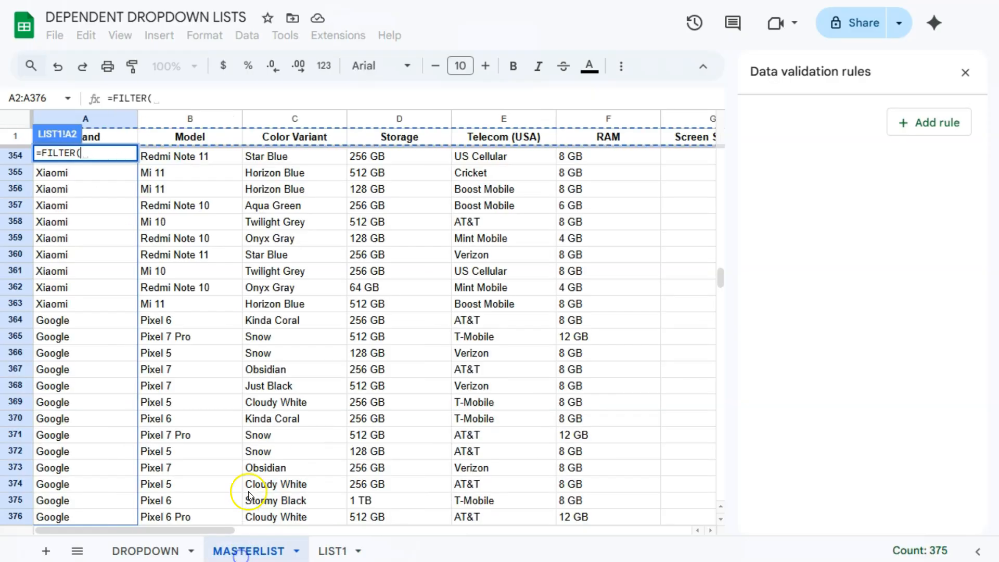
click(176, 118)
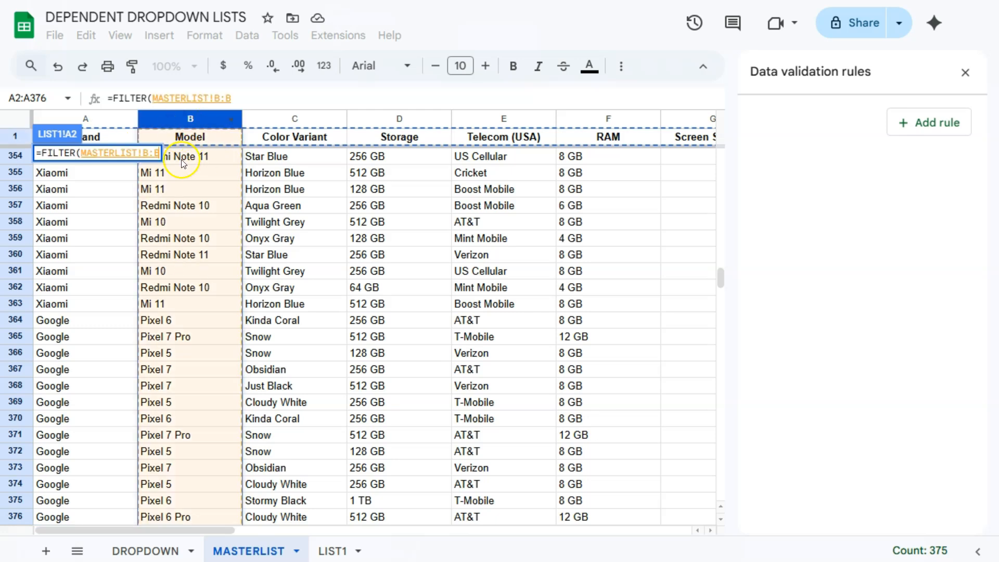
Complete the FILTER formula with the condition MASTERLIST!A:A=DROPDOWN!A2 and enter it
text(,)
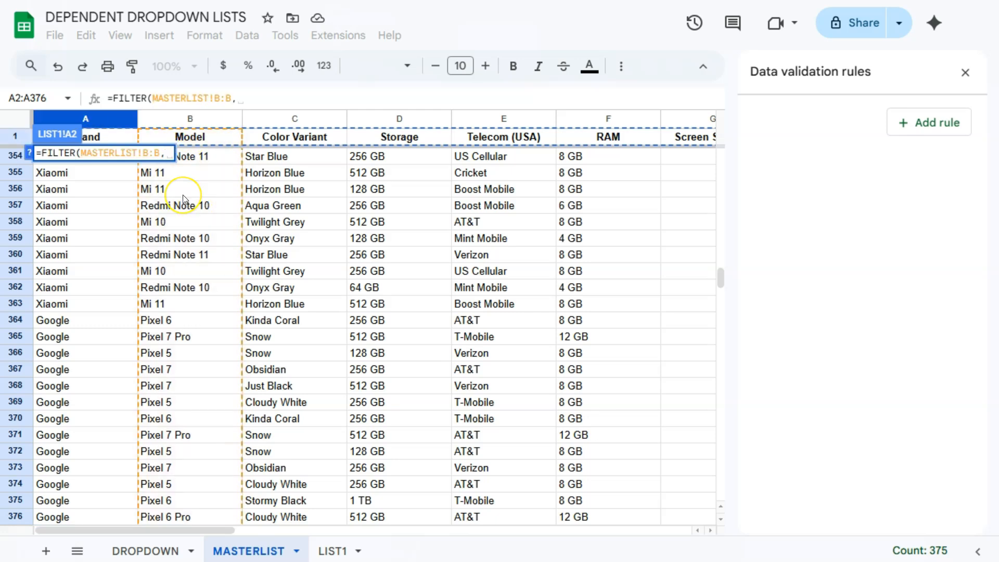
click(96, 123)
text(=)
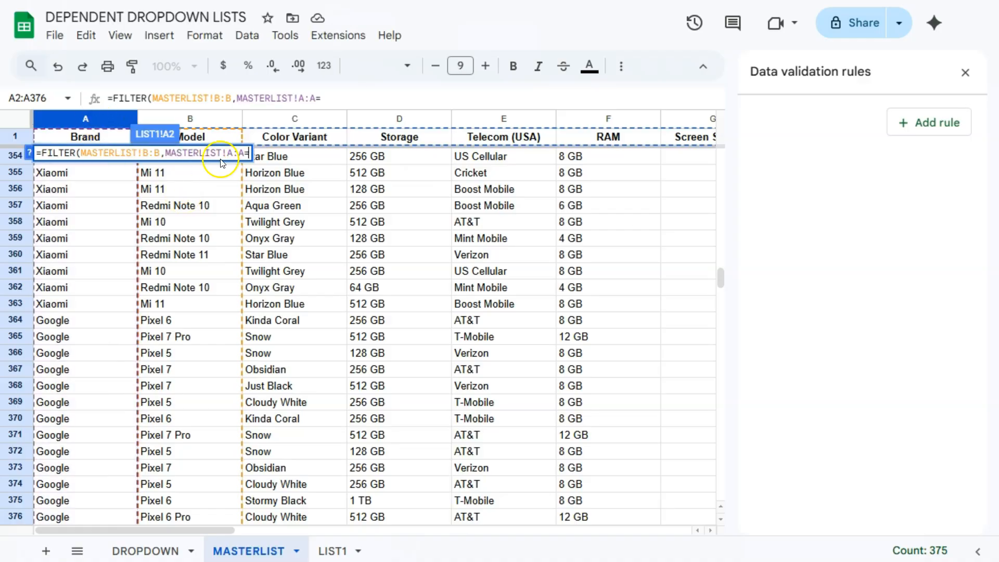
click(140, 550)
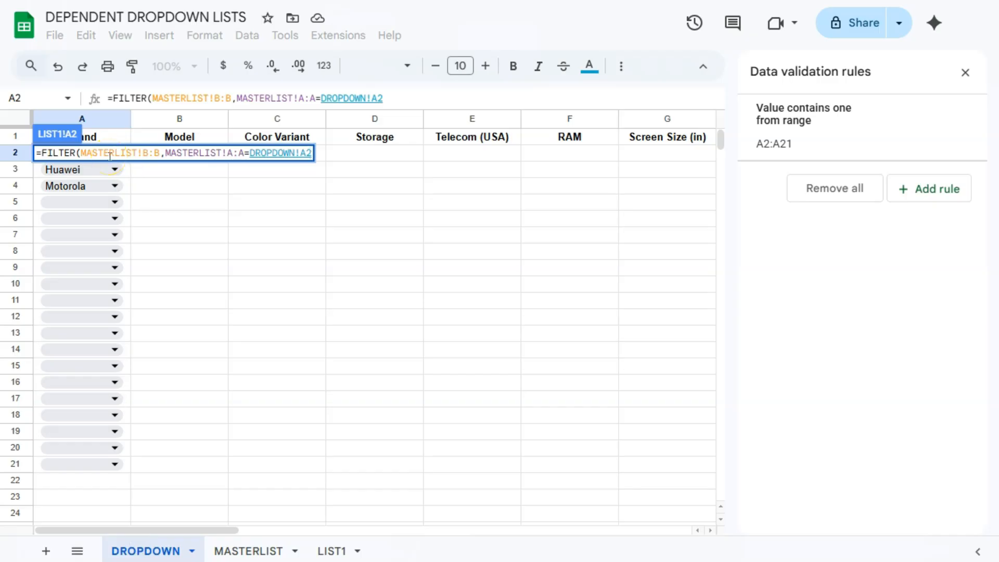
key(Return)
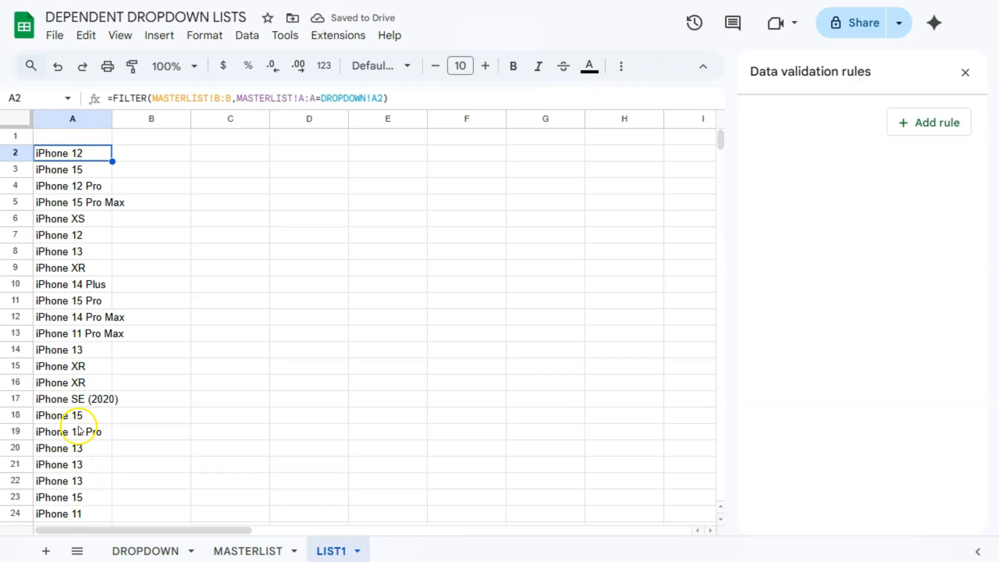
Look through the filtered models on LIST1 and wrap the FILTER formula in A2 in UNIQUE to remove duplicates
scroll(79, 430, down, 14)
scroll(81, 419, up, 6)
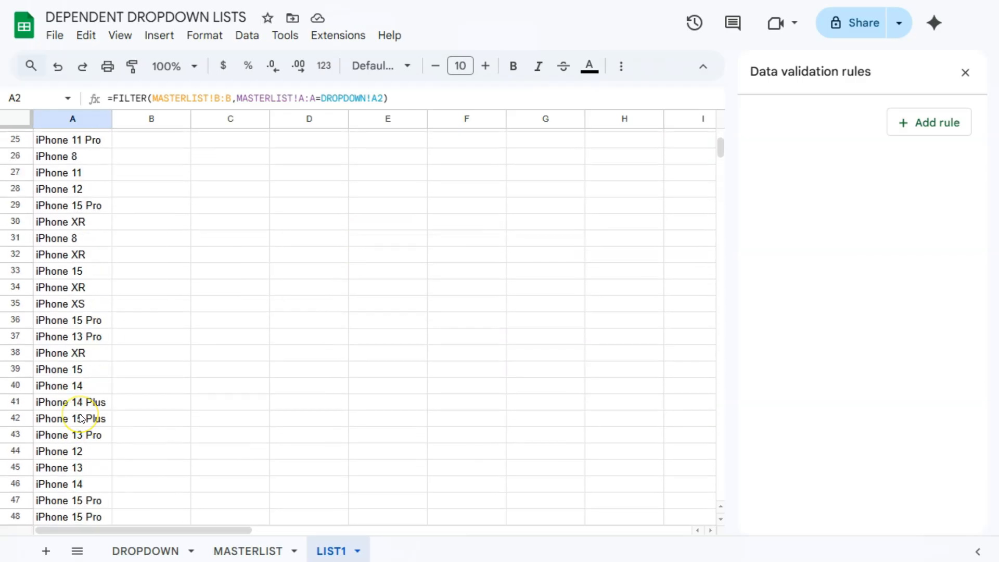
scroll(81, 419, up, 8)
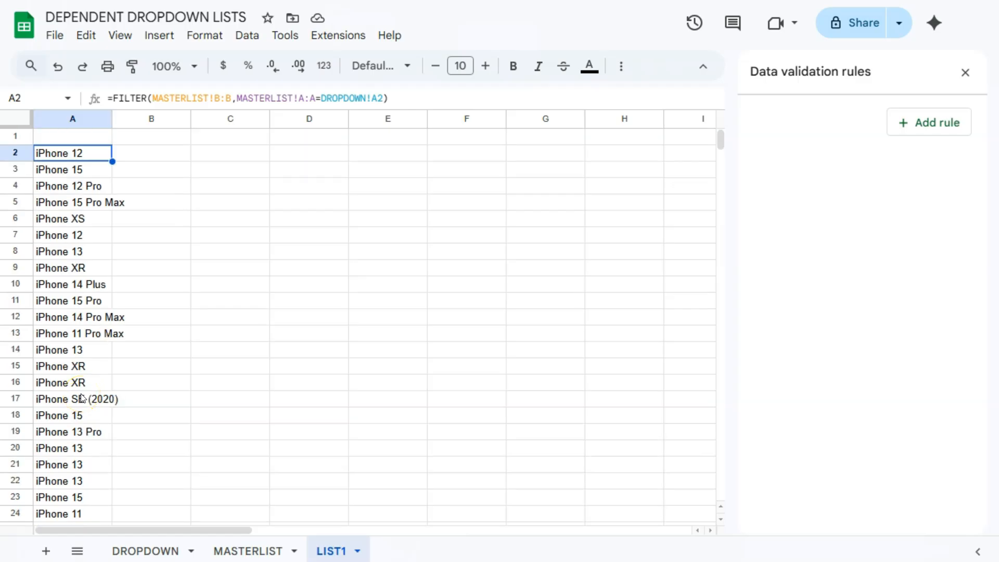
click(113, 99)
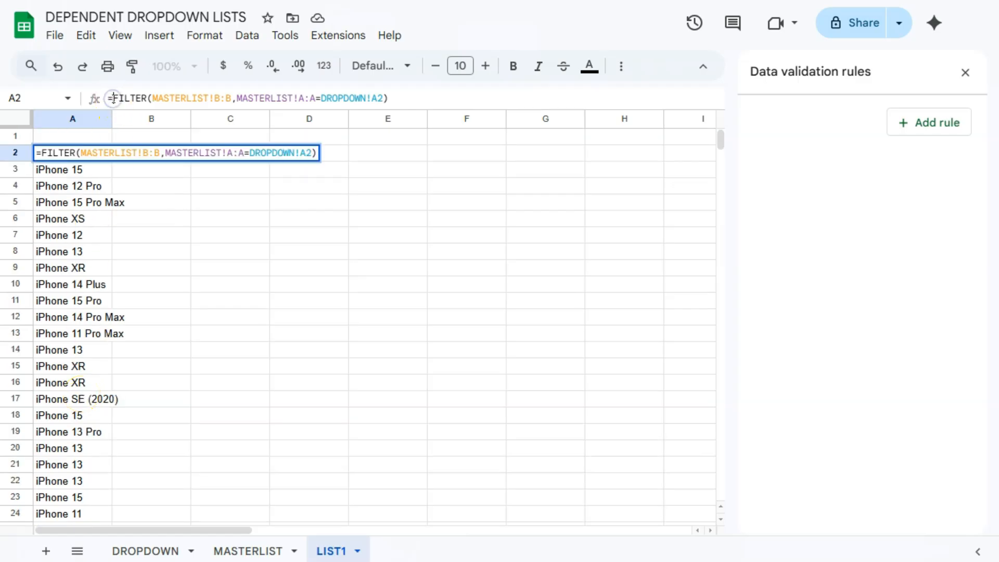
text(UNIQU)
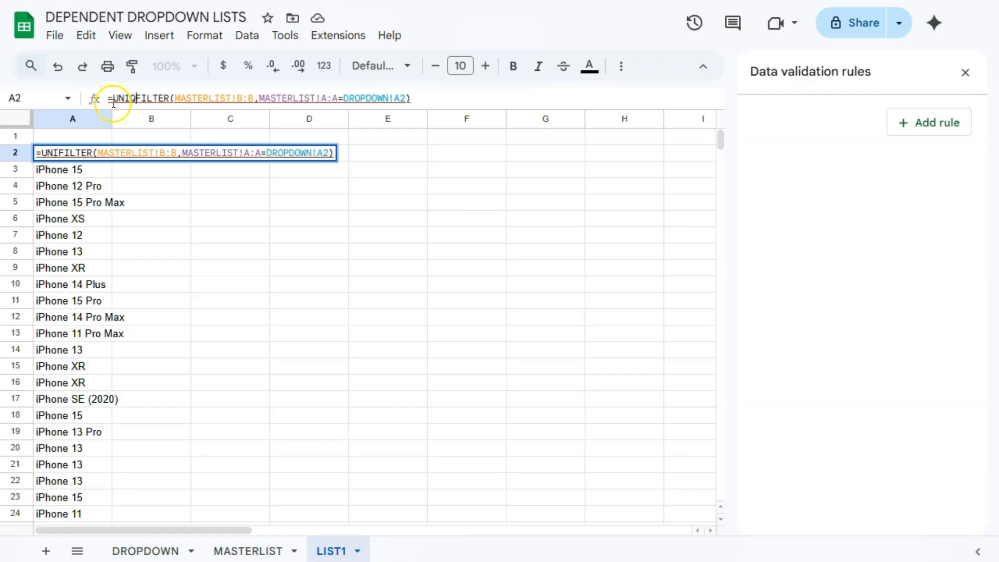
text(E()
key(Return)
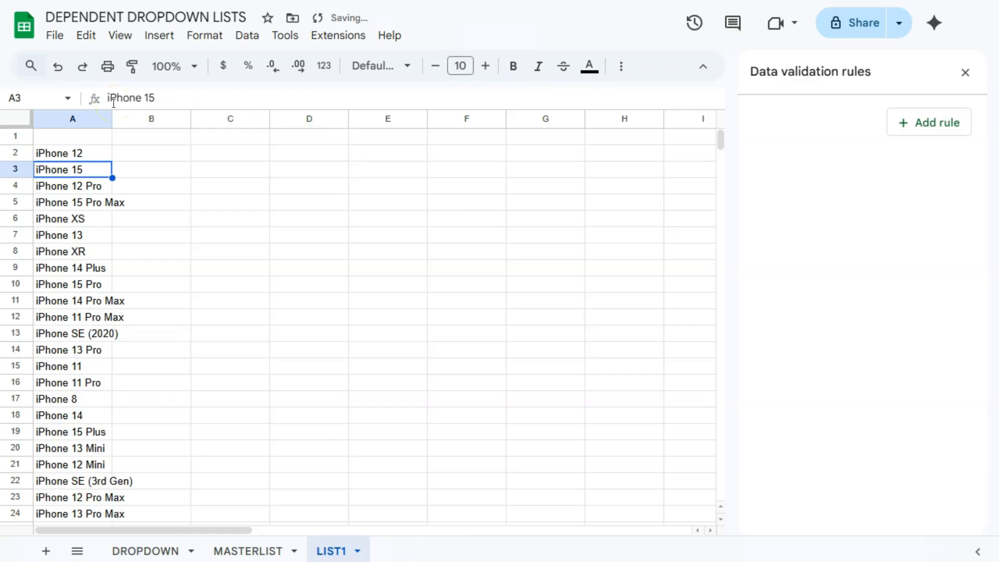
Wrap the UNIQUE formula in LIST1 cell A2 in TRANSPOSE to lay the models out across the row
scroll(143, 333, down, 5)
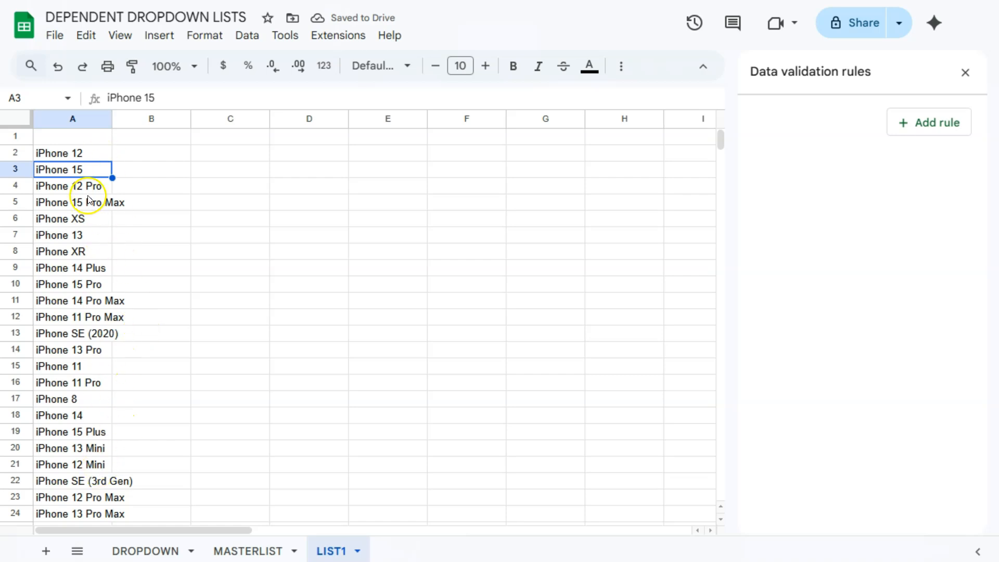
click(95, 151)
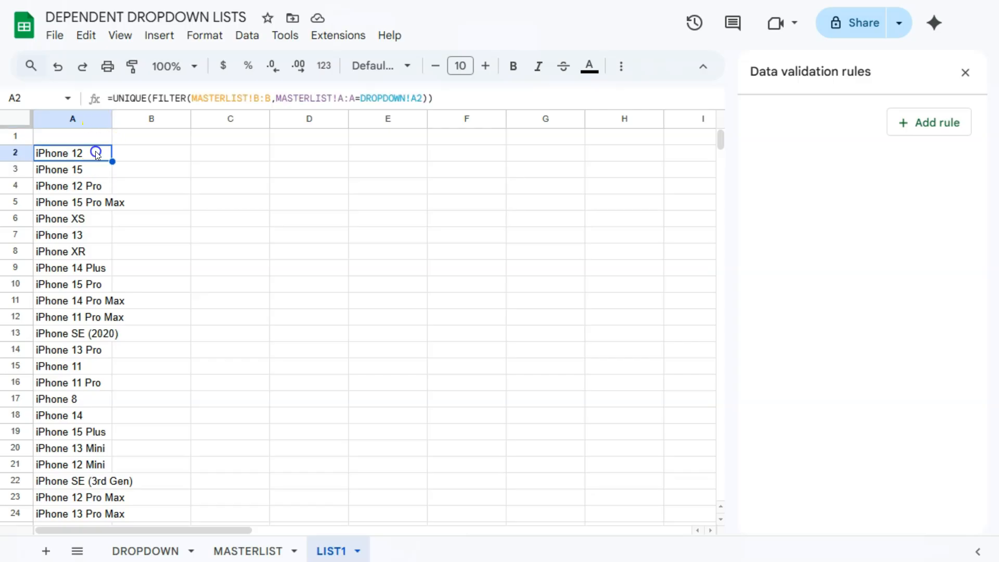
click(115, 99)
text(TRANS)
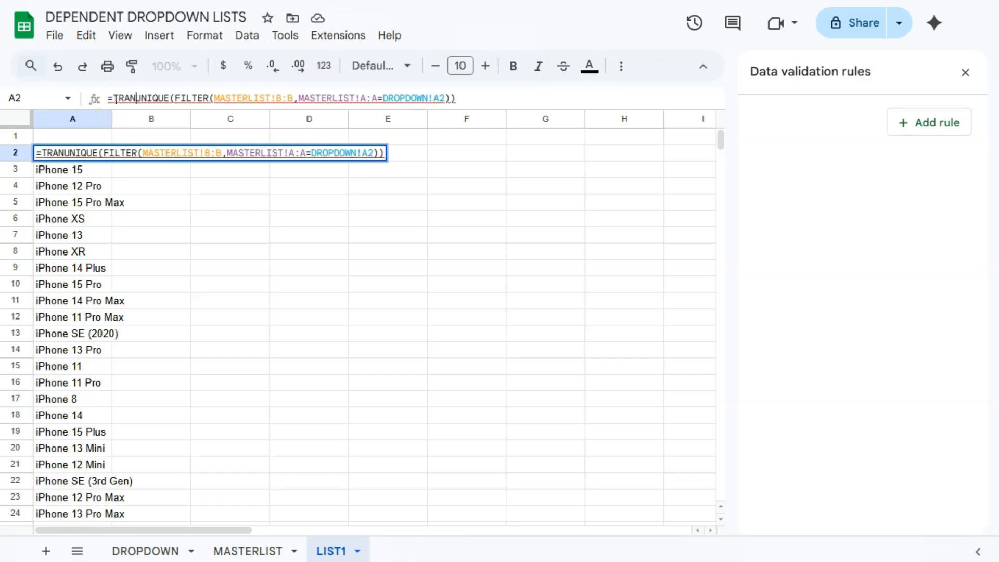
text(POSE()
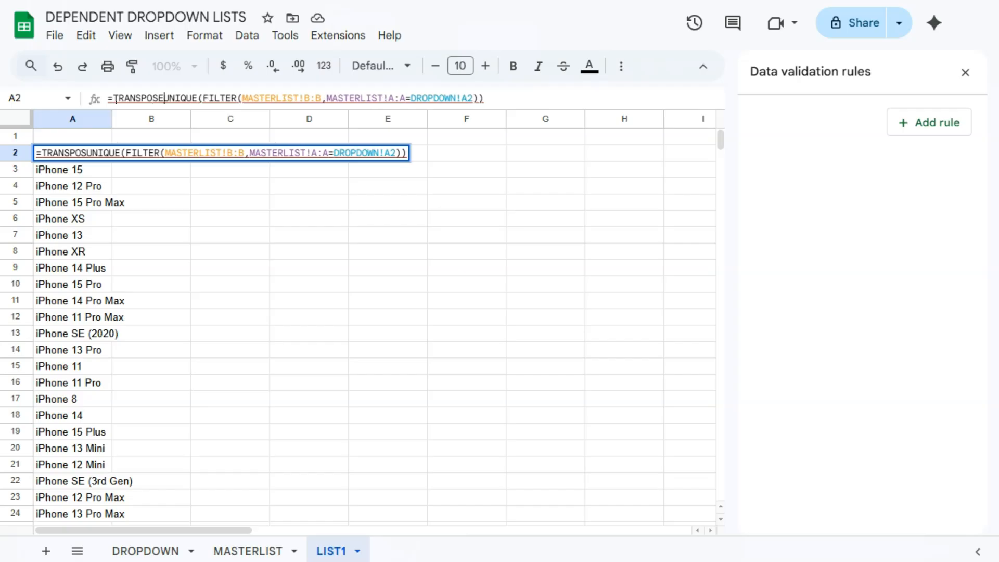
key(Return)
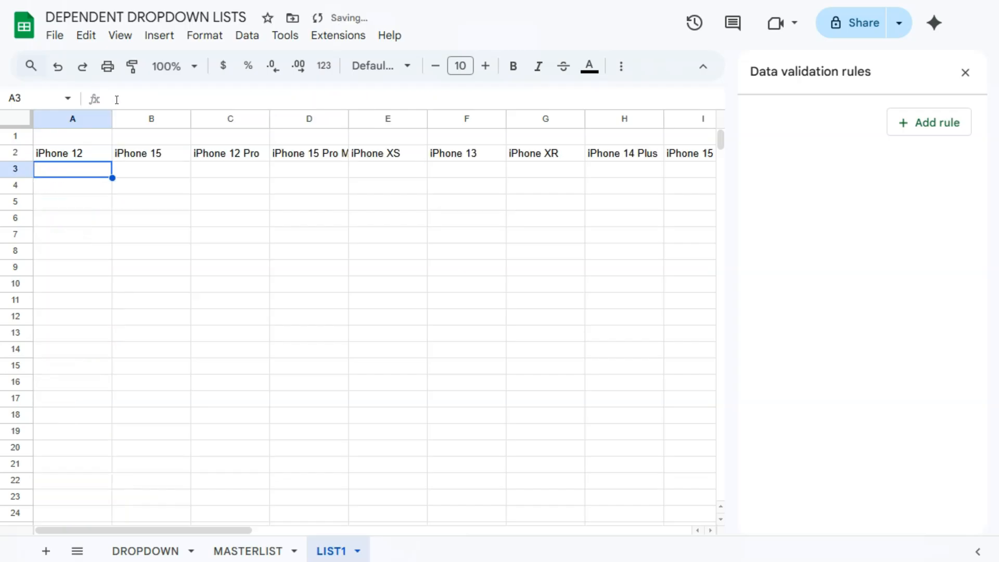
Close the data validation rules and fill the LIST1 formula from A2 down to A21, matching the Brand rows on DROPDOWN
click(966, 73)
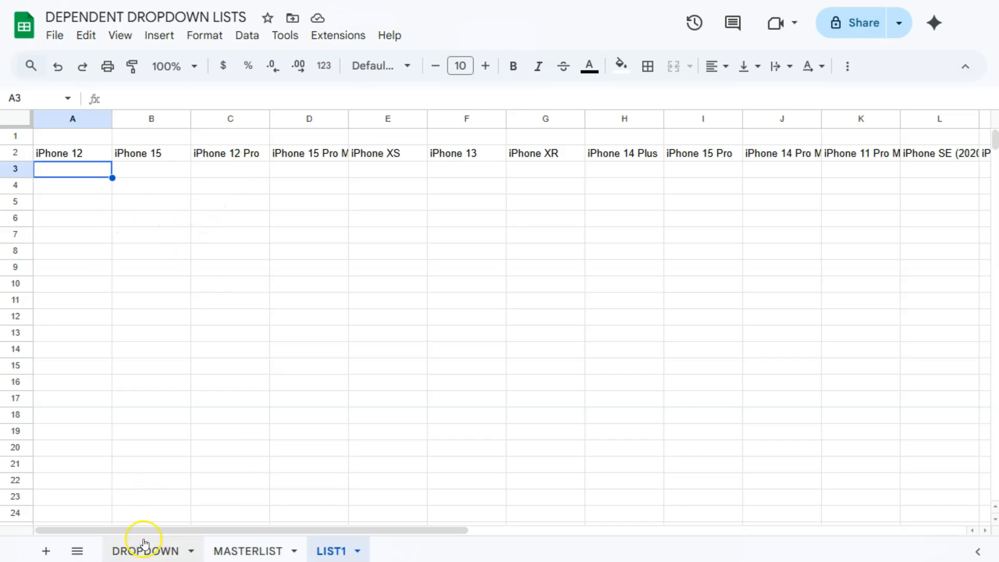
click(88, 157)
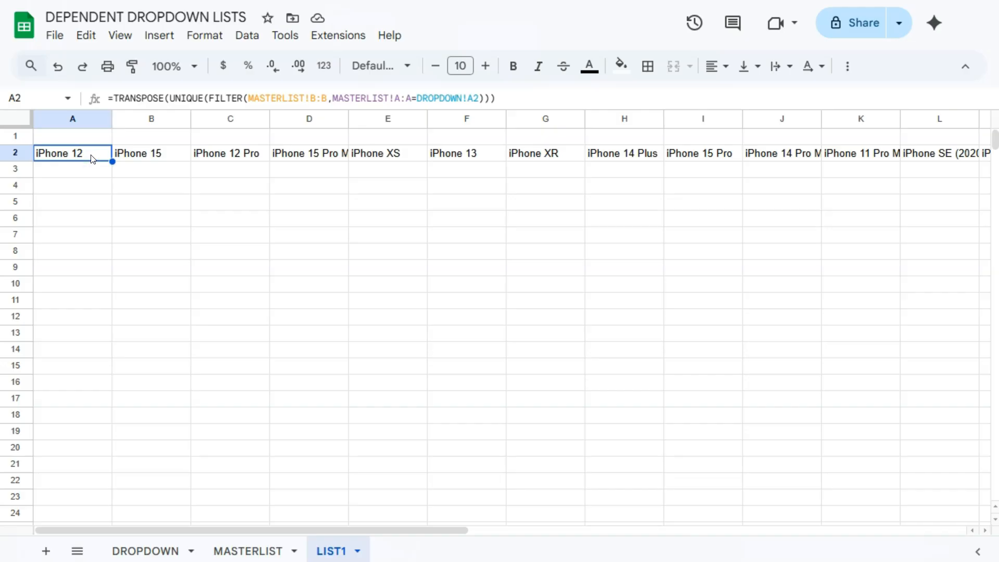
click(147, 550)
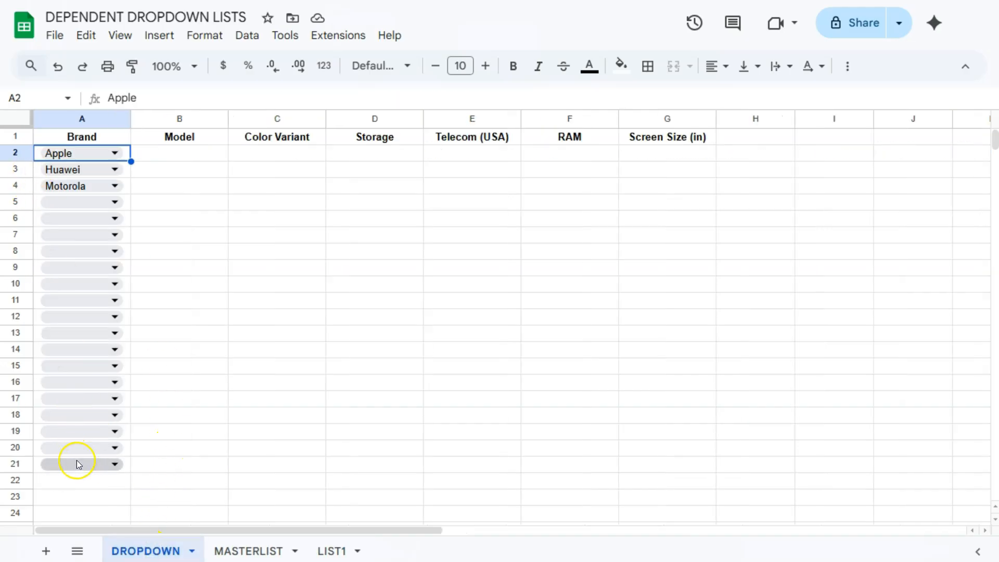
click(327, 552)
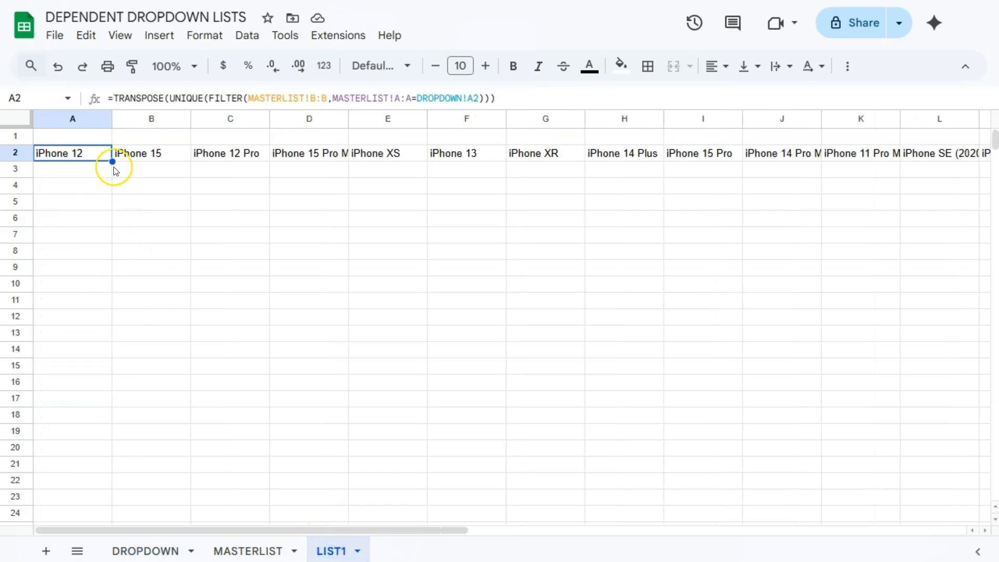
drag(111, 209, 102, 458)
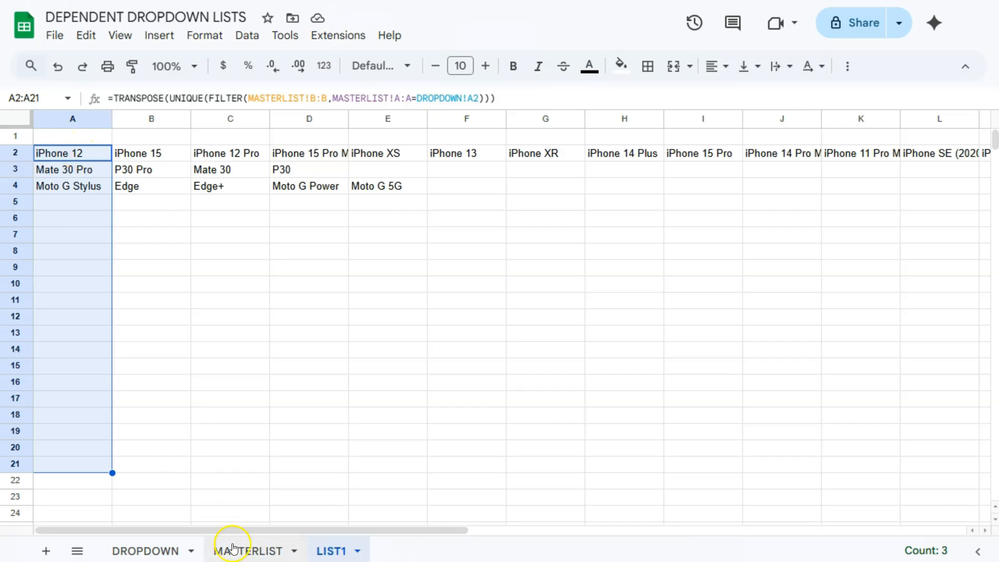
Add a dropdown to the Model cells B2:B21 on DROPDOWN with the criteria Dropdown (from a range)
click(156, 551)
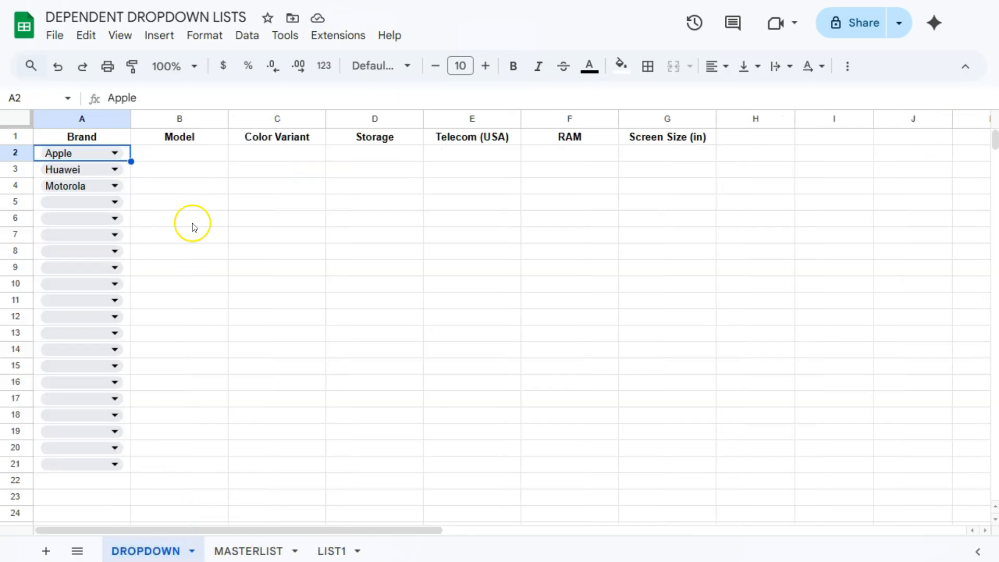
drag(192, 153, 193, 464)
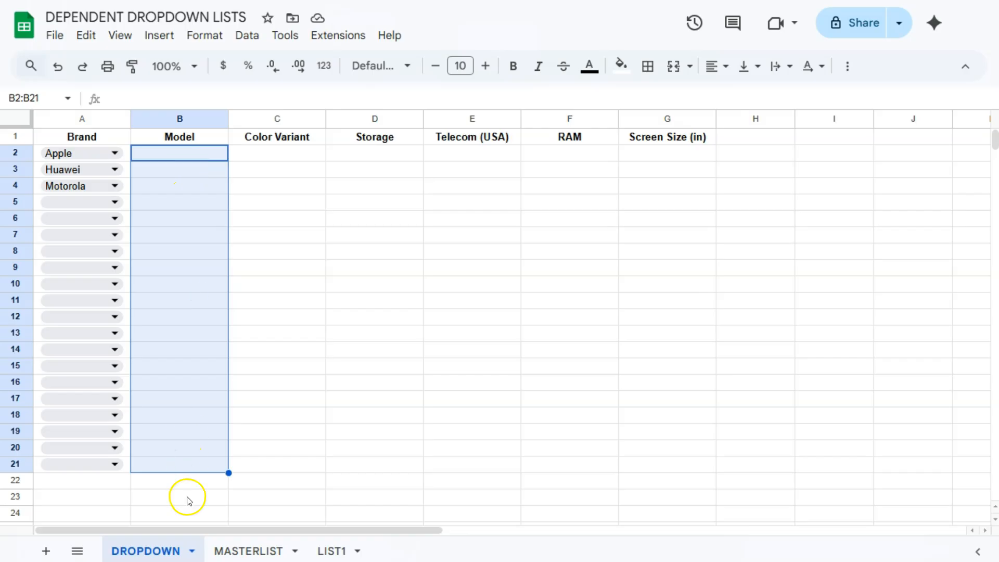
right_click(197, 153)
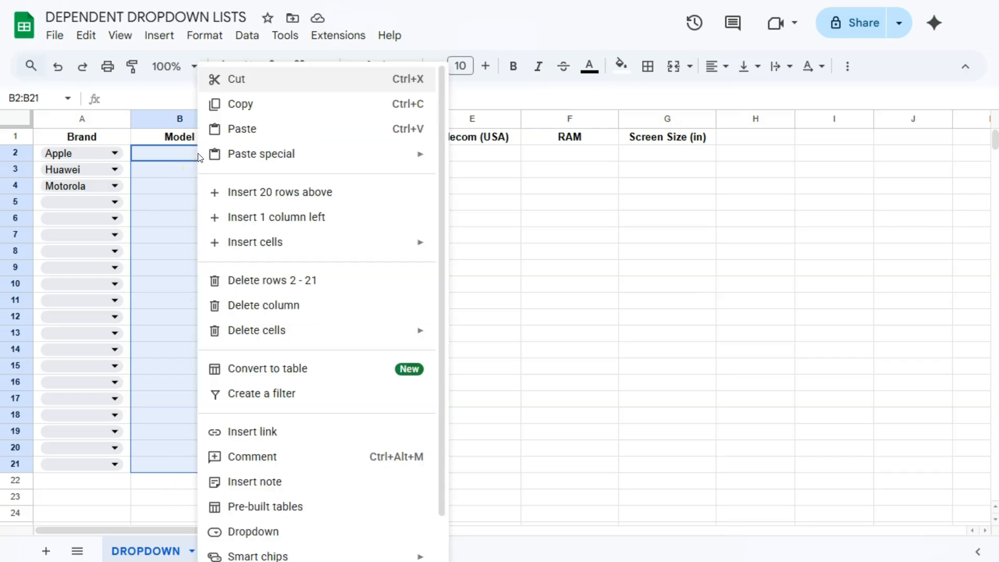
click(251, 530)
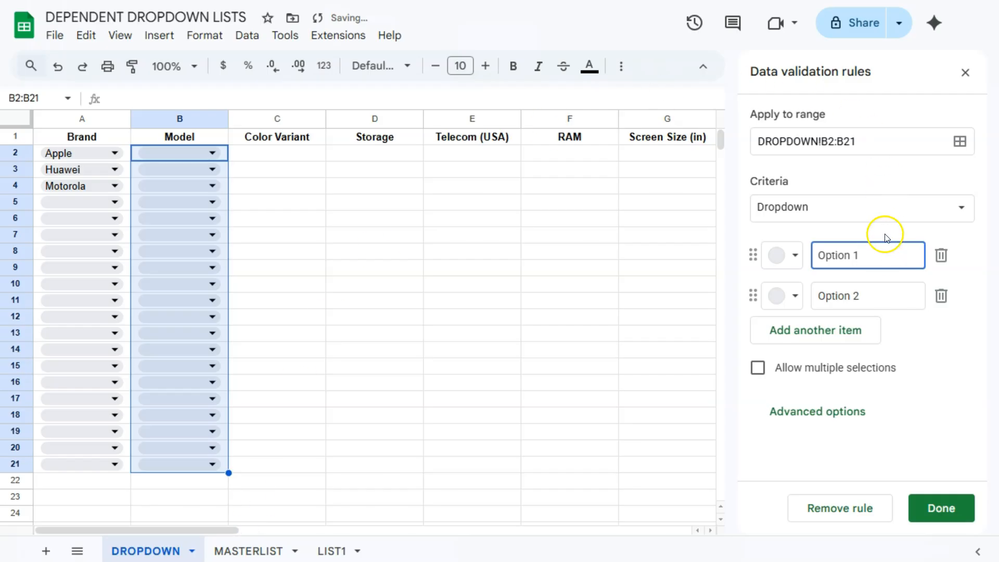
click(962, 210)
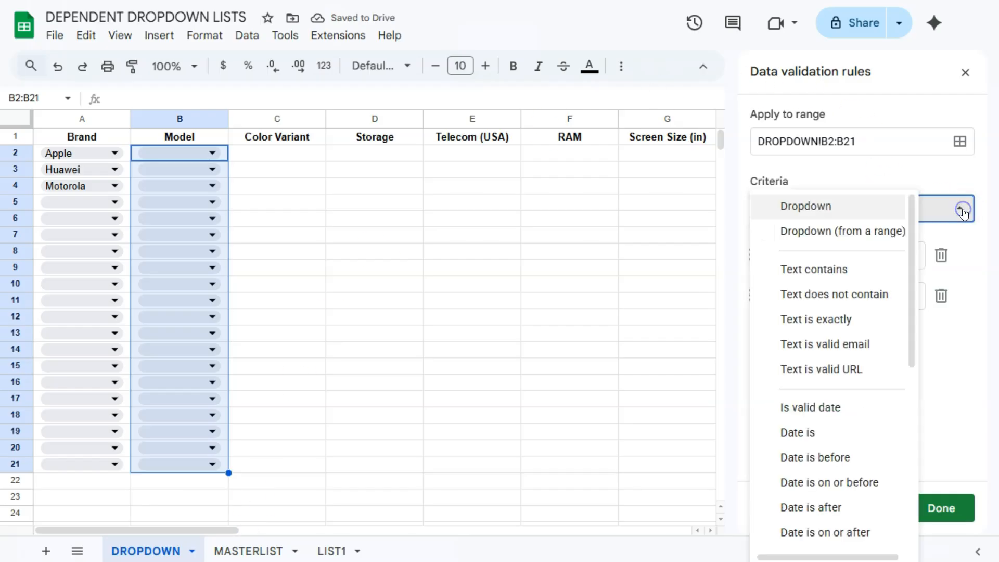
click(852, 234)
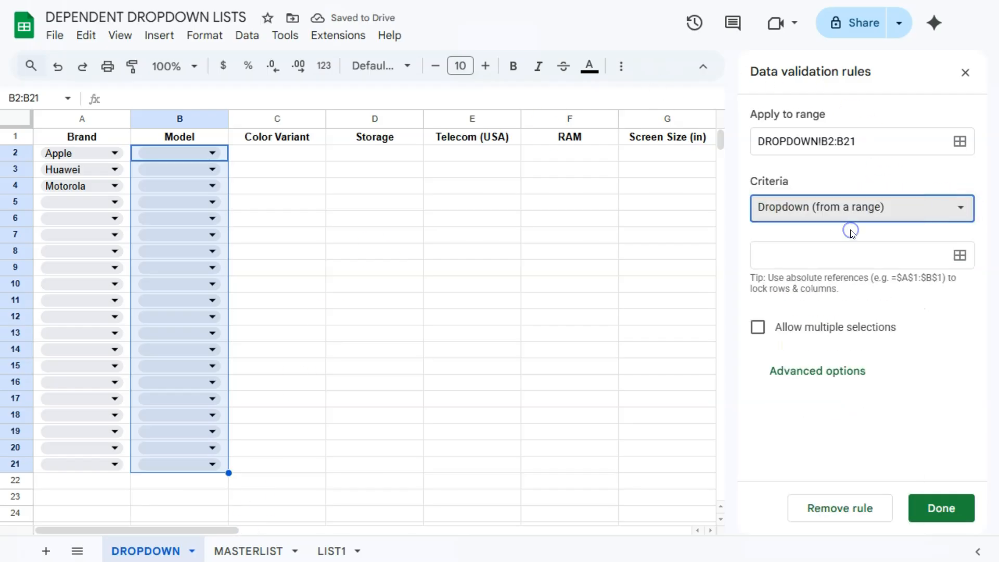
Set the Model dropdown's source range to LIST1!2:2 and save the rule
click(960, 255)
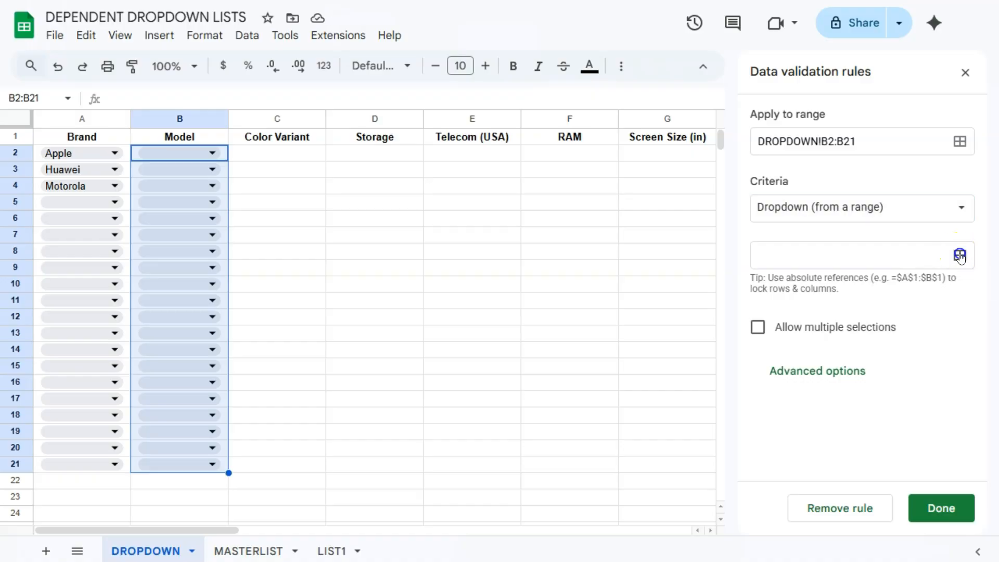
click(332, 551)
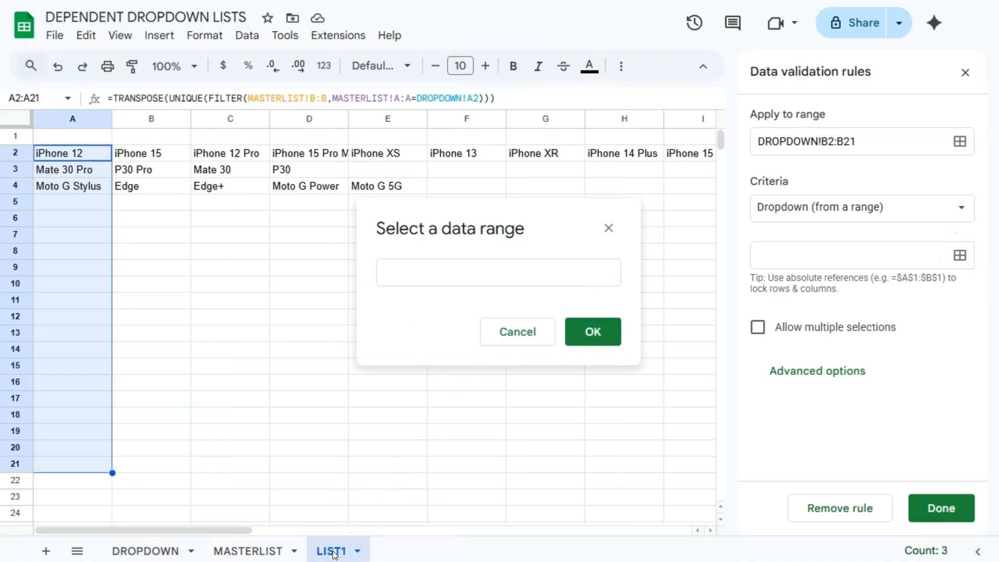
click(16, 153)
click(593, 333)
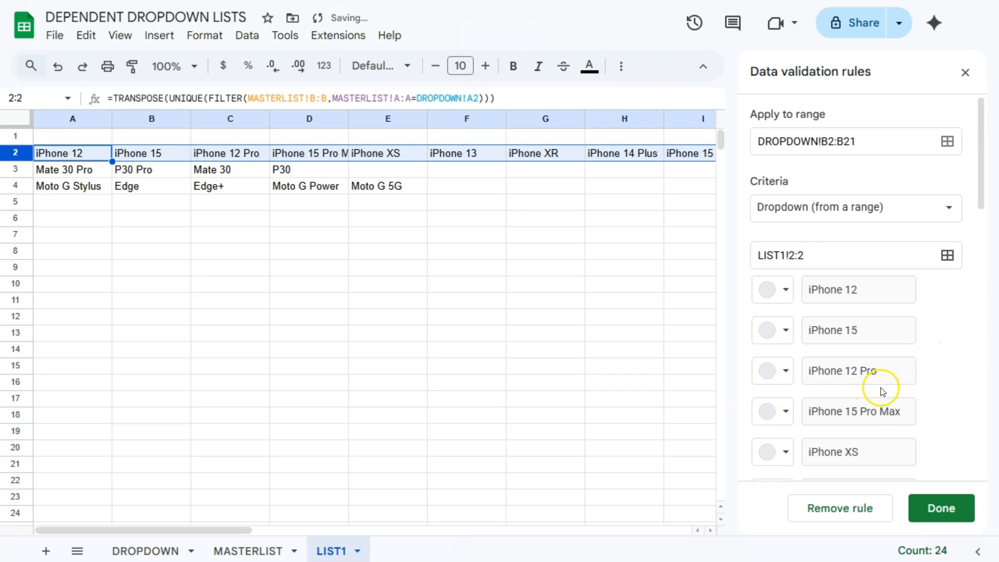
click(938, 509)
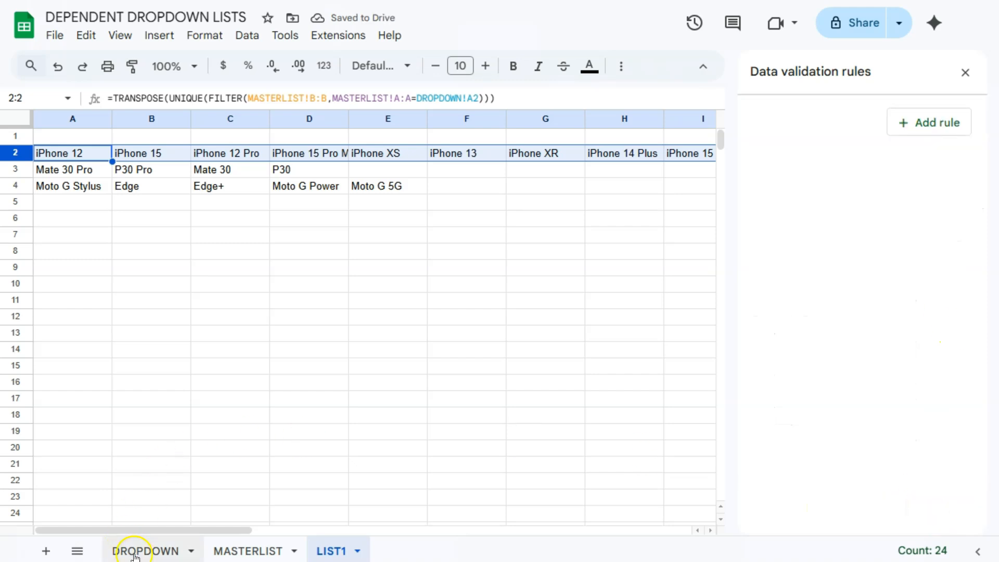
Check the models offered by the Model dropdowns in B2, B3 and B4 against each row's brand
click(151, 549)
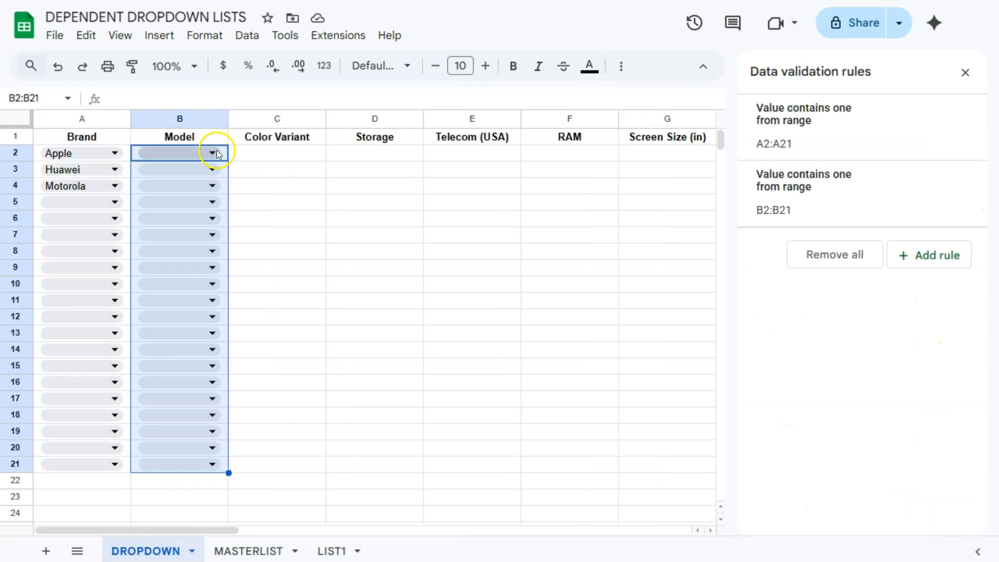
key(Right)
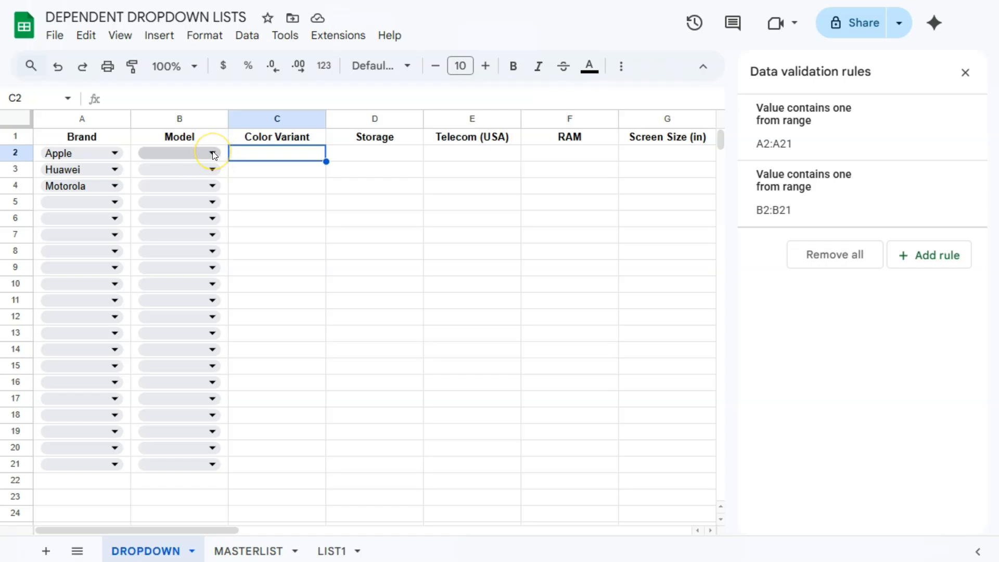
click(213, 153)
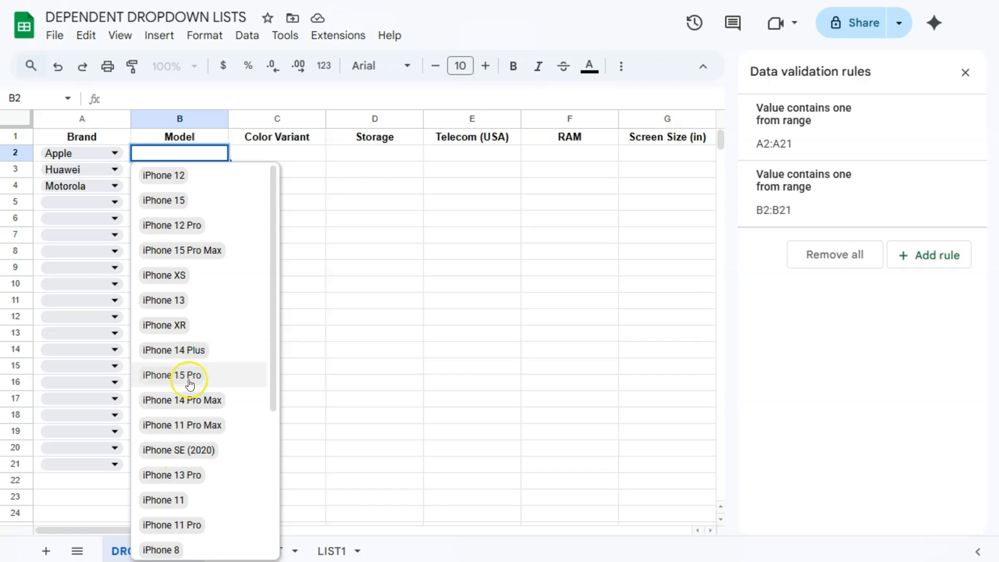
scroll(182, 312, down, 2)
scroll(181, 295, down, 3)
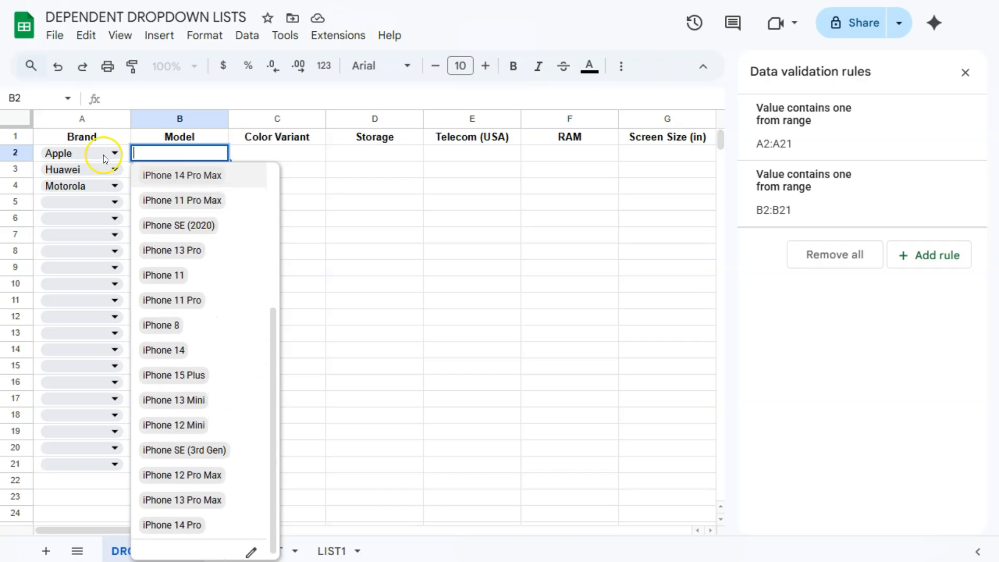
scroll(208, 208, up, 5)
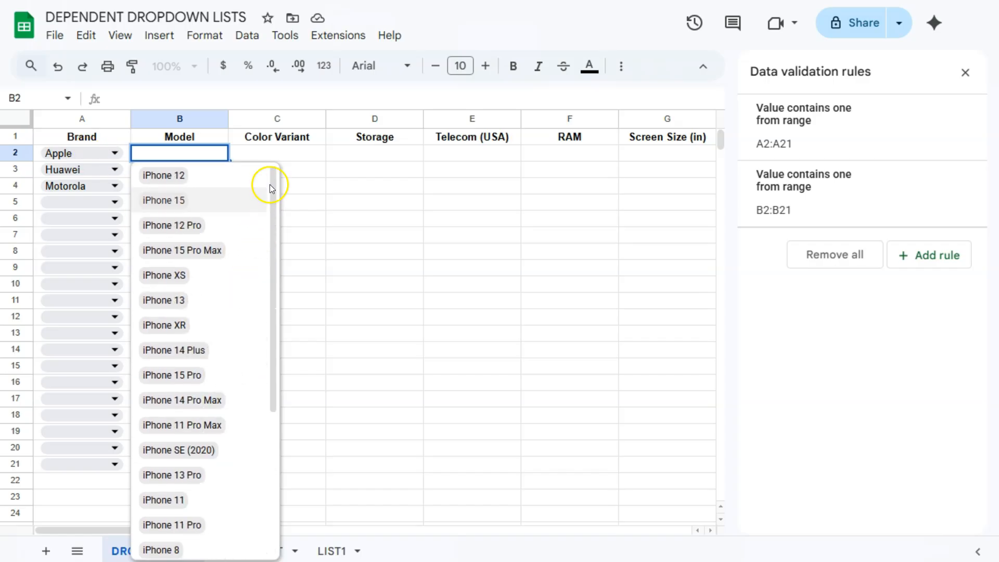
click(268, 152)
click(213, 168)
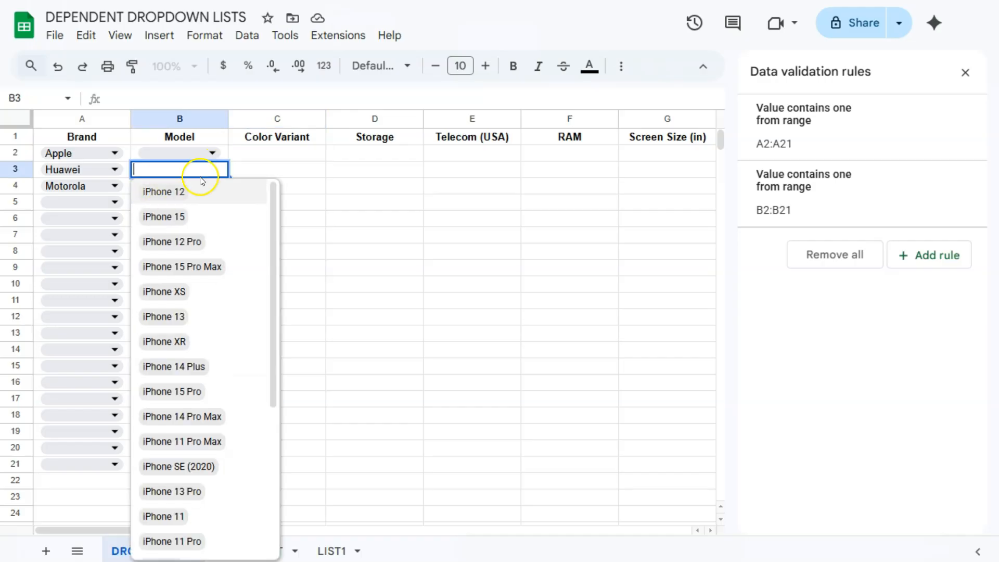
click(241, 168)
click(212, 186)
click(241, 187)
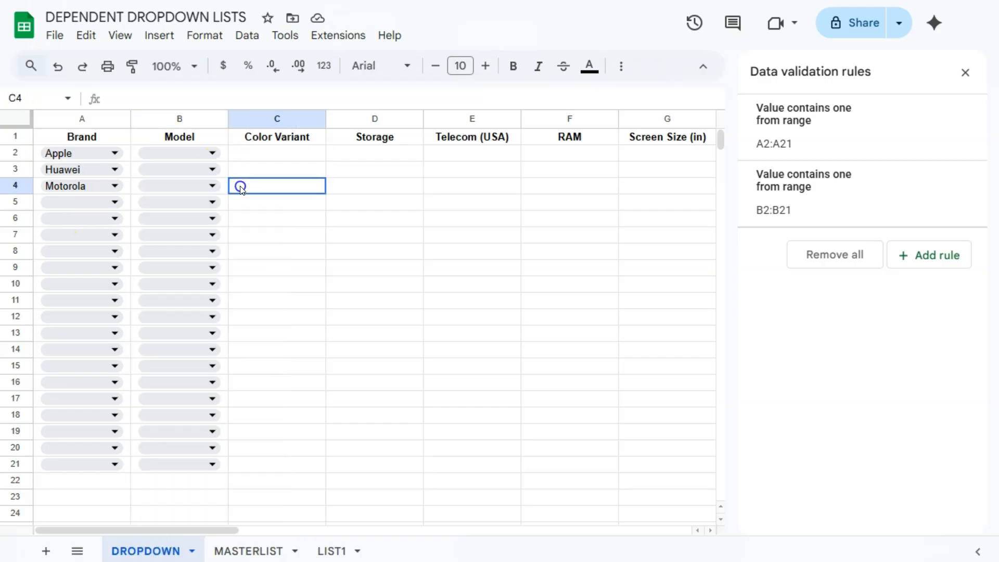
Make the Model dropdown's source range relative as =LIST1!2:2 and apply the change to all matching dropdowns
click(210, 153)
scroll(218, 406, down, 5)
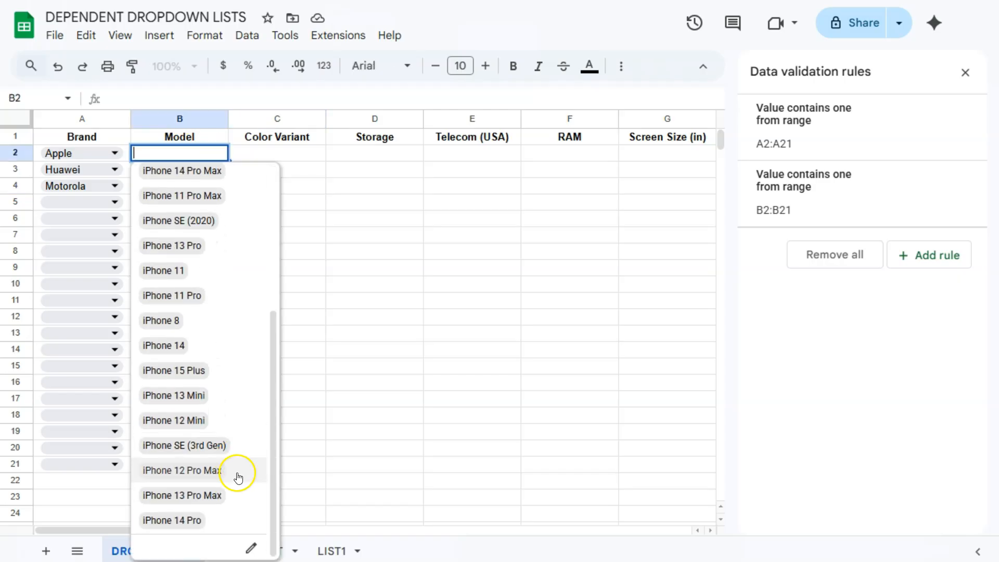
click(250, 549)
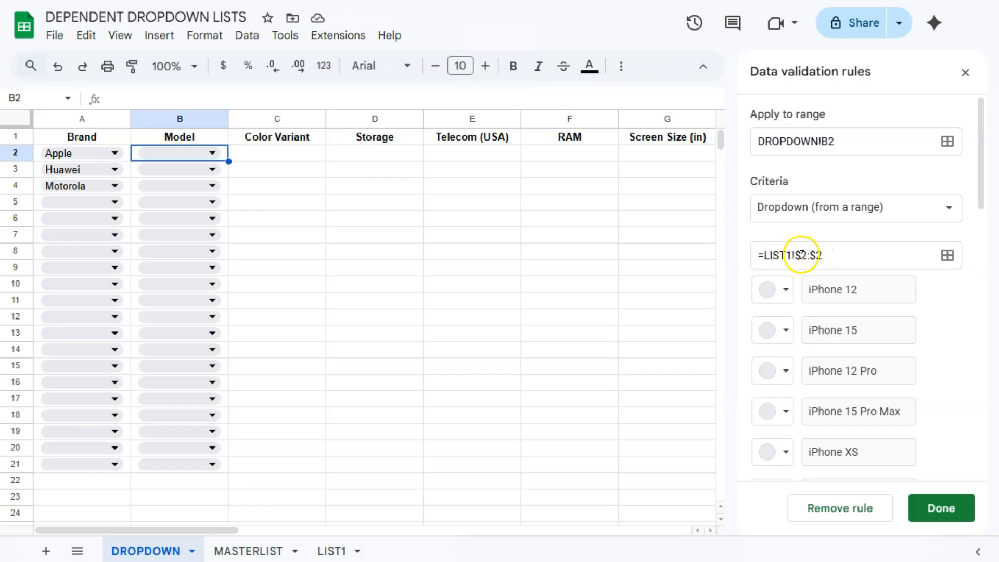
click(802, 254)
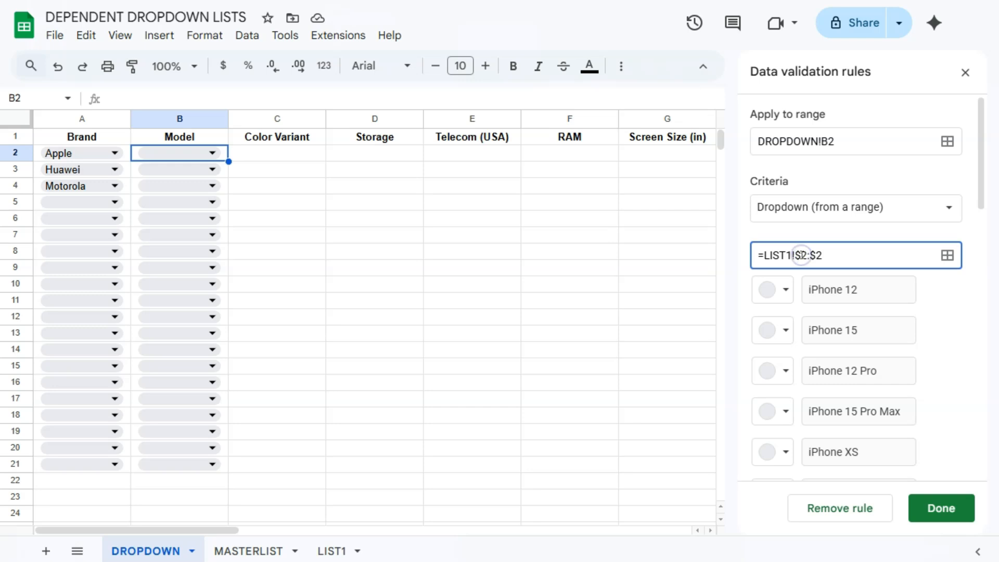
key(BackSpace)
click(940, 508)
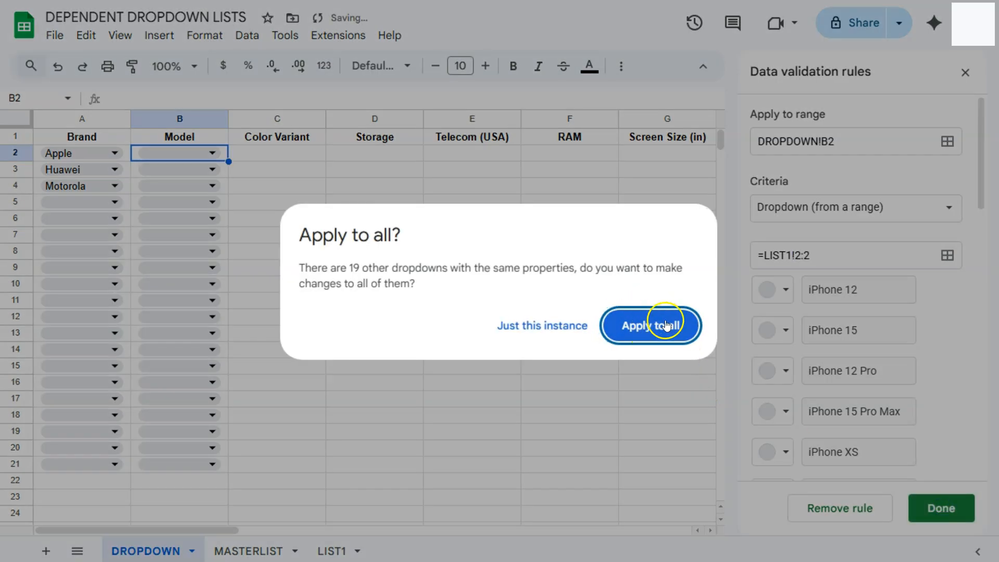
click(686, 310)
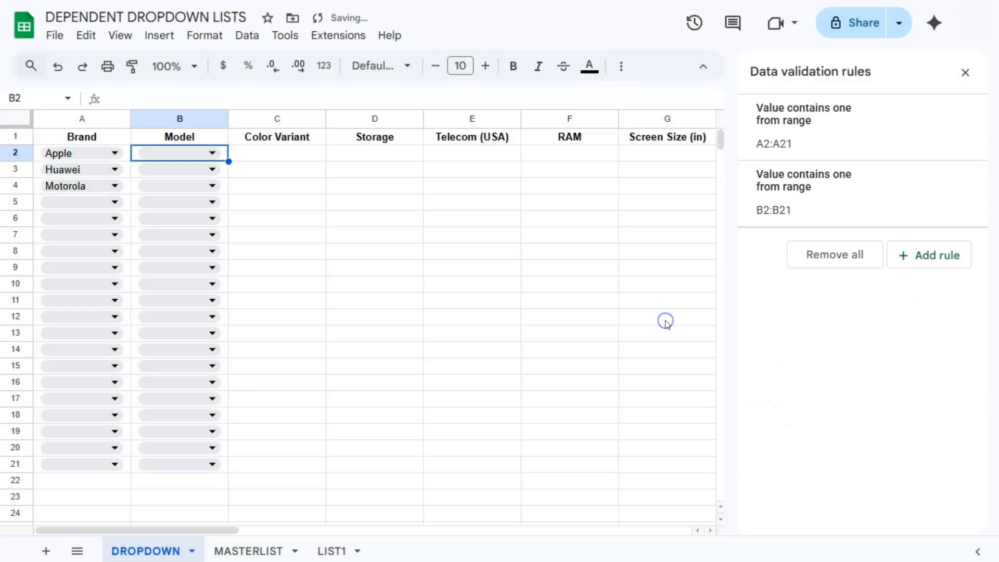
Choose iPhone 15 Pro Max for Apple, Mate 30 Pro for Huawei and Moto G Power for Motorola in the Model column
click(212, 161)
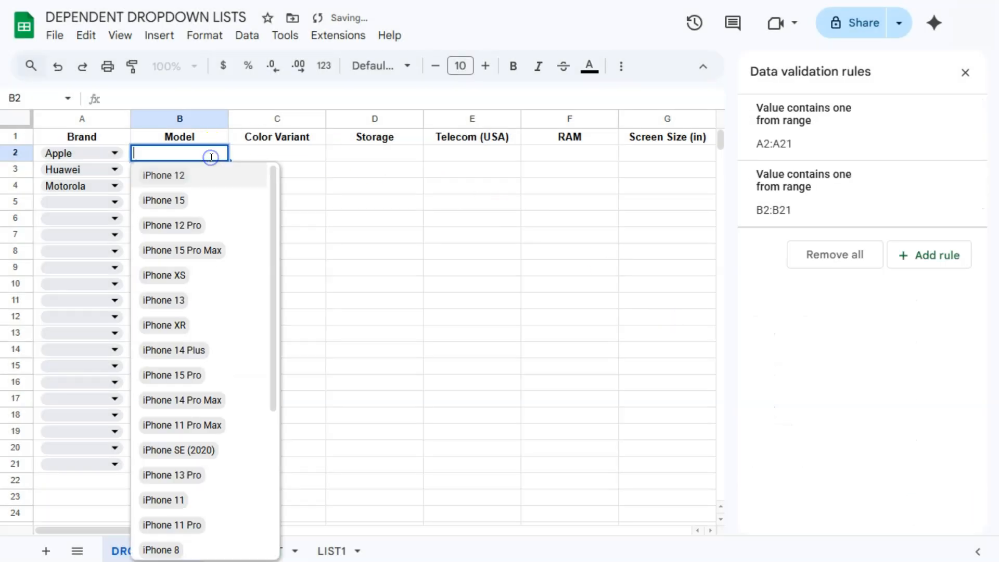
click(181, 252)
click(176, 172)
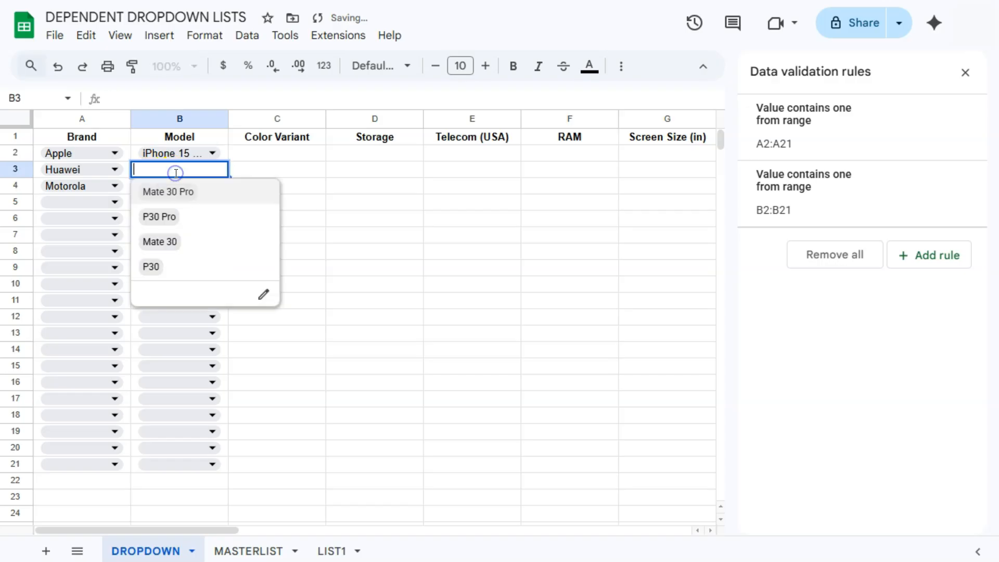
click(166, 192)
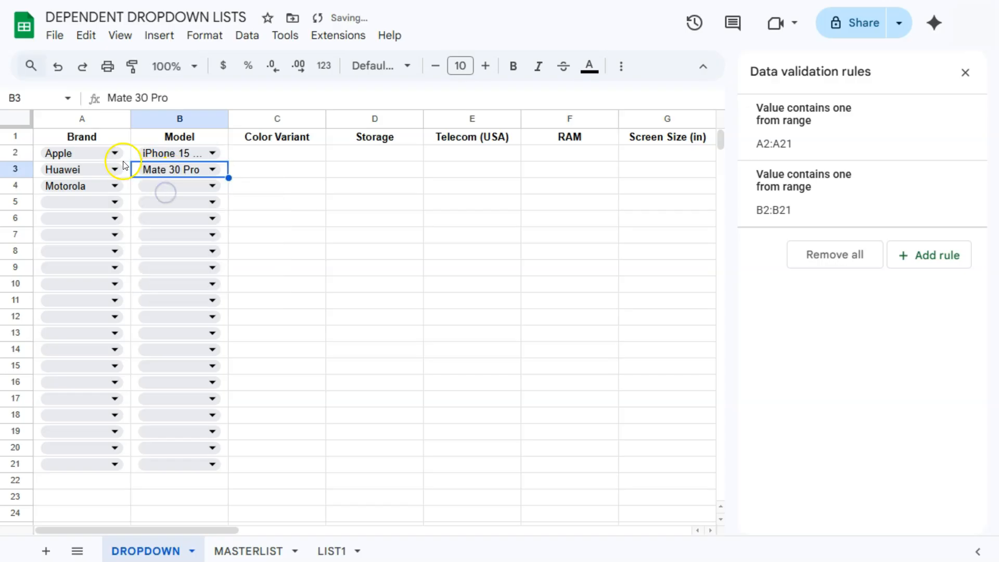
click(178, 186)
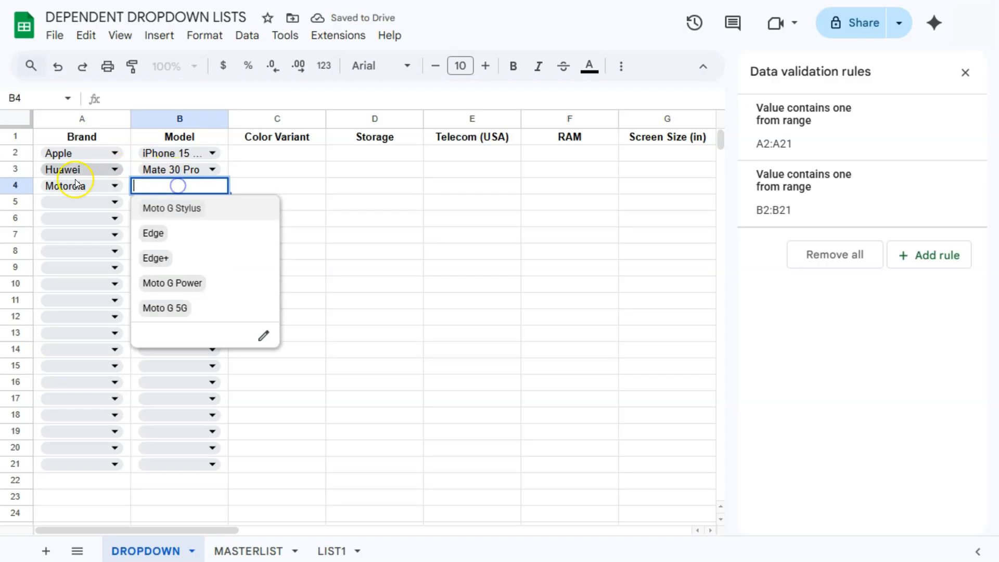
click(174, 285)
click(263, 232)
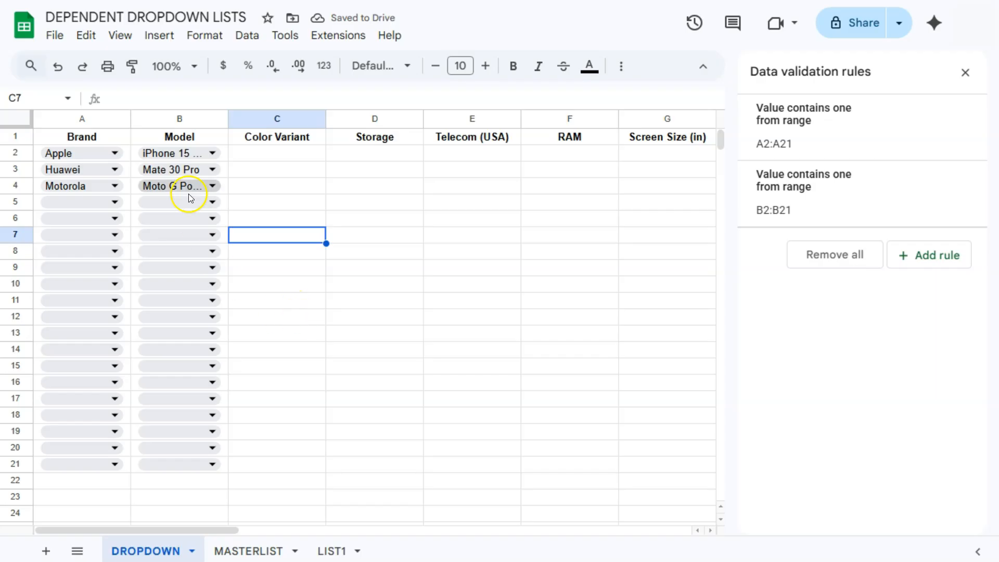
Duplicate the LIST1 sheet and rename the copy LIST2
drag(279, 154, 285, 462)
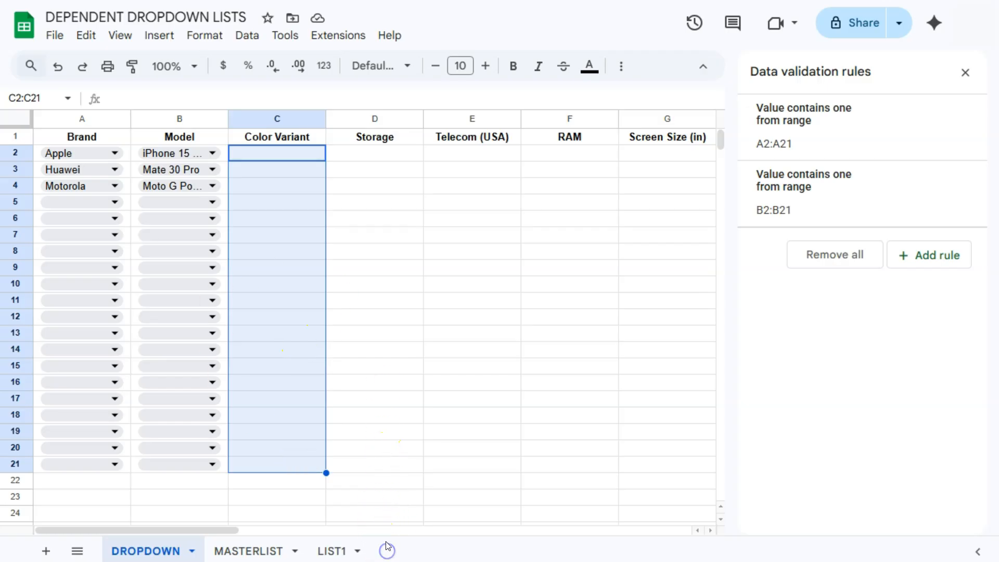
click(359, 553)
click(357, 550)
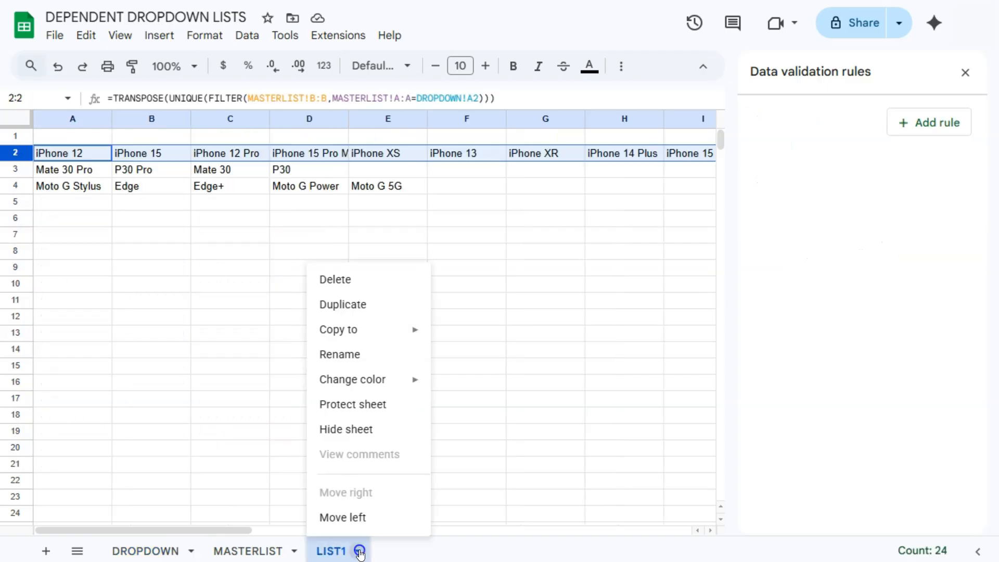
click(355, 311)
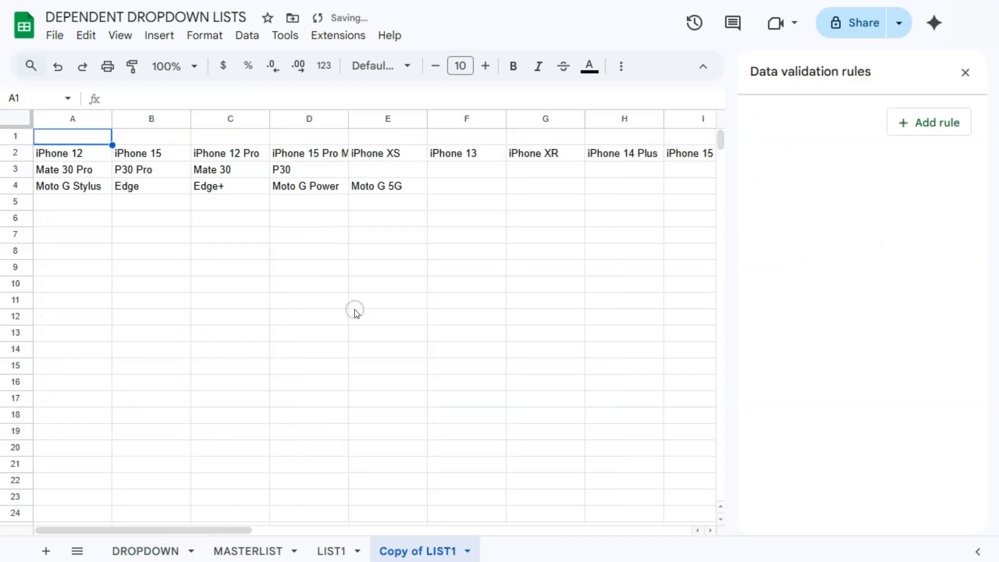
double_click(408, 553)
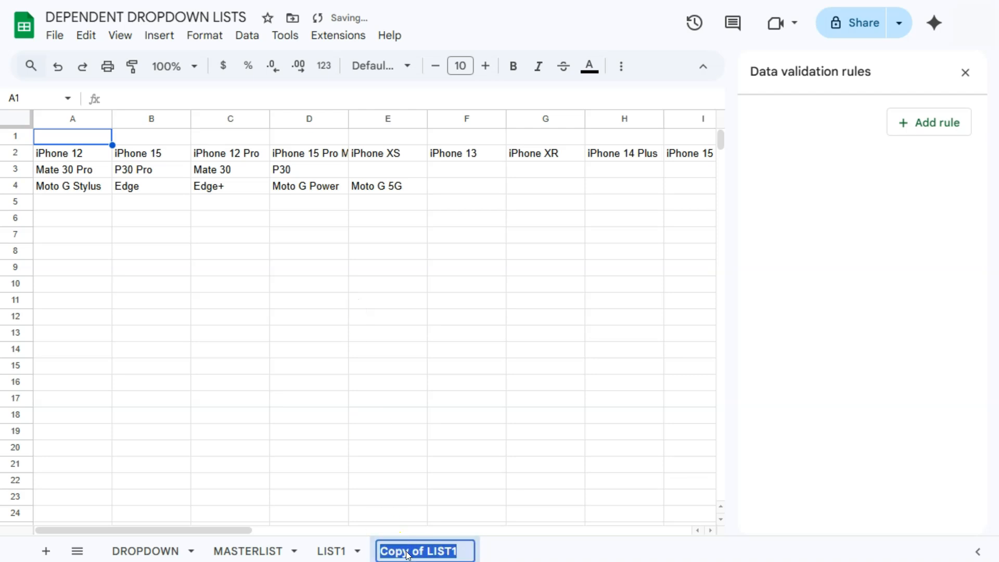
text(LIST2)
key(Return)
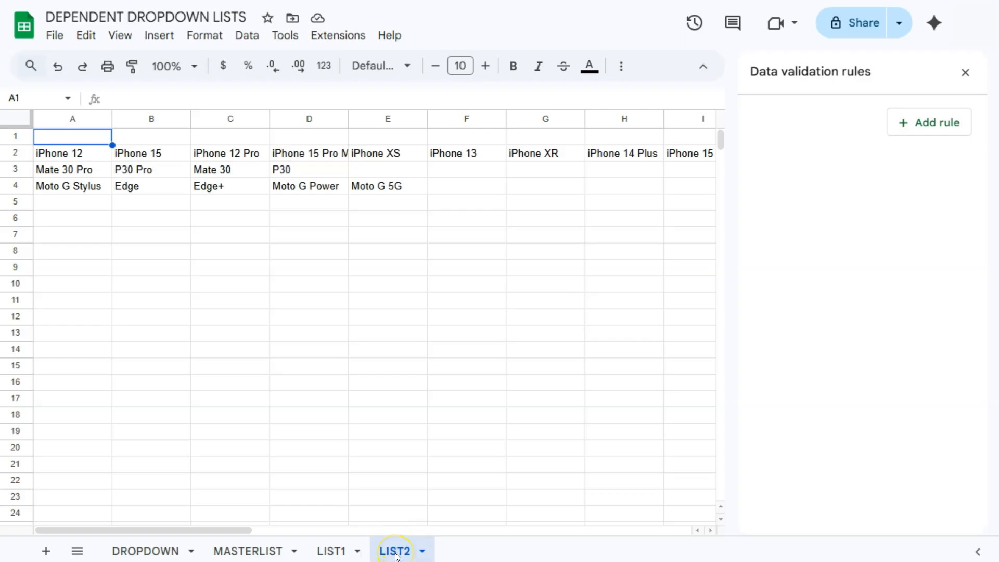
Duplicate the brand condition MASTERLIST!A:A=DROPDOWN!A2 as a second FILTER condition in the formula in LIST2 cell A2
click(156, 550)
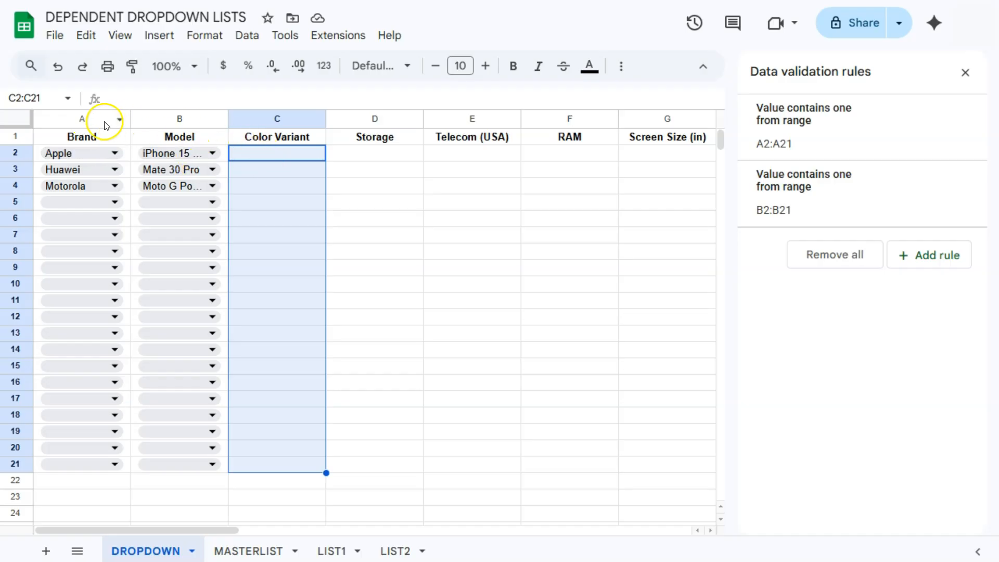
click(390, 552)
click(99, 154)
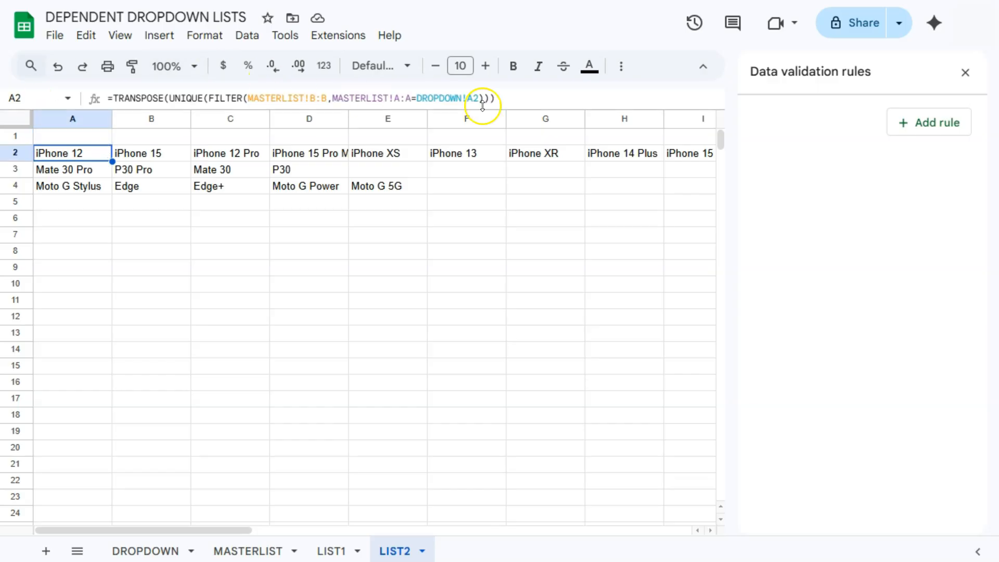
drag(479, 98, 327, 98)
key(ctrl+c)
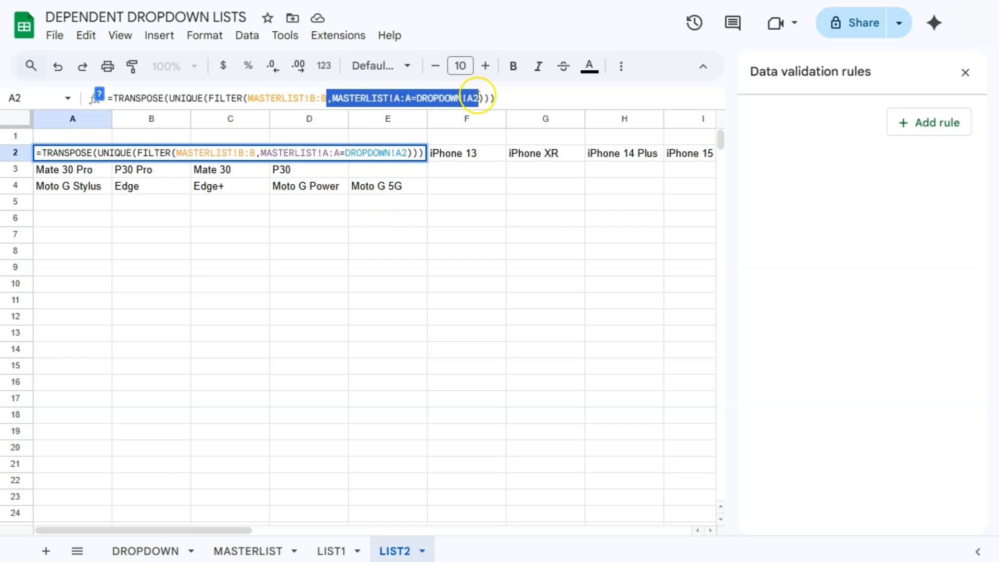
click(479, 98)
key(ctrl+v)
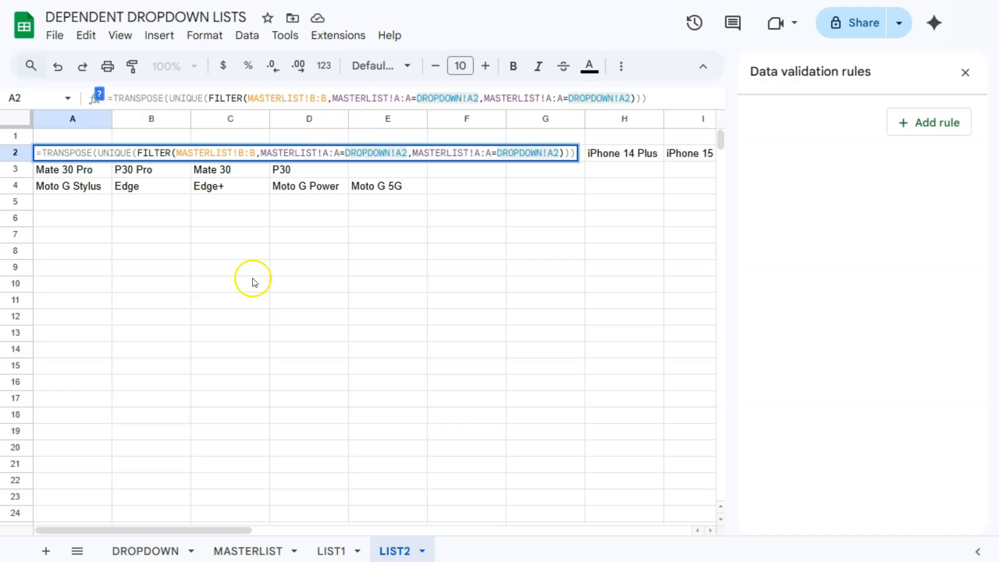
click(177, 553)
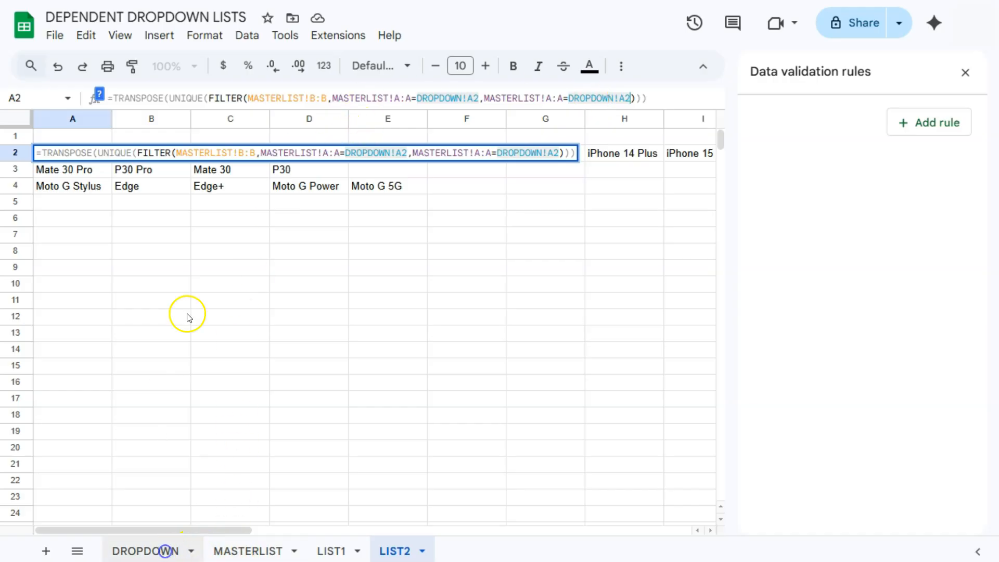
click(393, 550)
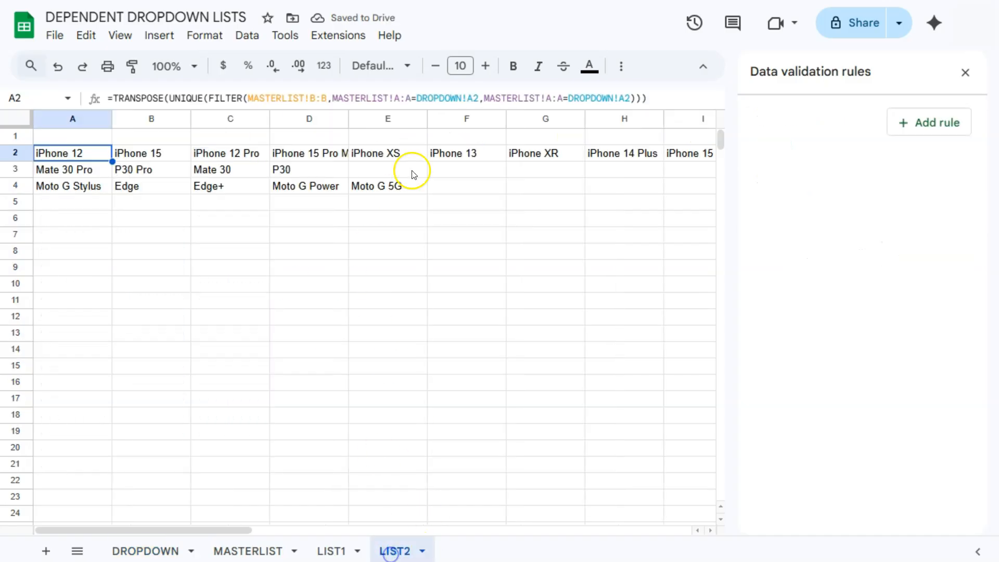
Change the range returned by the FILTER formula in LIST2 cell A2 to MASTERLIST!C:C
click(313, 99)
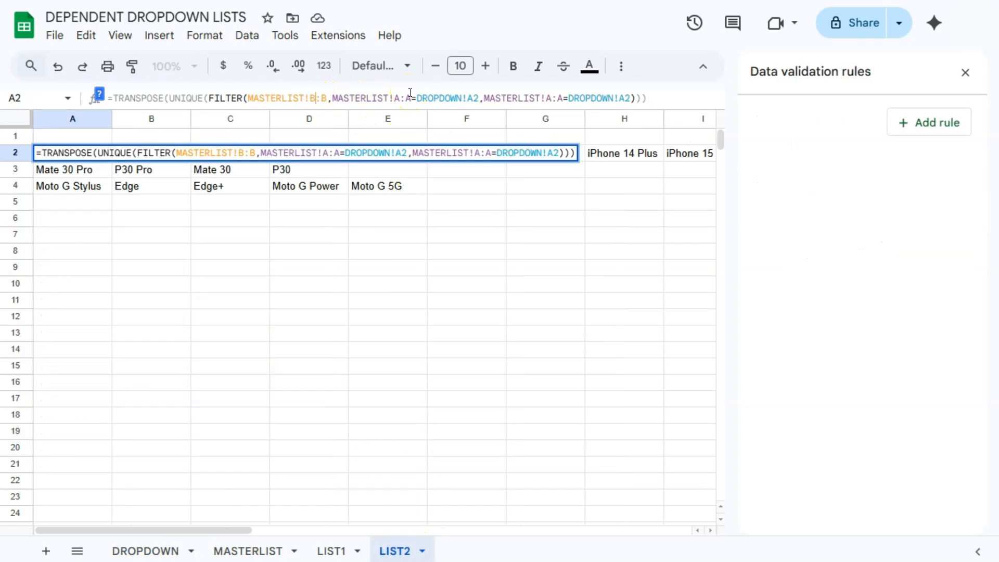
key(BackSpace)
text(c)
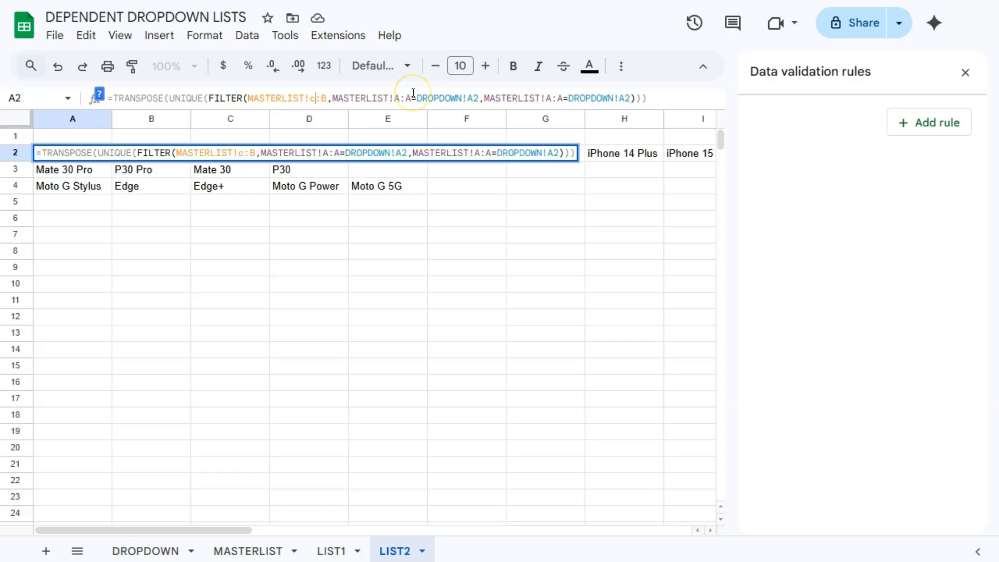
key(BackSpace)
text(:)
key(Delete)
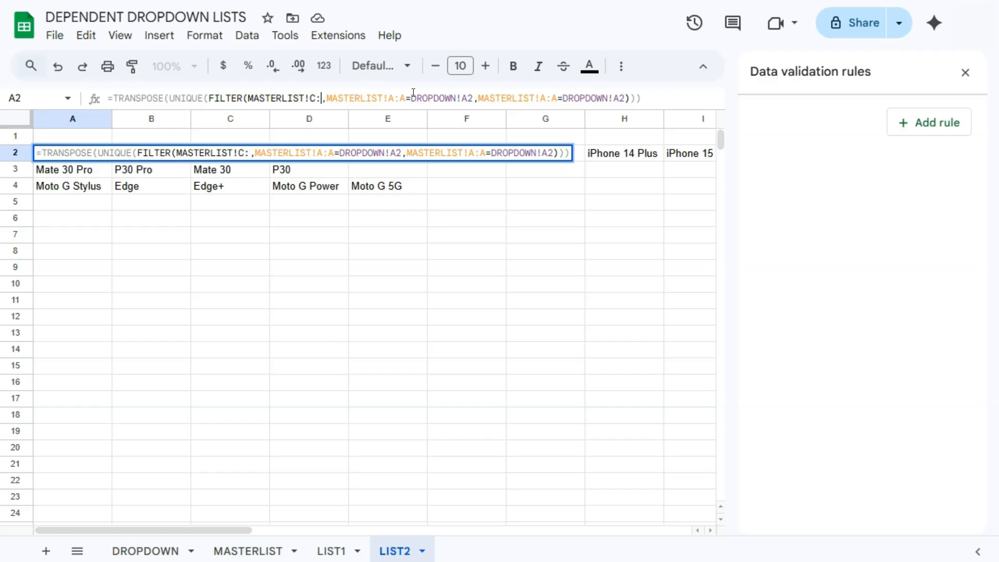
text(C)
Change the second FILTER condition in LIST2 cell A2 to MASTERLIST!B:B=DROPDOWN!B2 and commit the formula
click(553, 98)
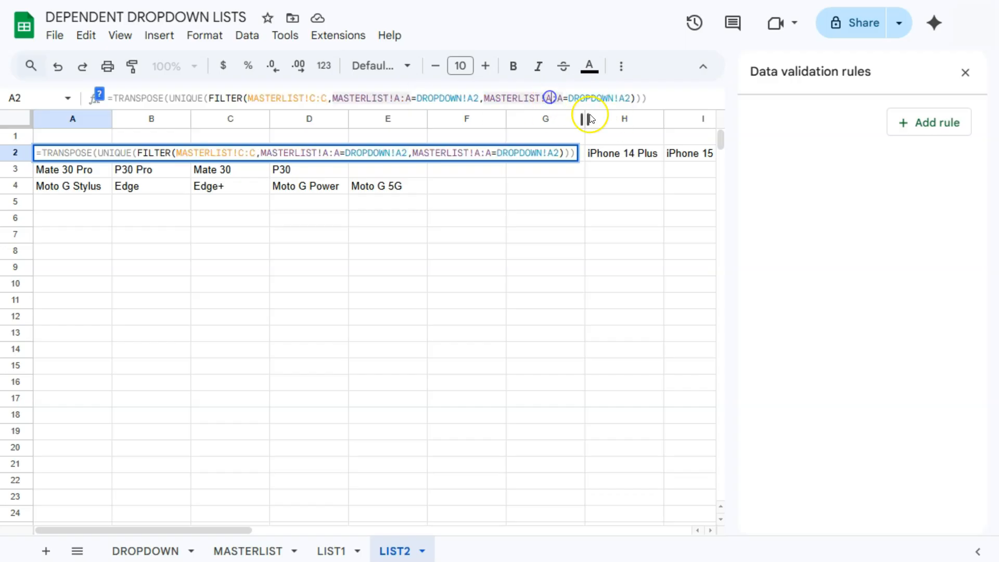
key(BackSpace)
text(B)
click(563, 98)
key(BackSpace)
text(B)
click(624, 100)
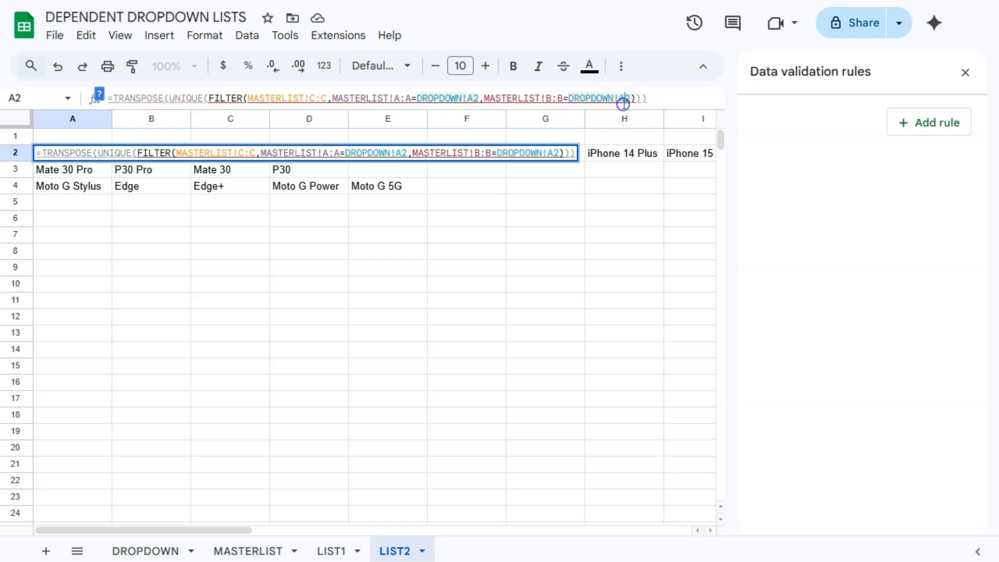
text(B)
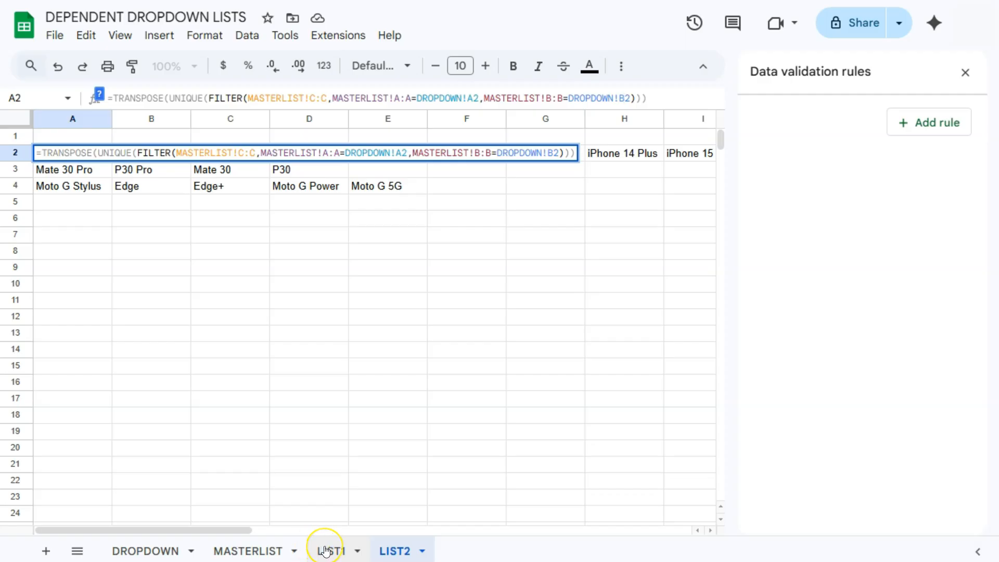
key(Return)
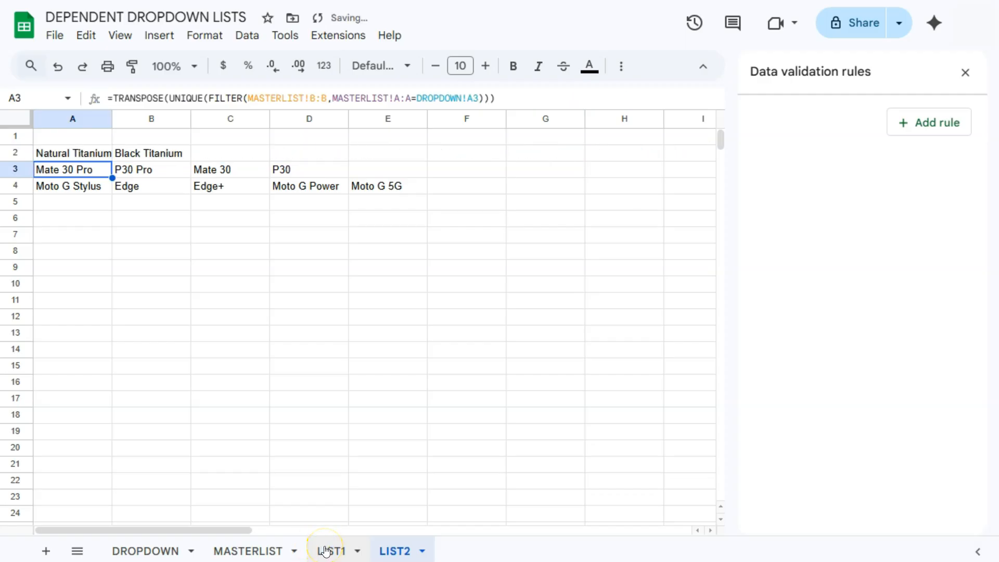
Fill the formula in LIST2 cell A2 down through A21
click(107, 156)
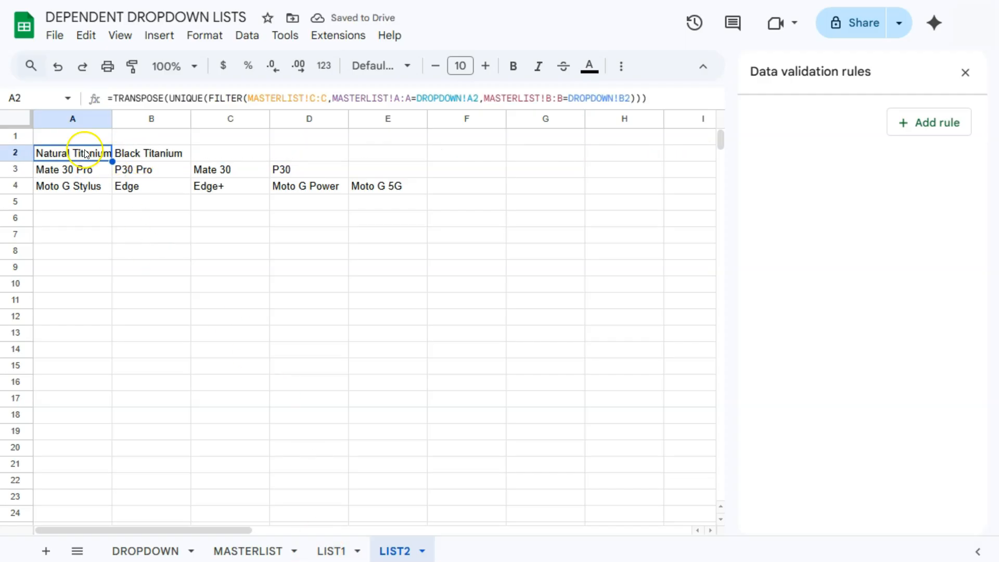
click(157, 549)
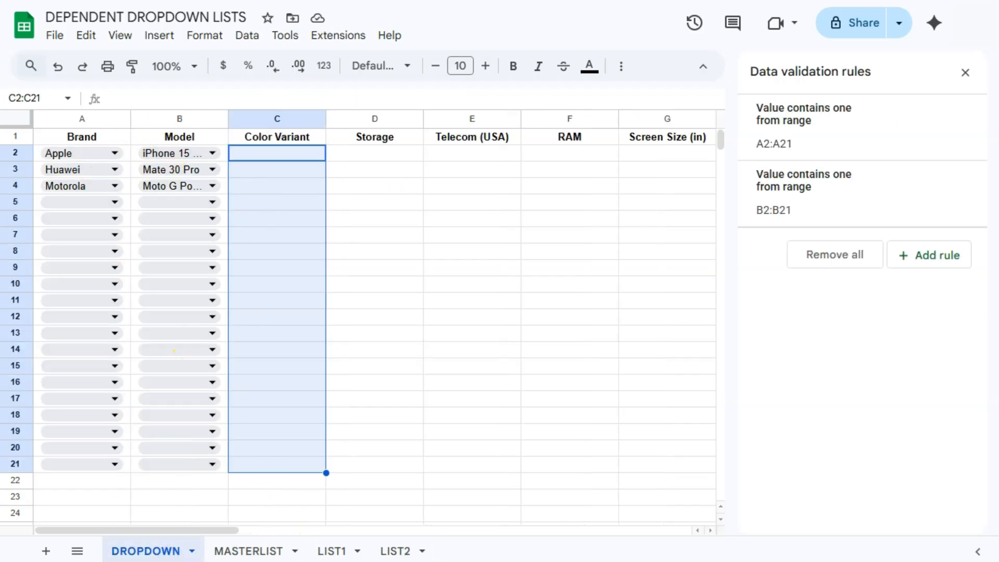
click(396, 550)
drag(112, 190, 108, 465)
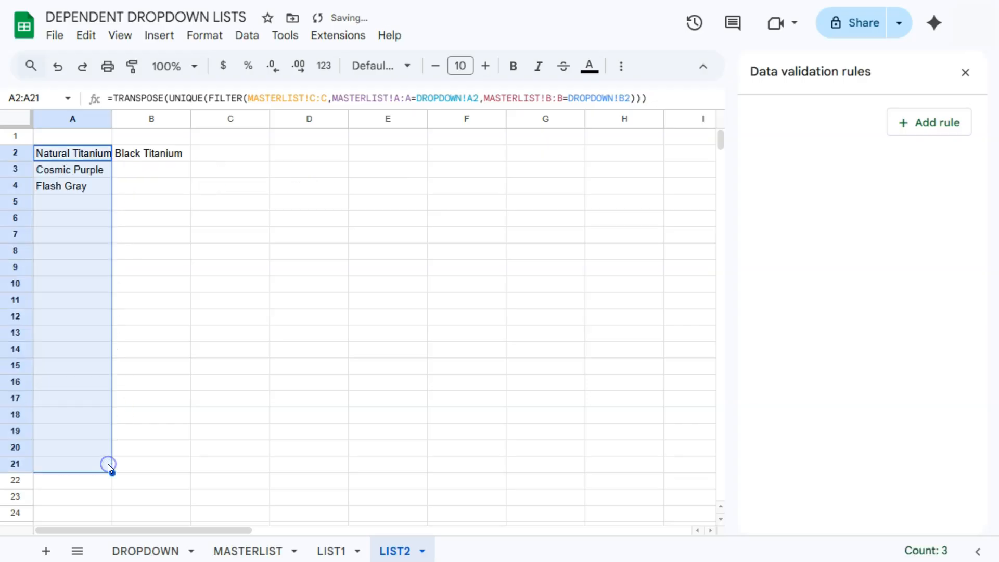
Add a Dropdown (from a range) rule to the Color Variant cells C2:C21 on DROPDOWN, sourced from LIST2!2:2
click(147, 551)
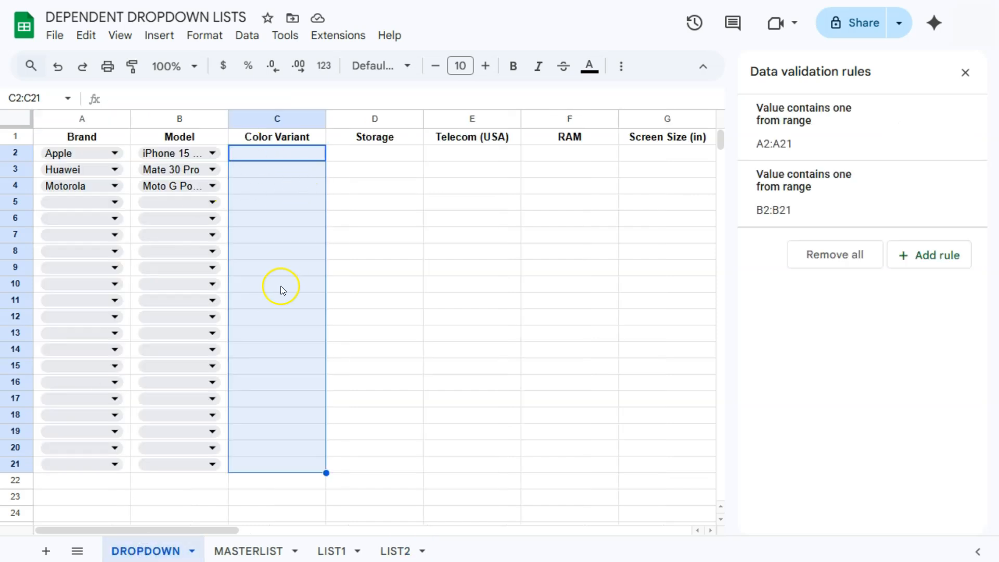
right_click(280, 155)
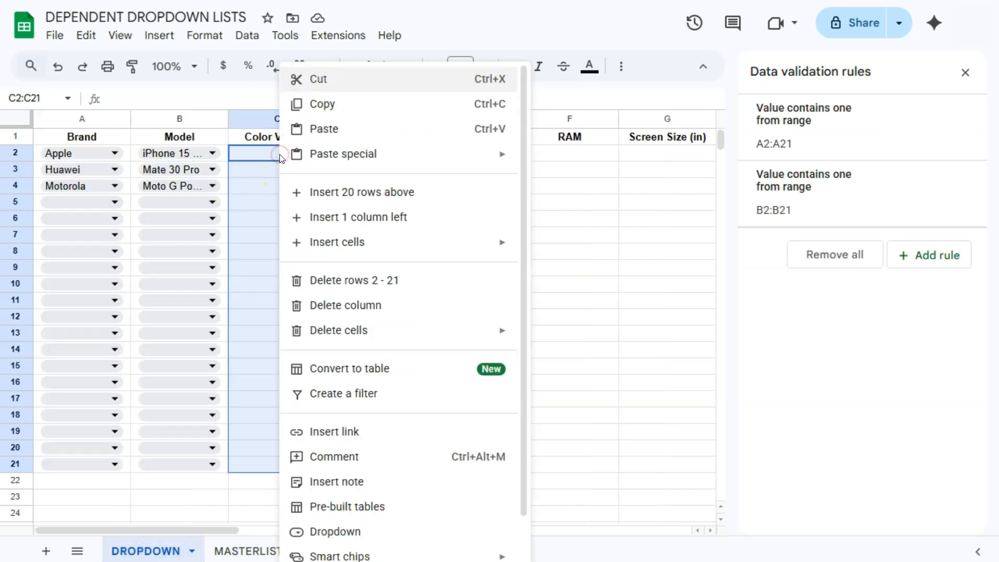
click(337, 533)
click(838, 208)
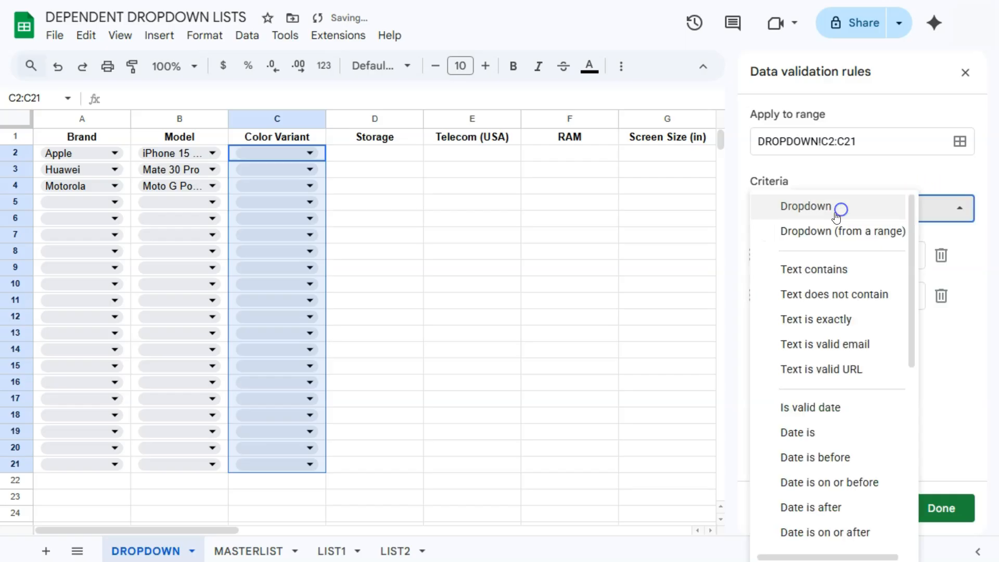
click(827, 237)
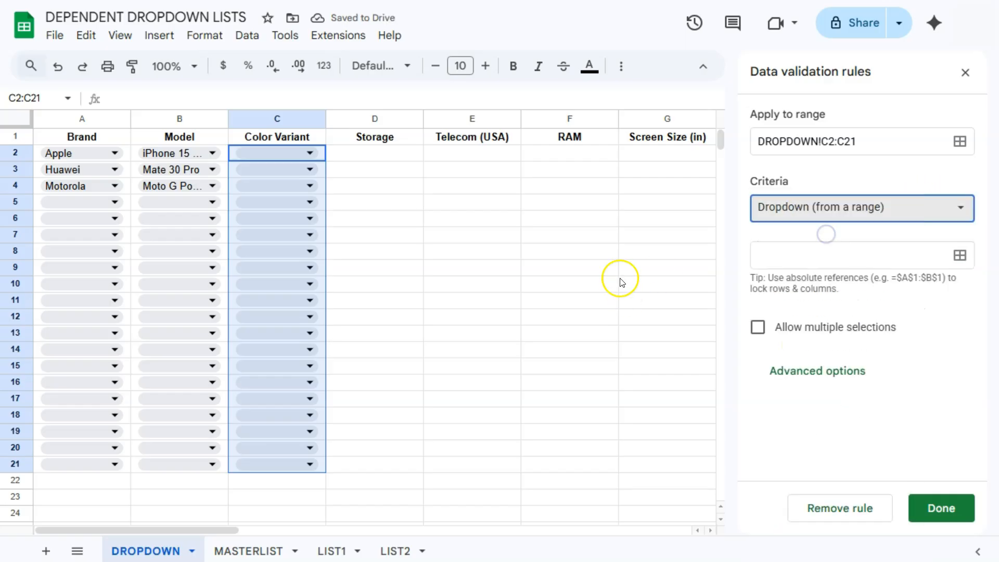
click(960, 255)
click(399, 551)
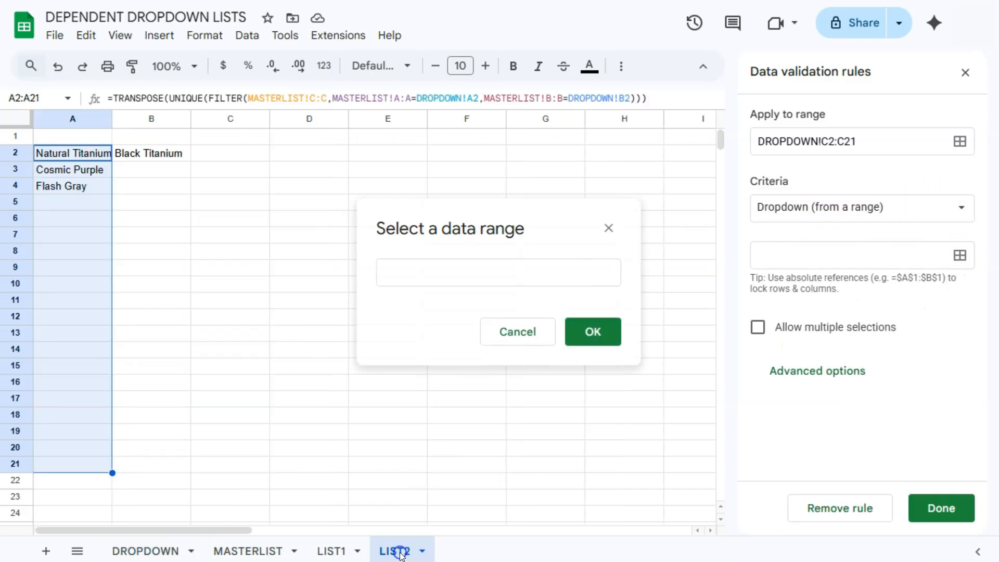
click(16, 152)
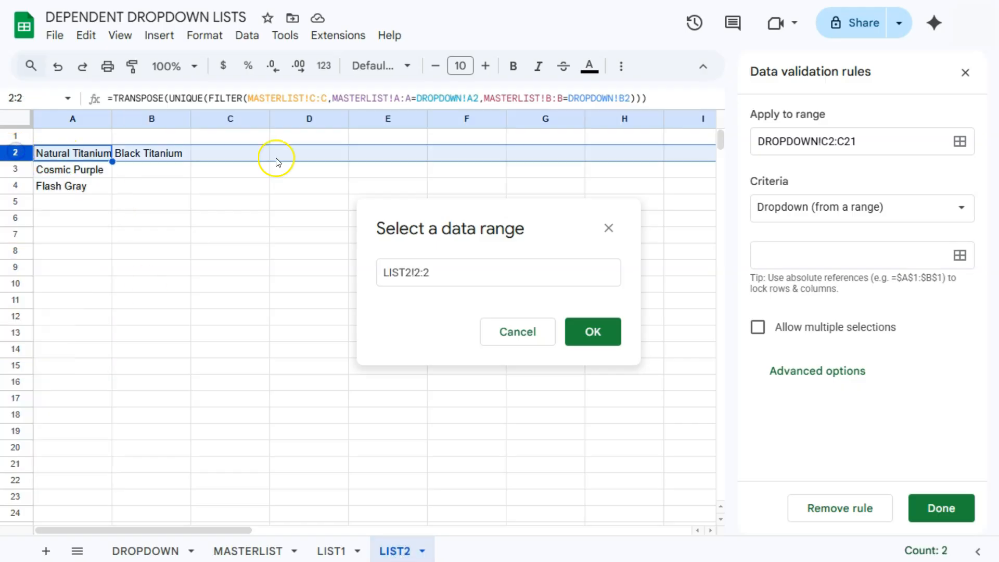
click(593, 331)
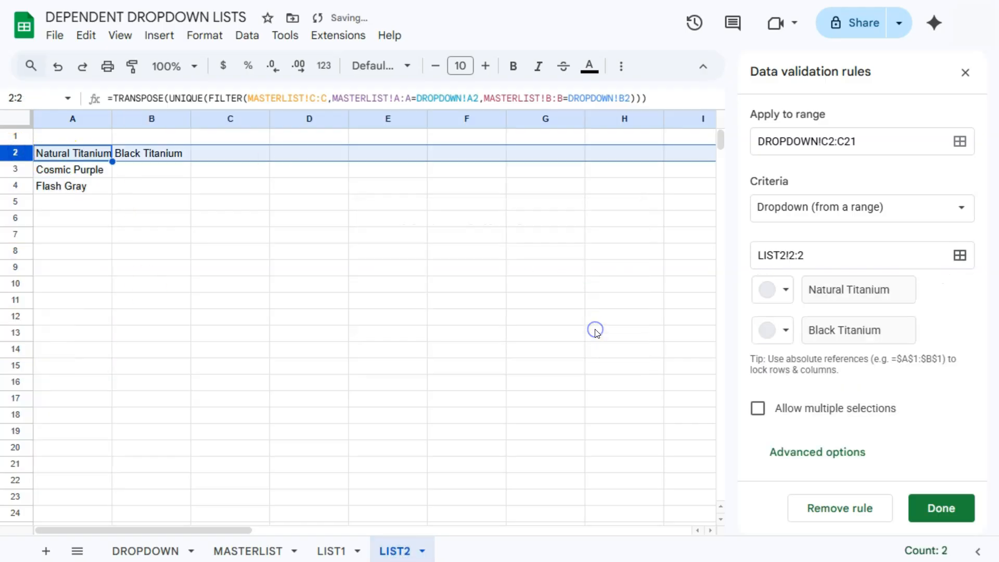
click(942, 508)
Make the Color Variant dropdown's source range relative as =LIST2!2:2 and apply the change to all matching dropdowns
click(164, 554)
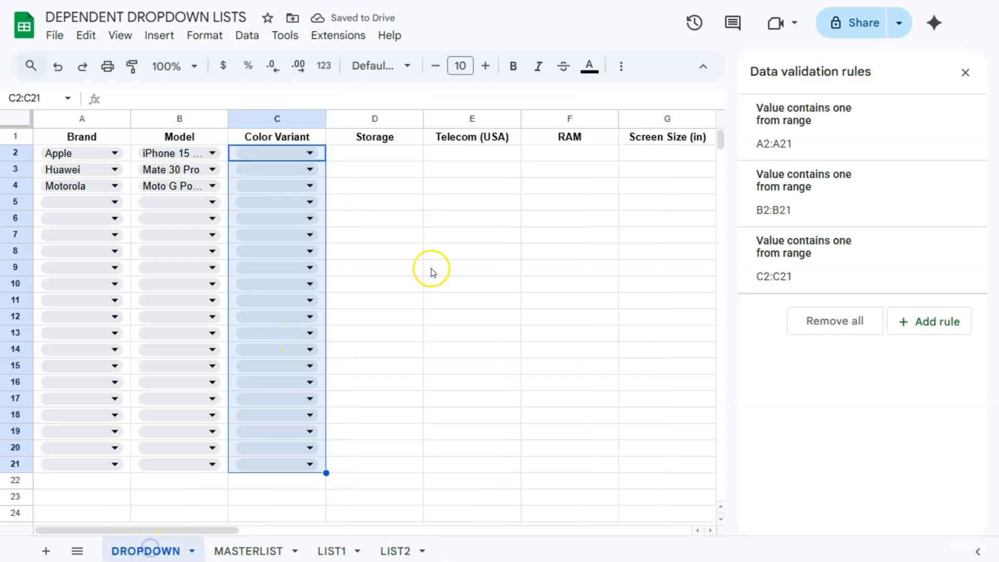
click(311, 153)
click(359, 225)
click(800, 256)
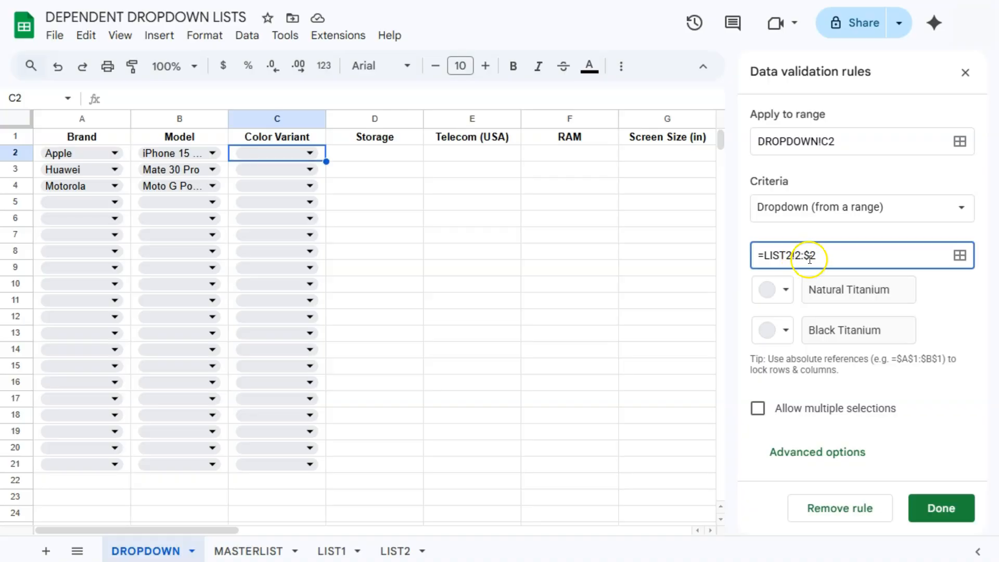
click(938, 510)
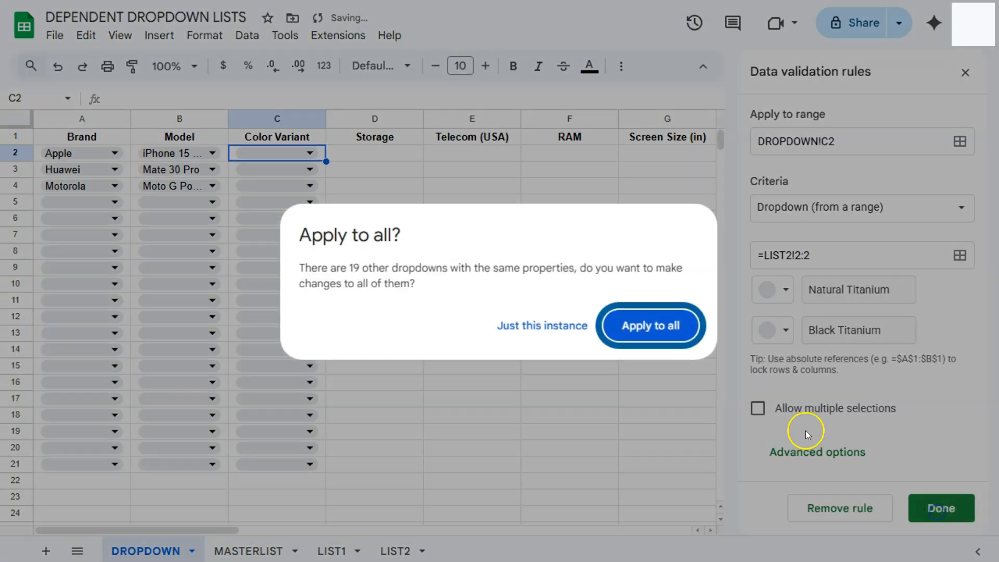
click(650, 325)
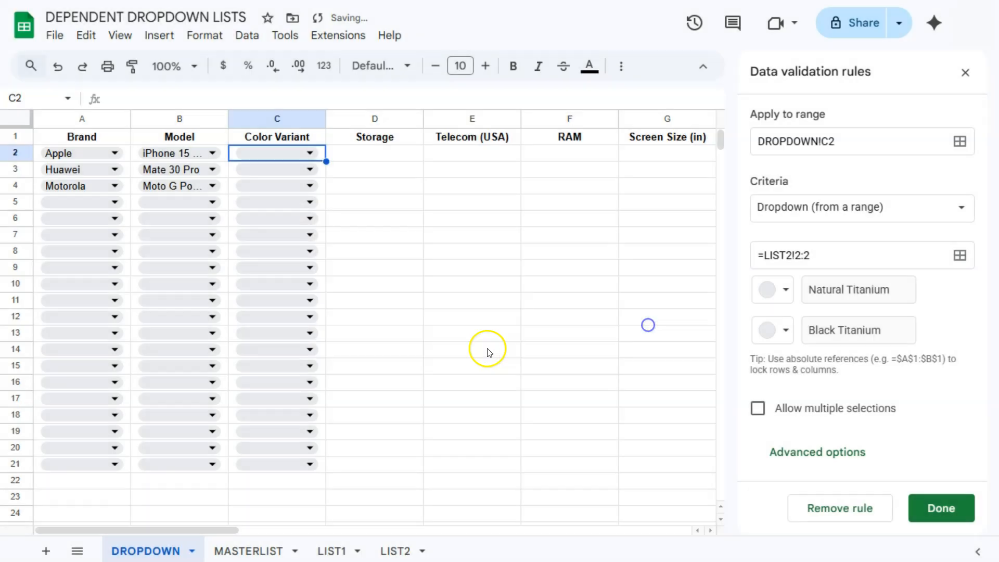
Choose Natural Titanium in C2, Cosmic Purple in C3 and Flash Gray in C4 under Color Variant
double_click(284, 154)
click(278, 179)
double_click(283, 169)
click(276, 192)
double_click(282, 185)
click(255, 214)
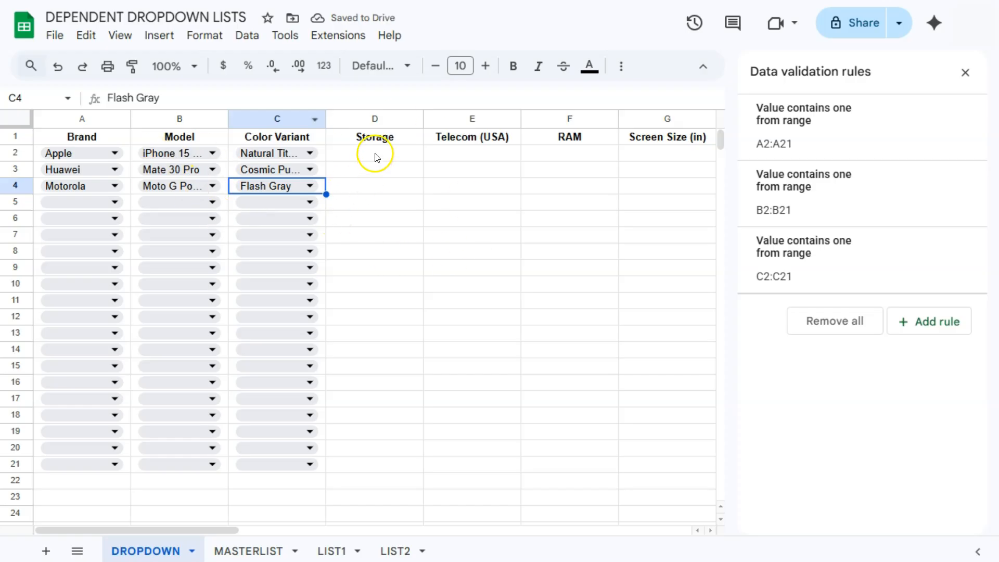
Duplicate the LIST2 sheet and rename the copy LIST3
drag(391, 155, 472, 456)
click(390, 156)
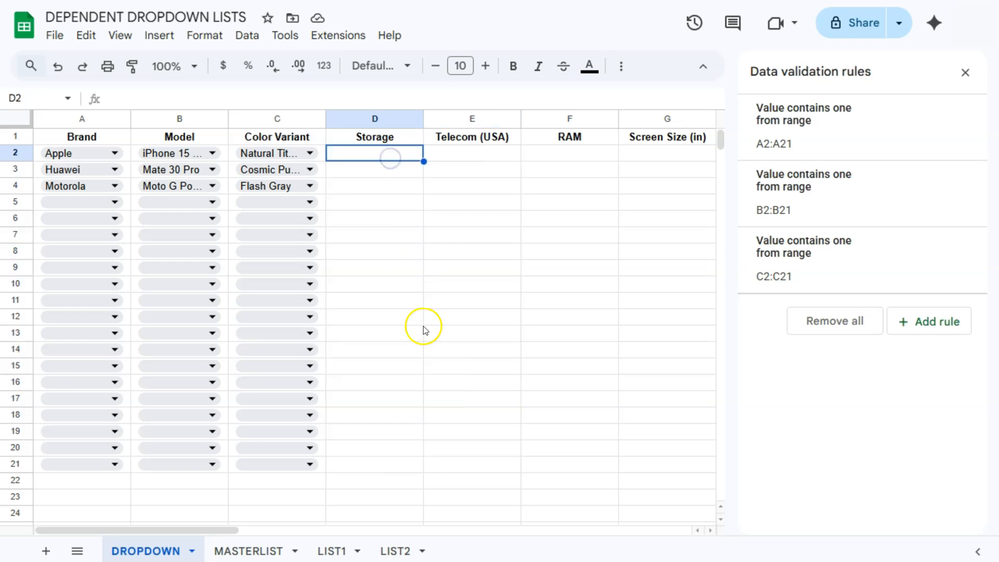
click(423, 555)
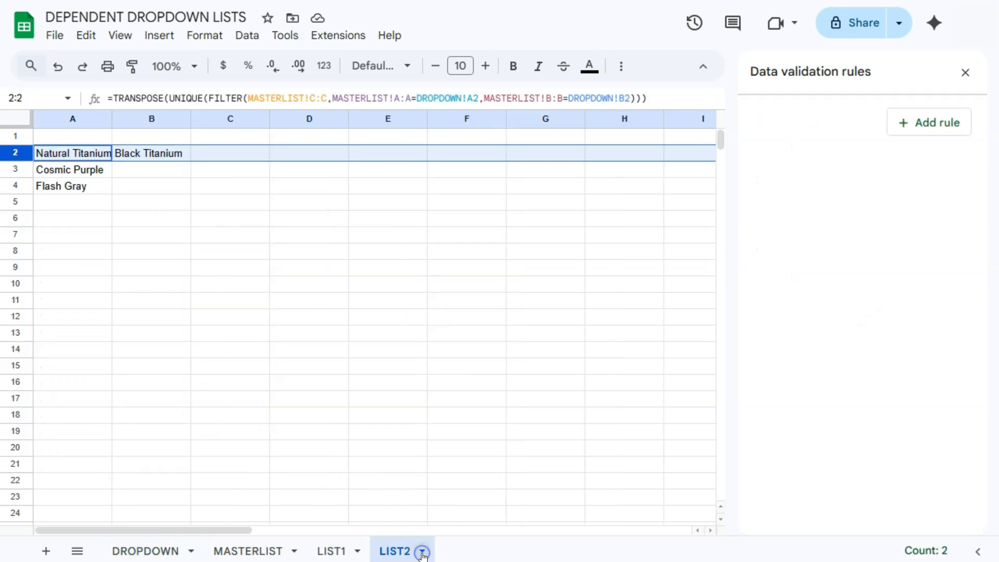
click(423, 555)
click(422, 305)
double_click(476, 555)
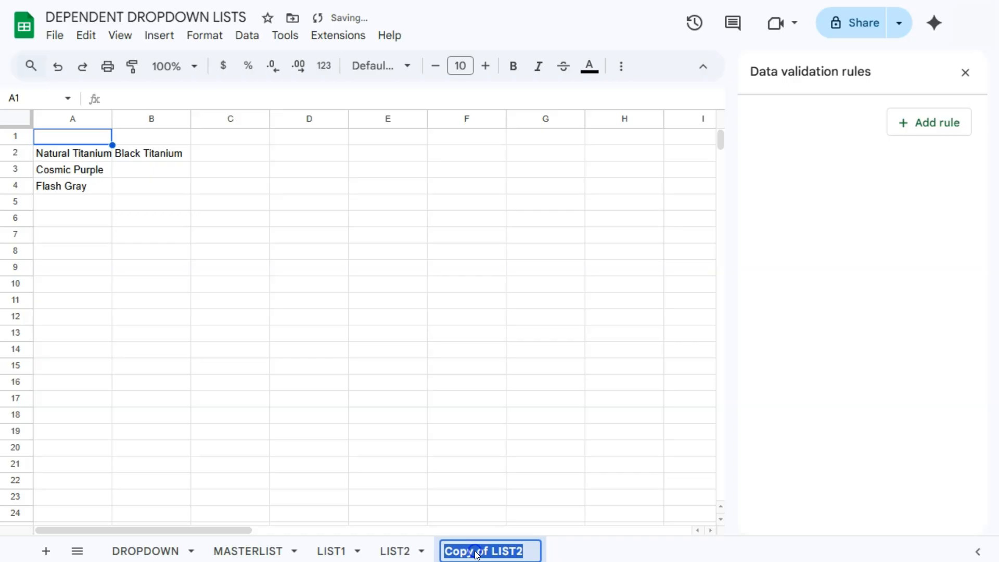
text(LIST3)
key(Return)
Duplicate the model condition MASTERLIST!B:B=DROPDOWN!B2 as a third FILTER condition in the formula in LIST3 cell A2
click(84, 152)
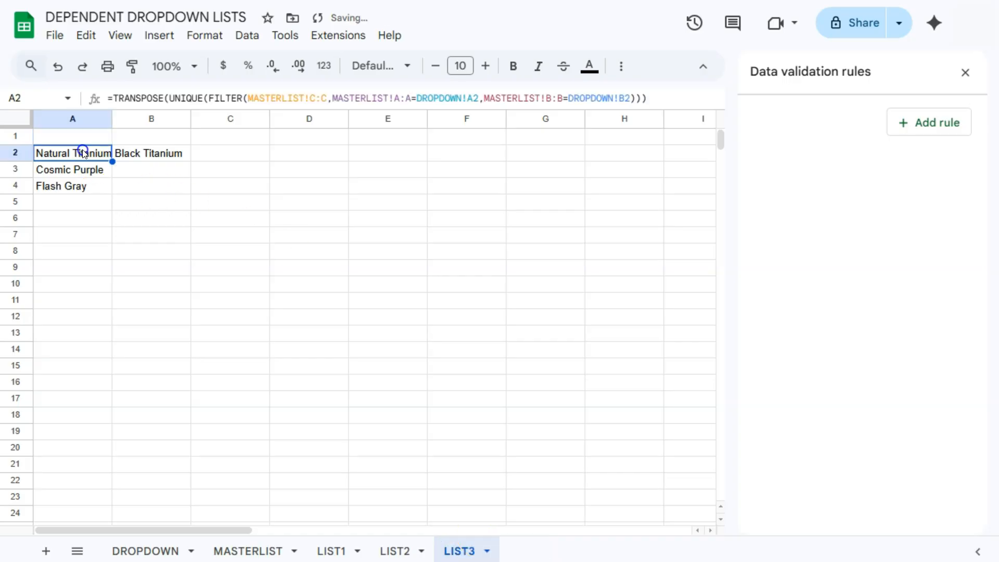
drag(630, 98, 480, 92)
key(ctrl+c)
click(630, 98)
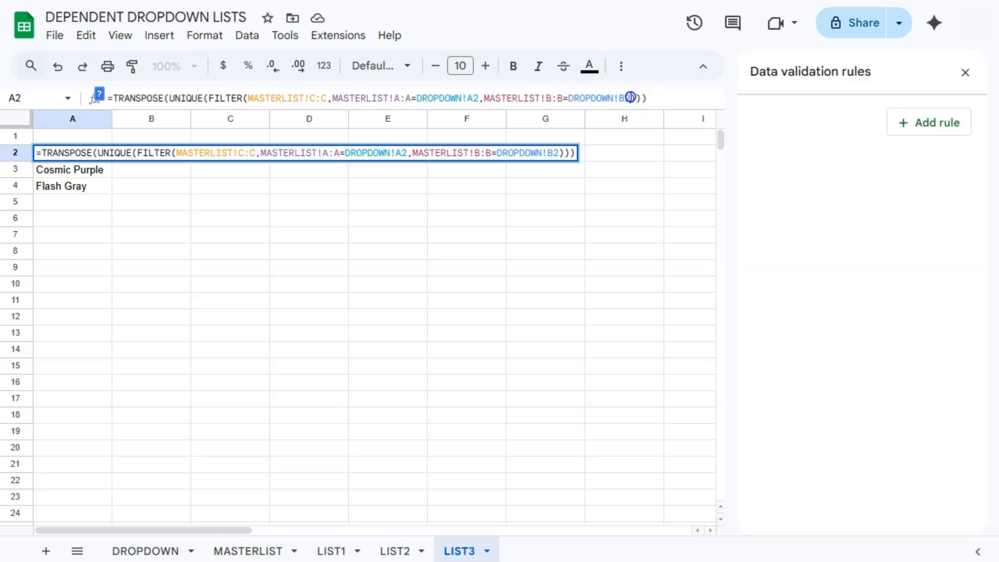
key(ctrl+v)
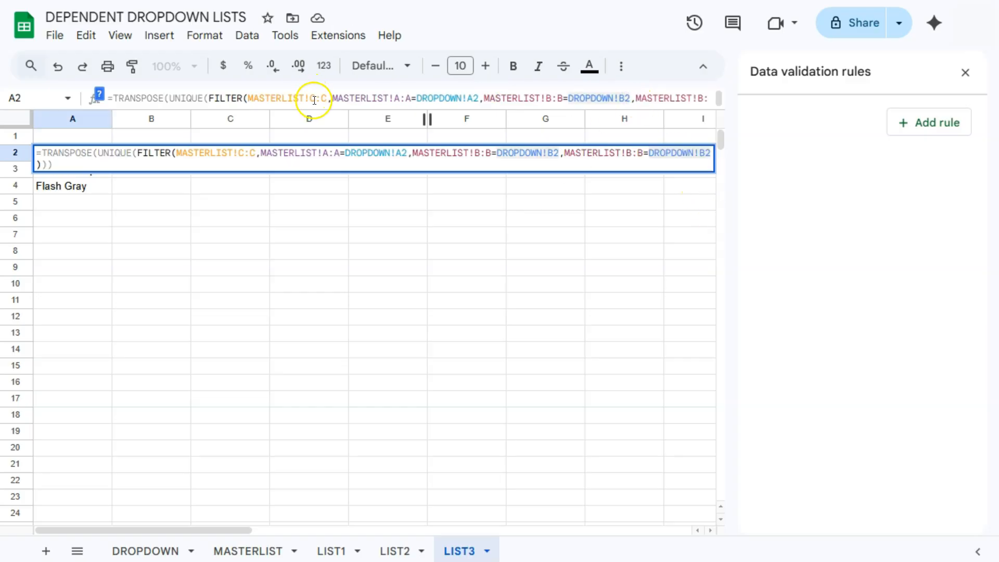
Make the LIST3 A2 formula return MASTERLIST!D:D with third condition MASTERLIST!C:C=DROPDOWN!C2, and fill it down to A21
key(Left)
key(Left)
key(BackSpace)
text(D)
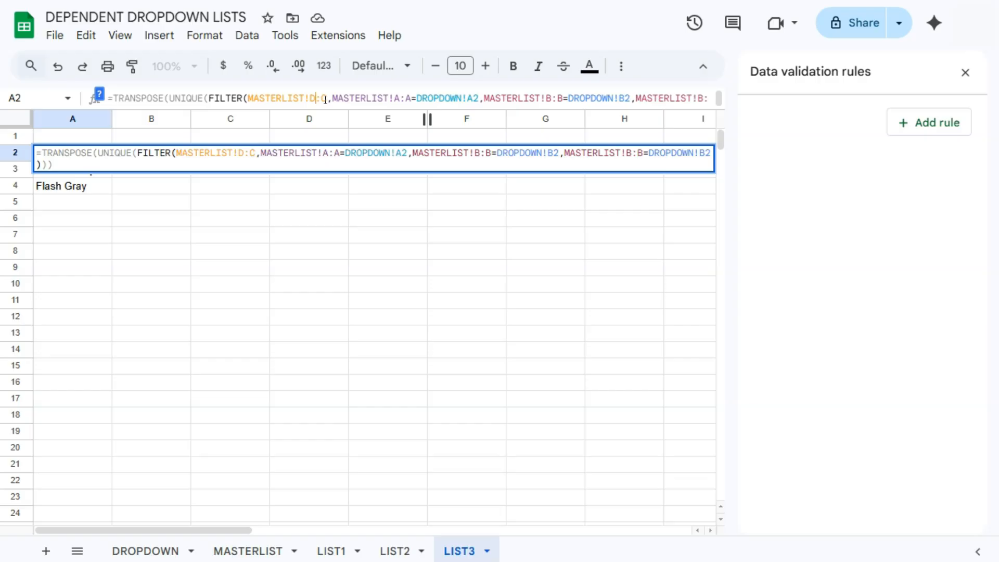
key(BackSpace)
text(D)
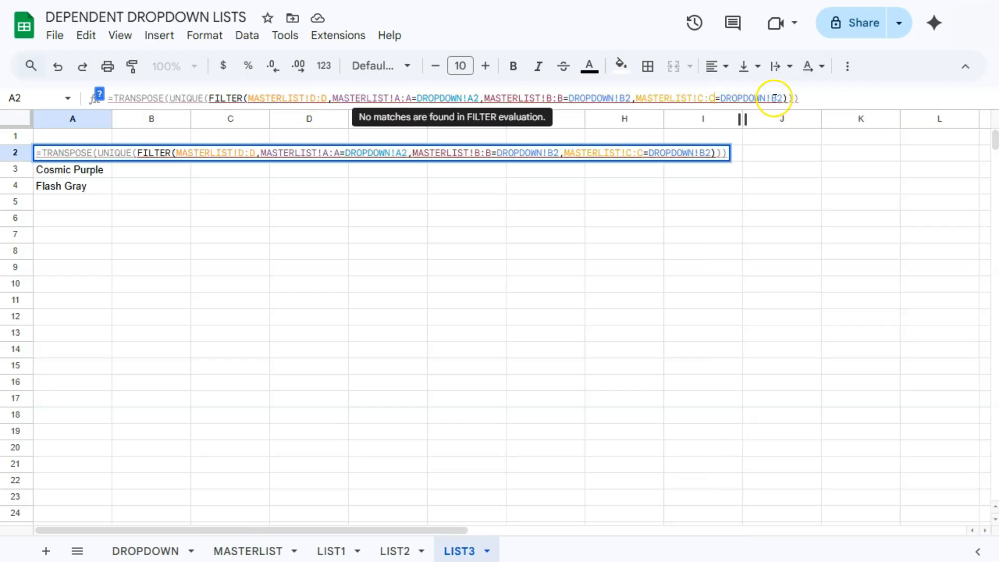
key(BackSpace)
text(C)
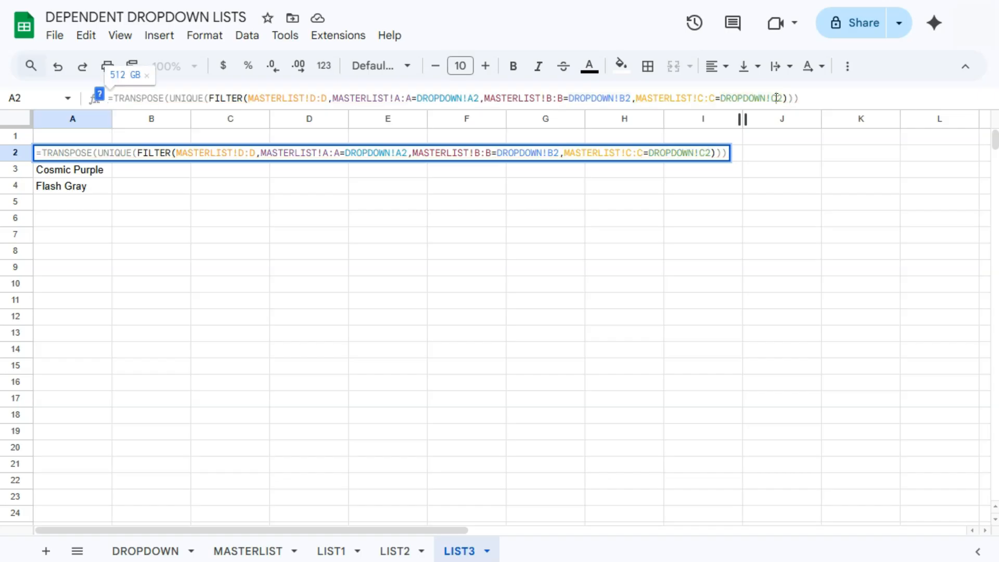
key(Return)
click(96, 153)
drag(109, 158, 102, 460)
Add dropdowns to the Storage cells D2:D21 on DROPDOWN, sourced from the range LIST3!2:2
click(148, 552)
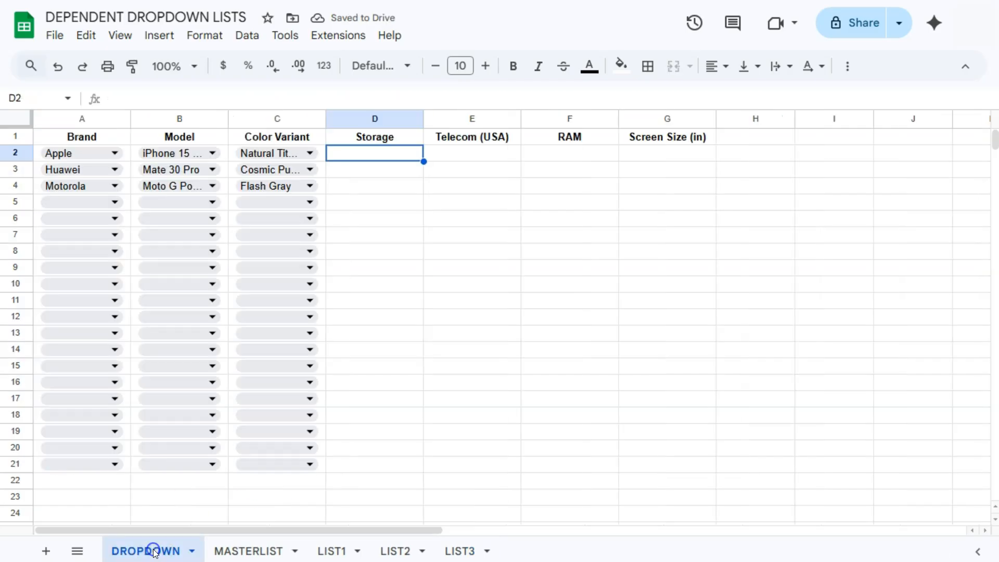
drag(372, 153, 379, 457)
right_click(391, 153)
click(447, 527)
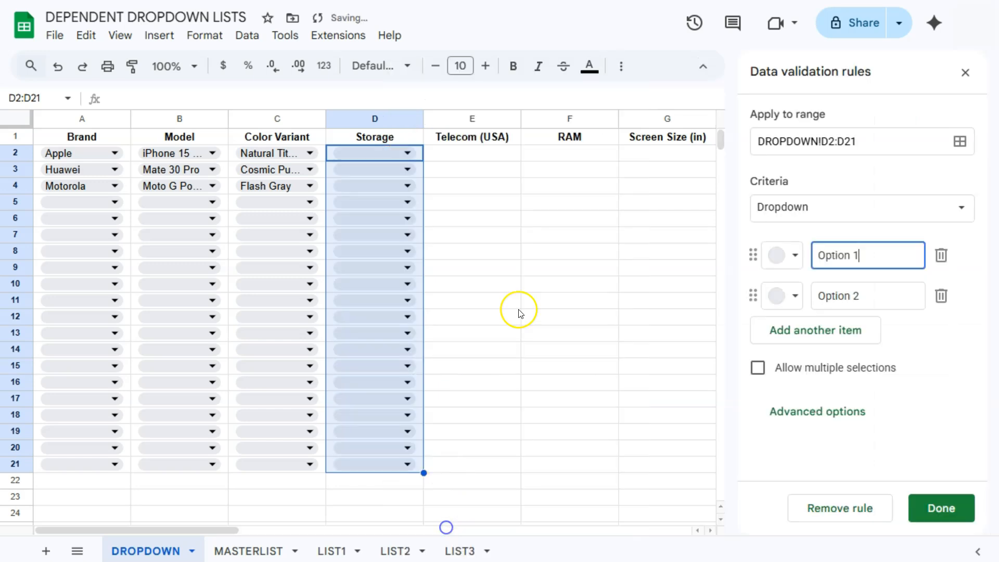
click(841, 208)
click(811, 230)
click(959, 254)
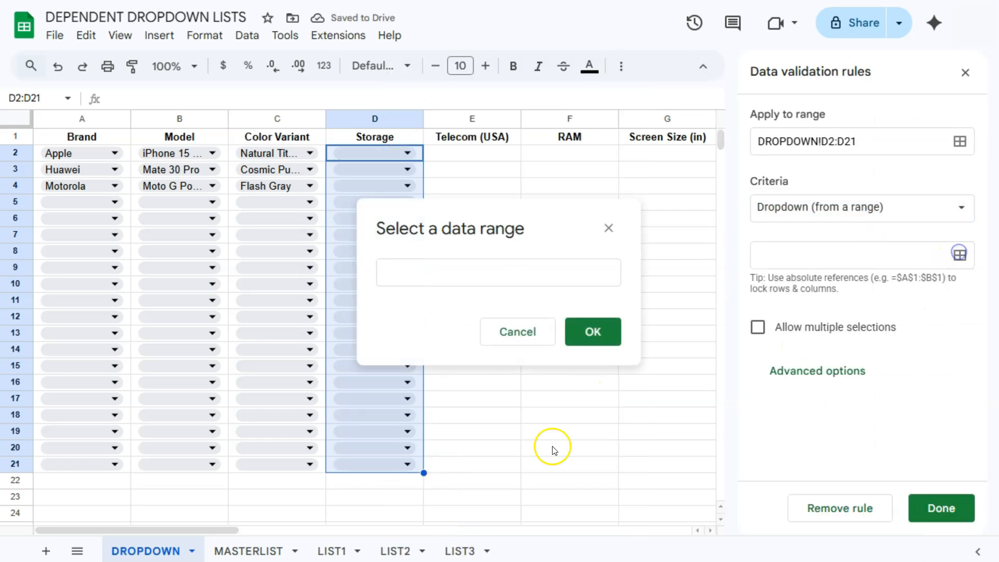
click(469, 551)
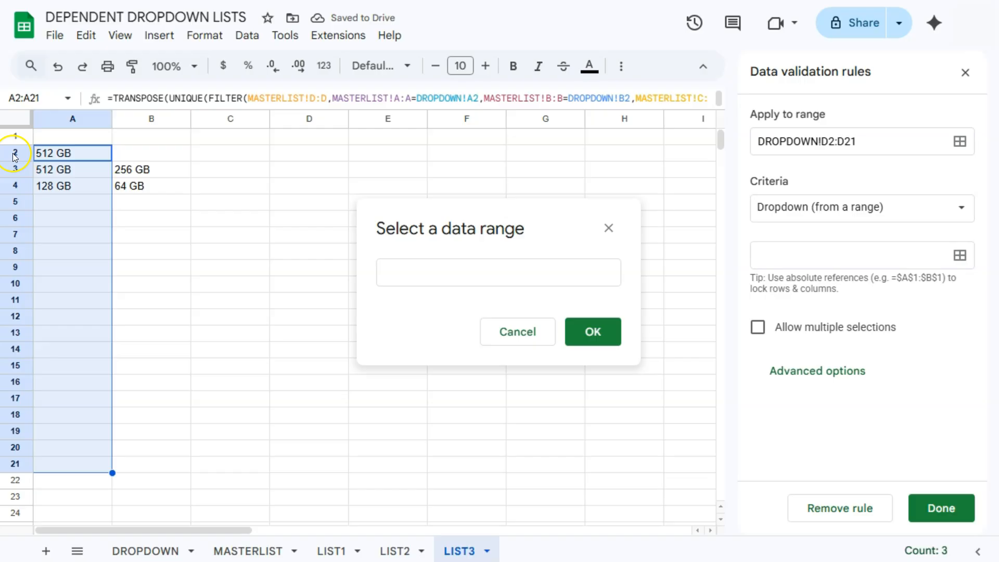
click(15, 157)
click(592, 331)
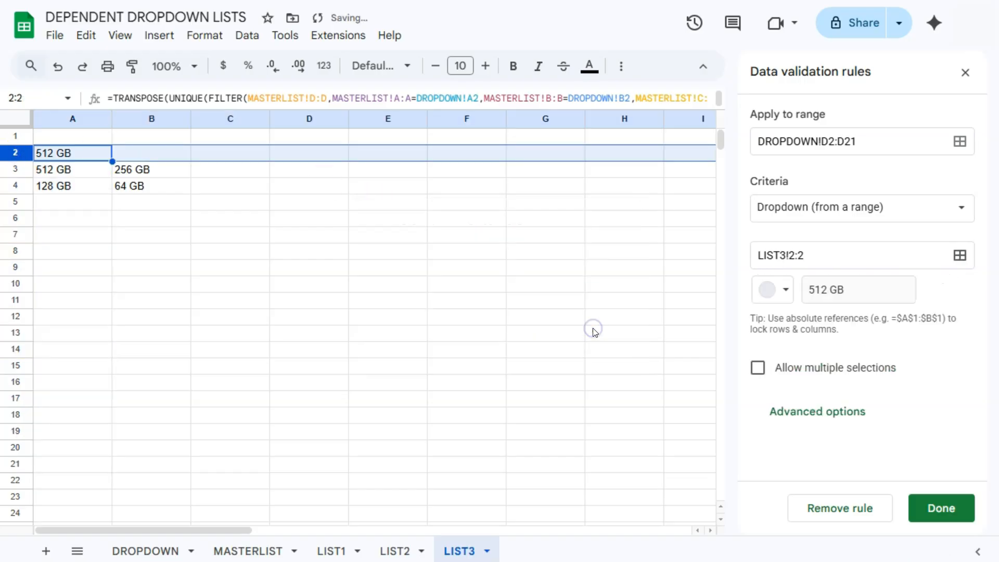
click(932, 508)
Make the Storage dropdown's source range relative as =LIST3!2:2 and apply the change to all matching dropdowns
click(134, 551)
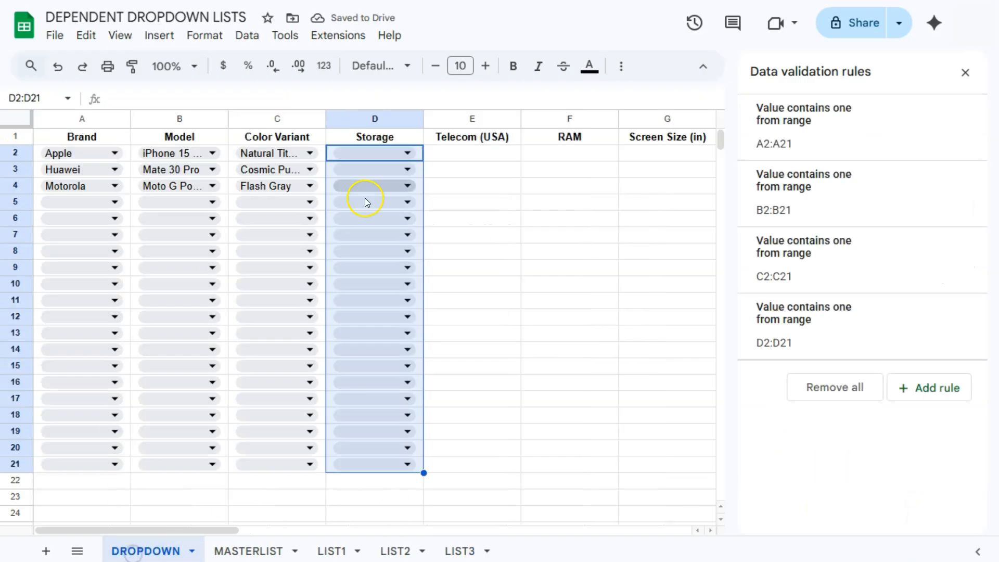
click(408, 153)
click(459, 203)
click(801, 256)
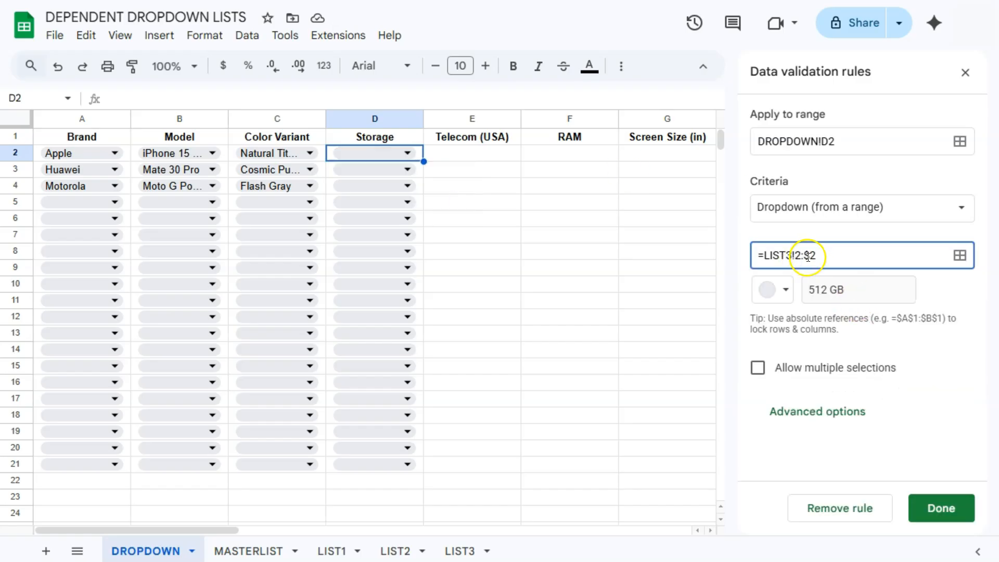
click(917, 490)
click(658, 326)
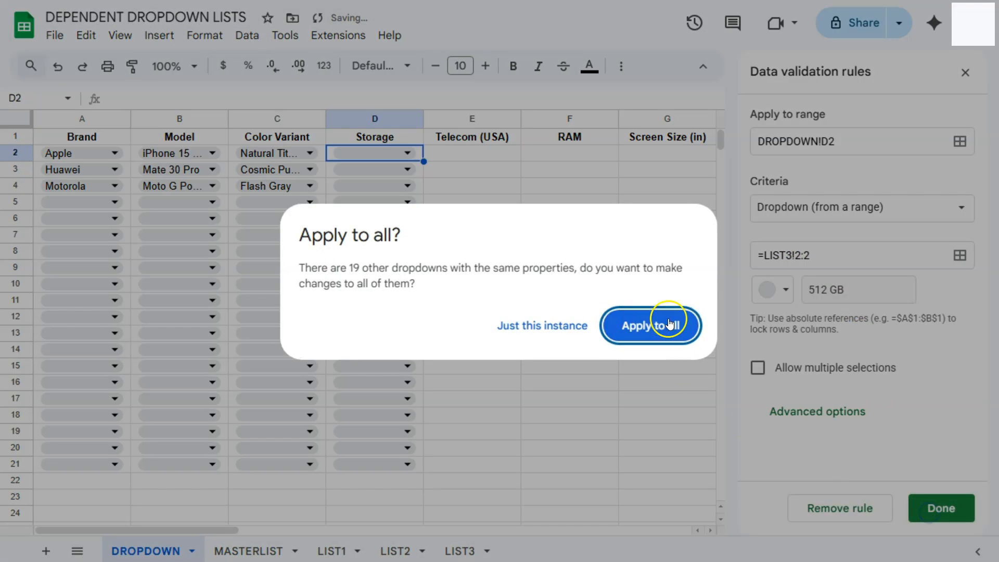
Choose 512 GB in D2 and 256 GB in D3 under Storage
double_click(364, 158)
click(364, 176)
double_click(365, 173)
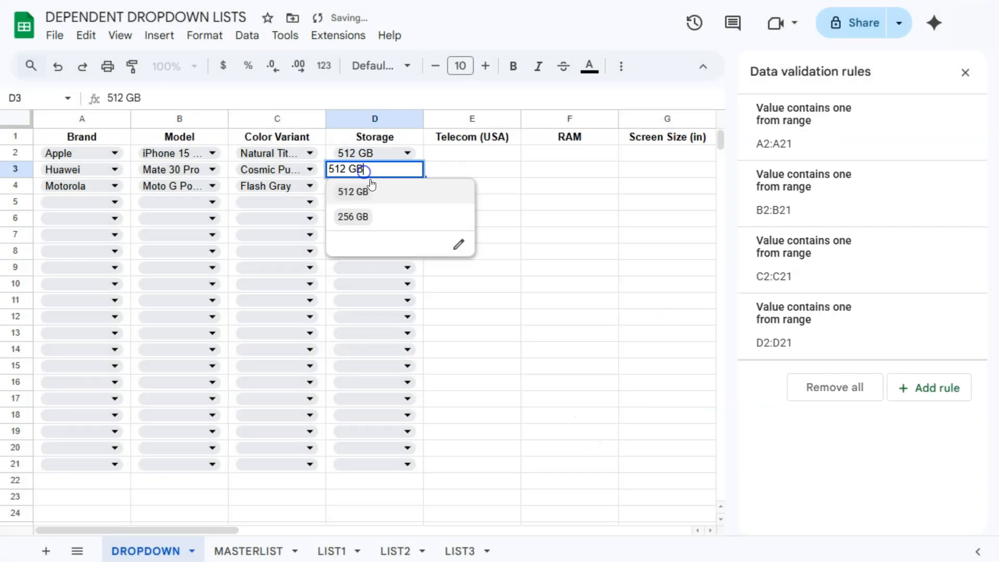
click(363, 211)
click(483, 186)
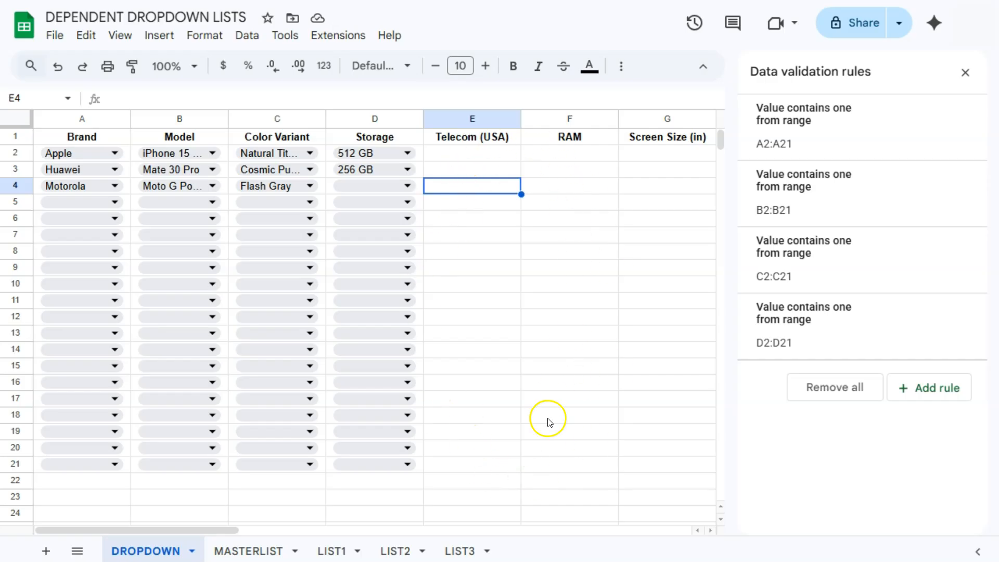
Duplicate the LIST3 sheet and rename the copy LIST4
click(474, 155)
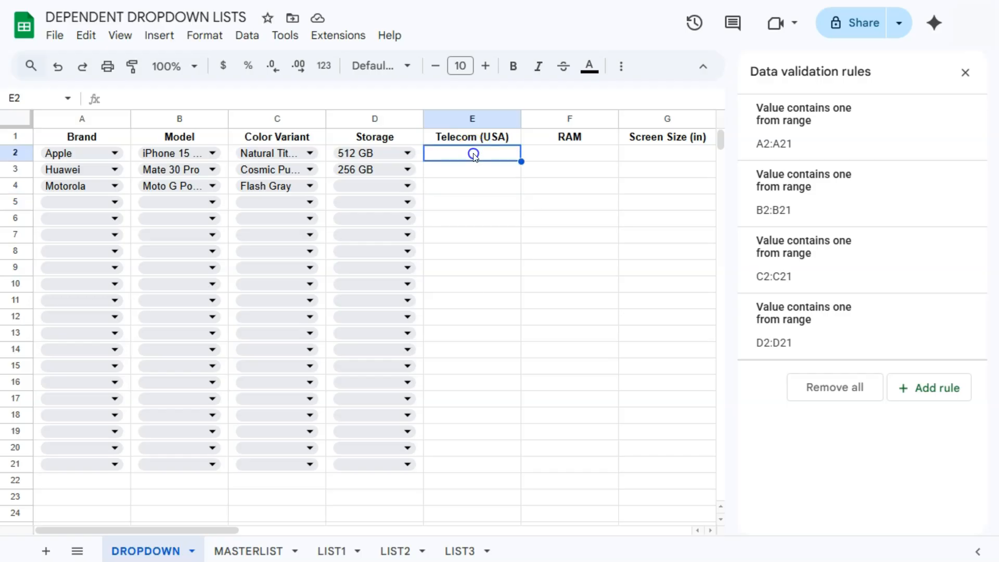
click(488, 552)
click(488, 550)
click(484, 311)
double_click(546, 551)
text(LIST4)
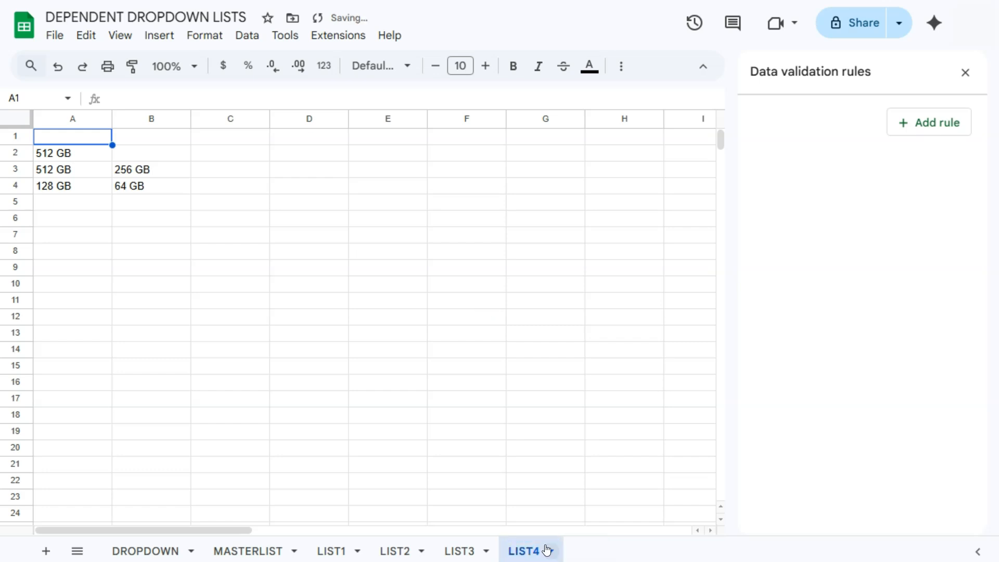
key(Return)
Duplicate the color condition MASTERLIST!C:C=DROPDOWN!C2 as a fourth FILTER condition in the formula in LIST4 cell A2
click(86, 153)
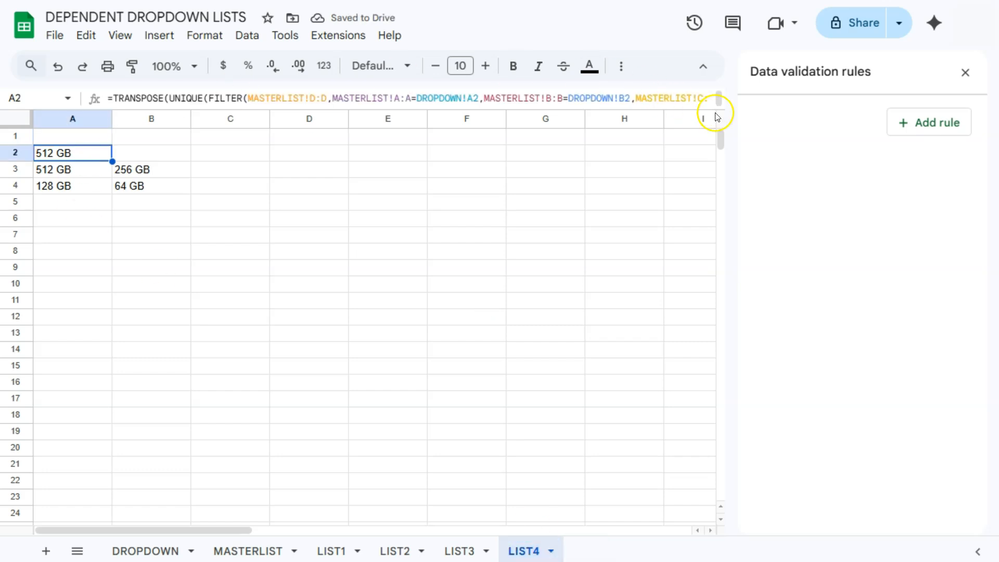
click(966, 73)
drag(782, 99, 635, 100)
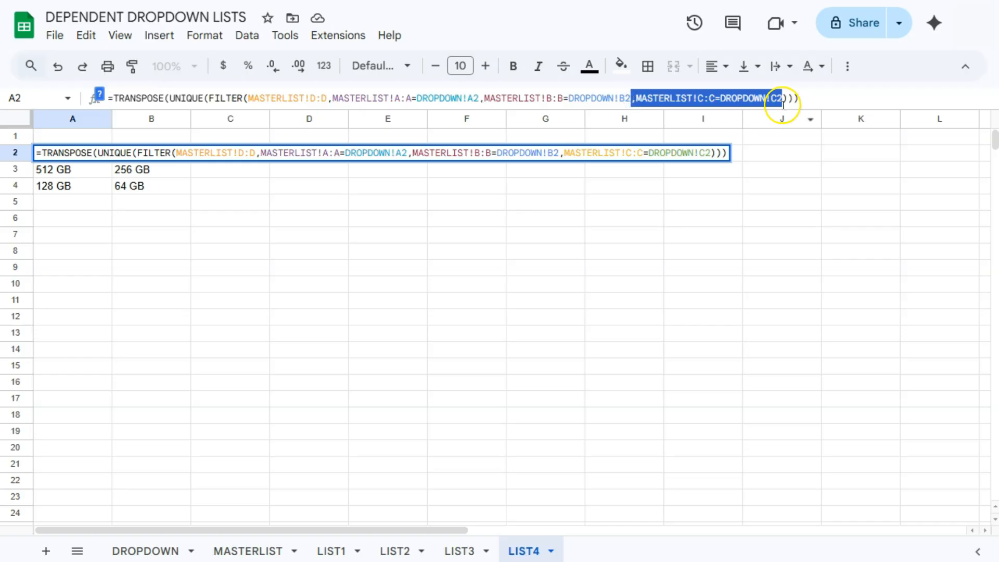
key(ctrl+c)
key(Right)
key(ctrl+v)
Make the LIST4 A2 formula return MASTERLIST!E:E and change its fourth condition to MASTERLIST!D:D=DROPDOWN!D2
click(316, 95)
key(BackSpace)
text(E)
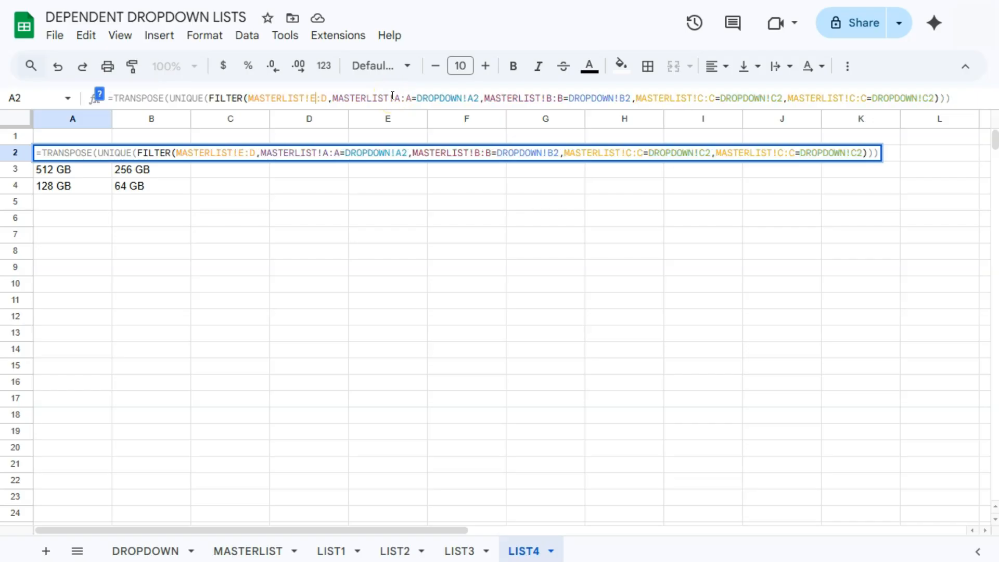
click(855, 100)
key(BackSpace)
key(shift+d)
key(Right)
key(Right)
key(BackSpace)
text(D)
click(926, 99)
key(BackSpace)
text(D)
key(Return)
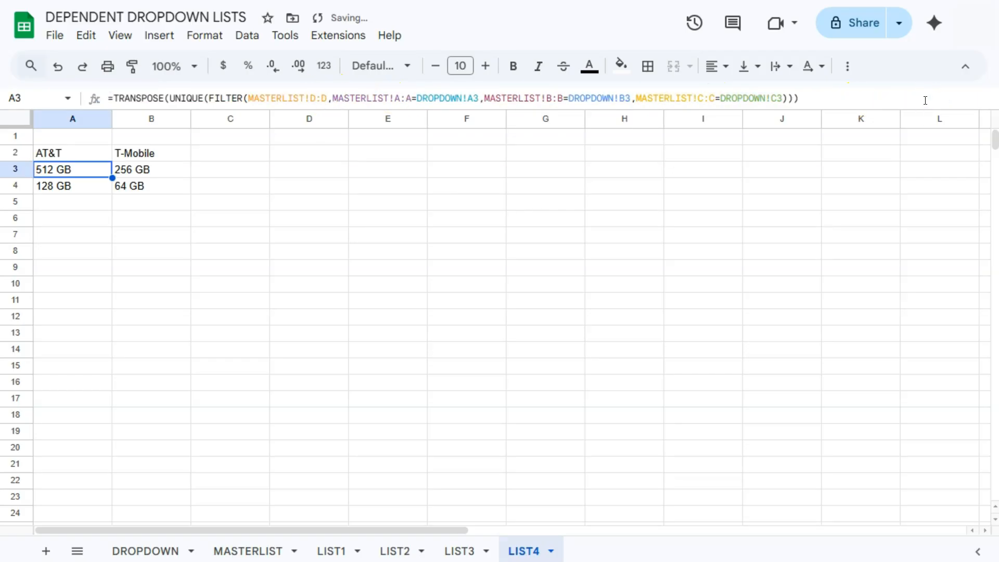
Fill the LIST4 A2 formula down to A21 and check the A4 result against row 4 of DROPDOWN
click(98, 155)
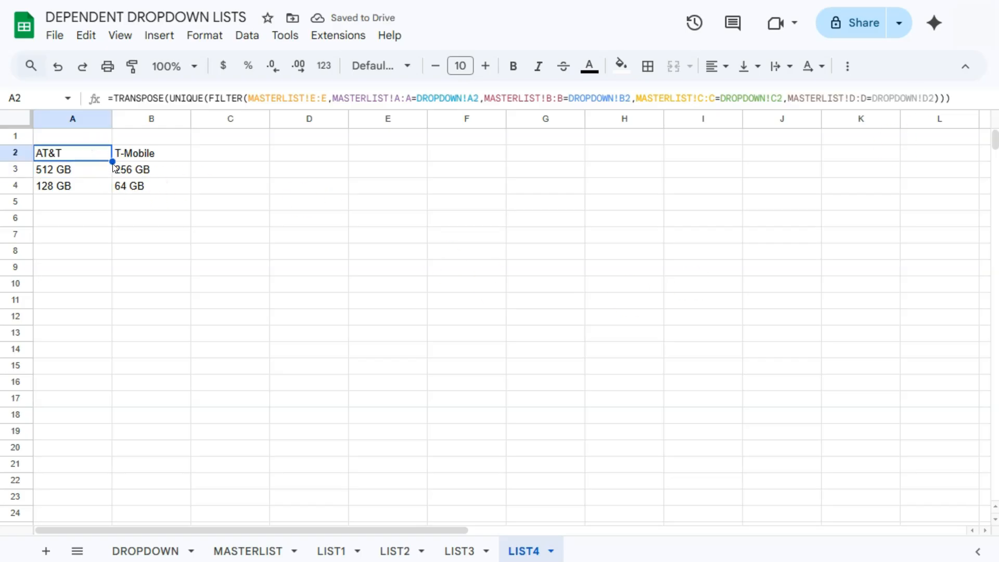
drag(99, 391, 95, 468)
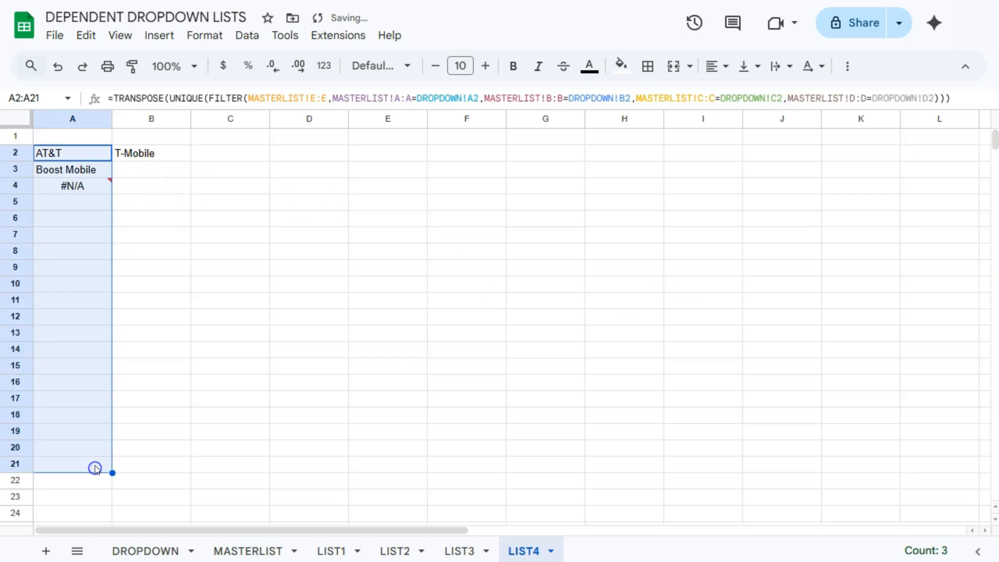
mouse_move(102, 195)
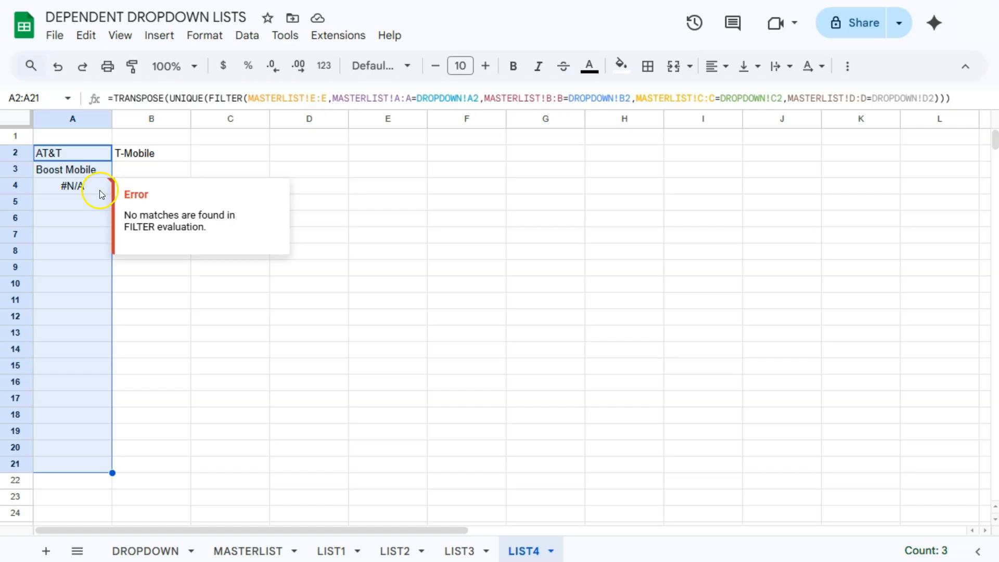
click(145, 550)
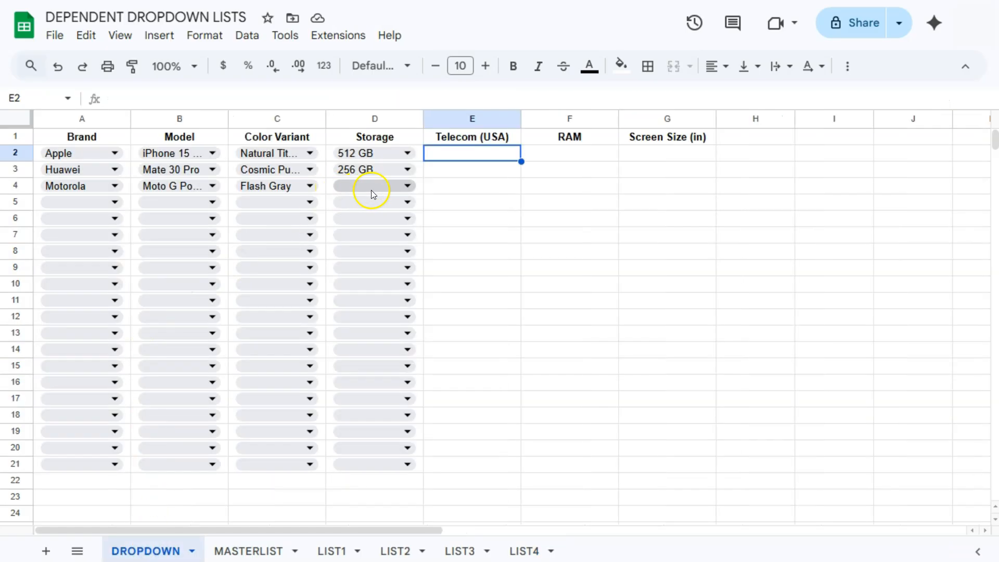
click(525, 550)
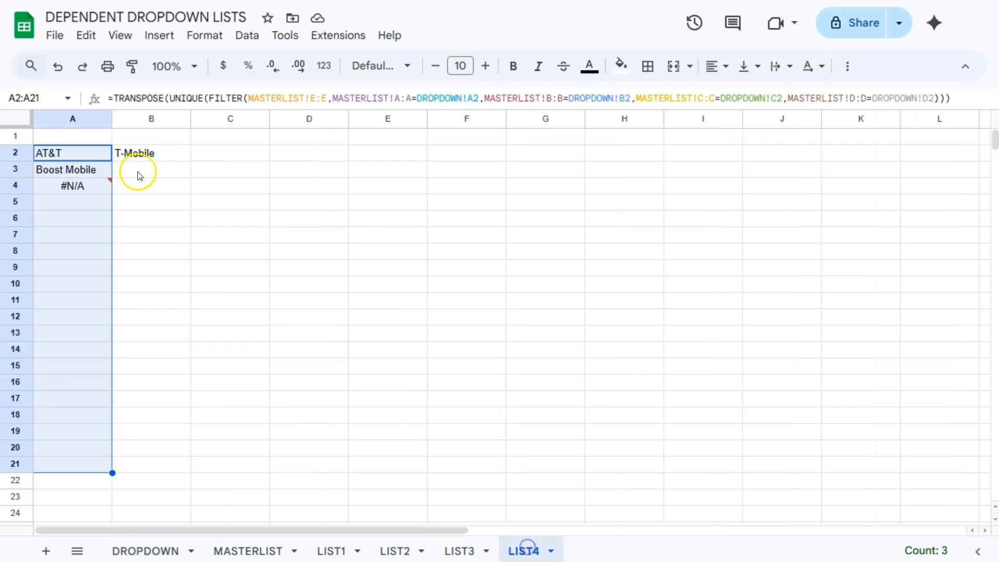
Wrap the LIST4 A2 formula in IFNA and fill it down to A21
click(114, 99)
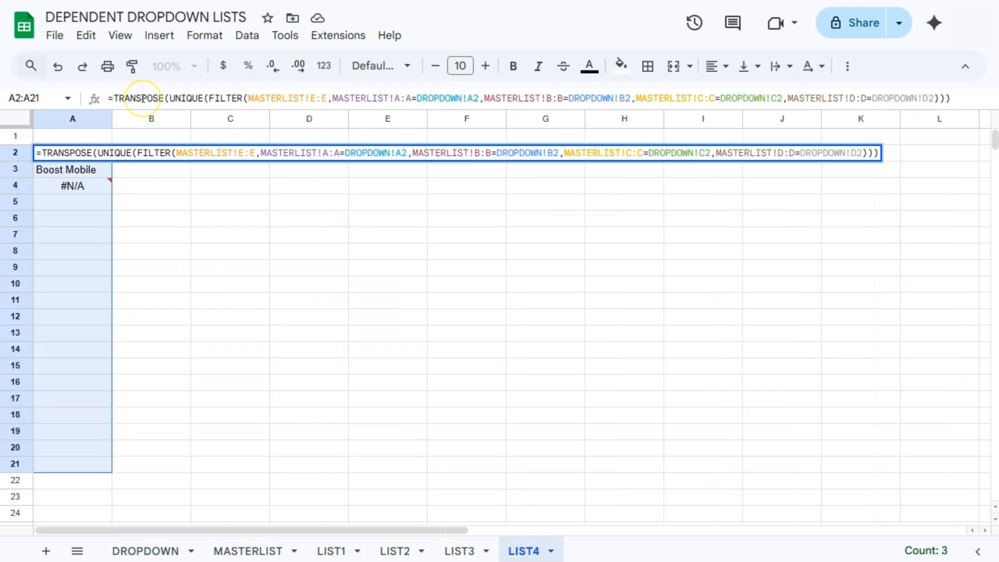
text(IFNA)
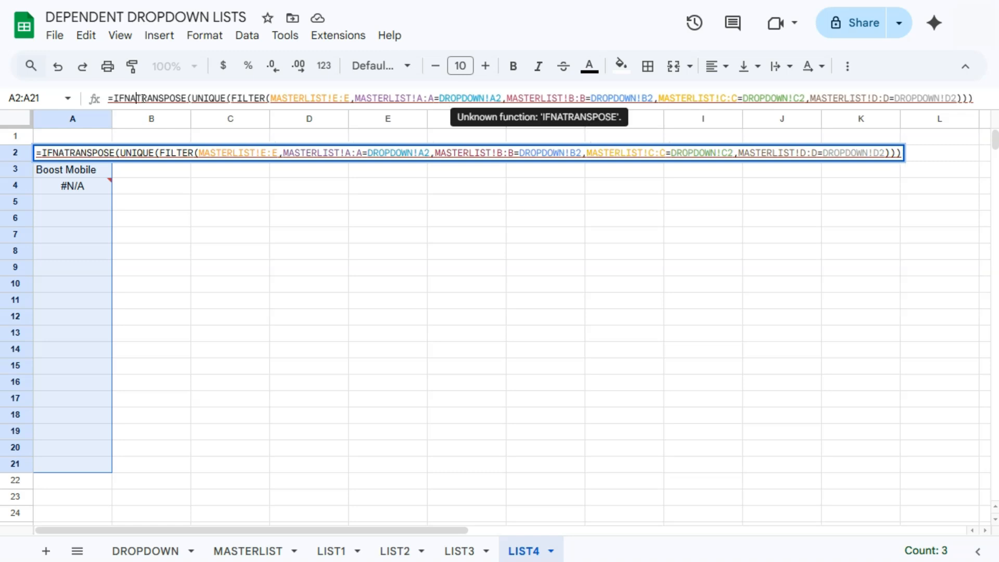
text(()
key(Return)
click(101, 153)
drag(113, 161, 102, 461)
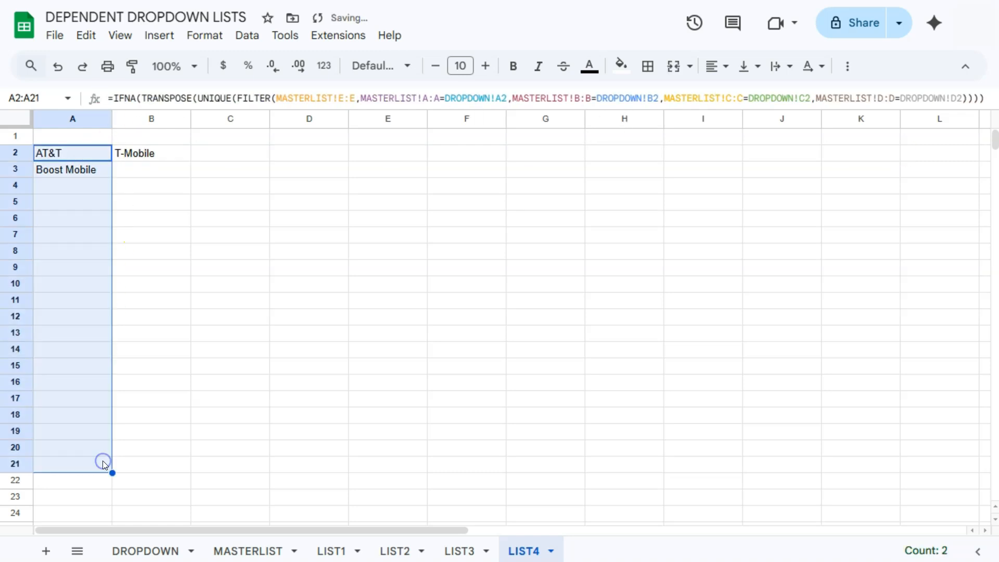
Add dropdowns to the Telecom (USA) cells E2:E21 on DROPDOWN, sourced from the range LIST4!2:2
click(145, 550)
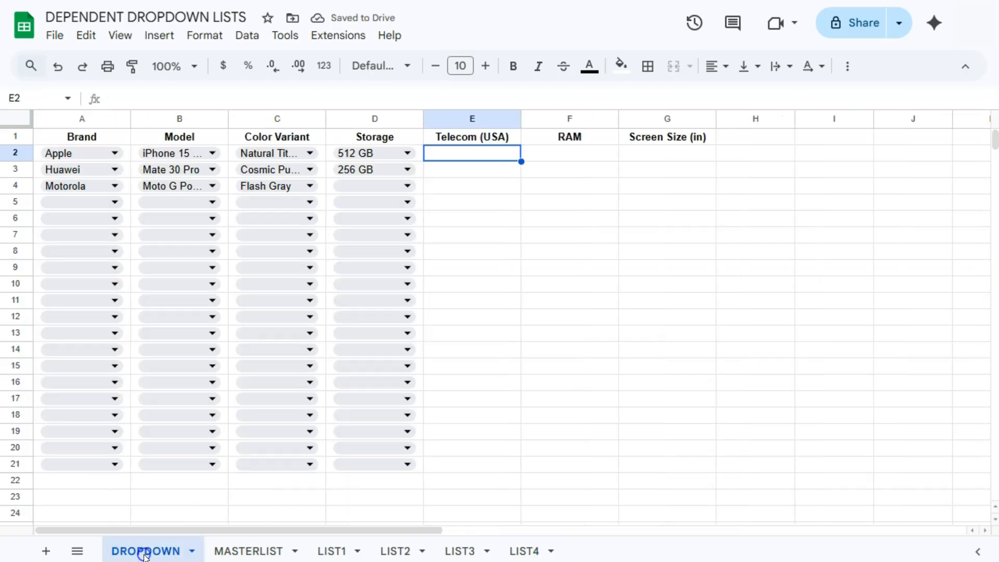
click(478, 156)
drag(478, 156, 469, 459)
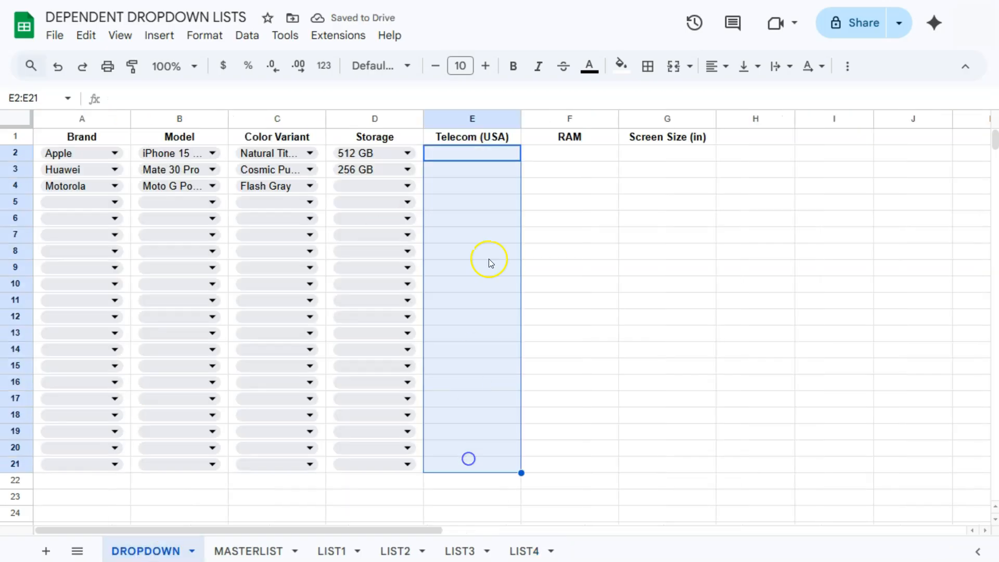
right_click(481, 152)
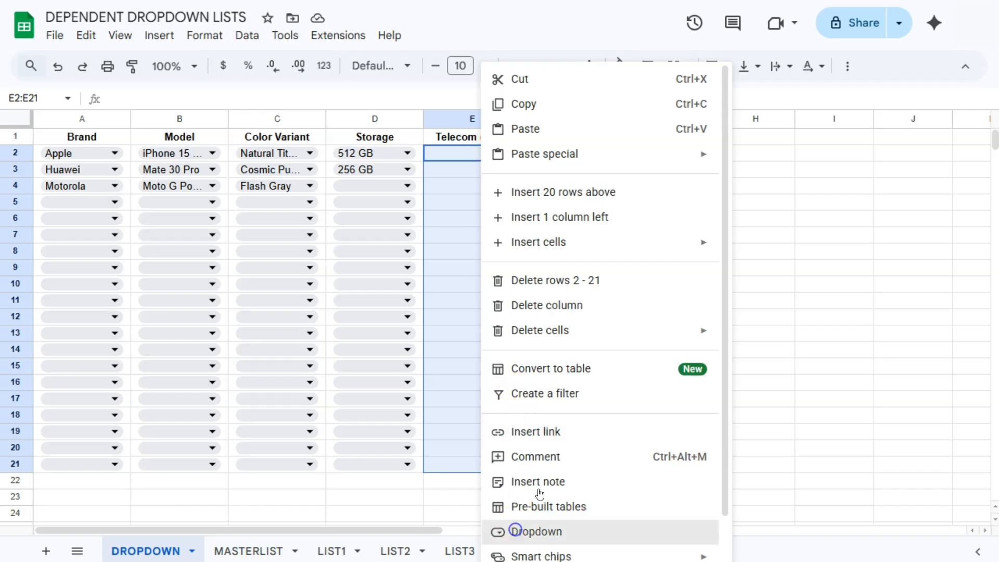
click(515, 530)
click(879, 207)
click(832, 229)
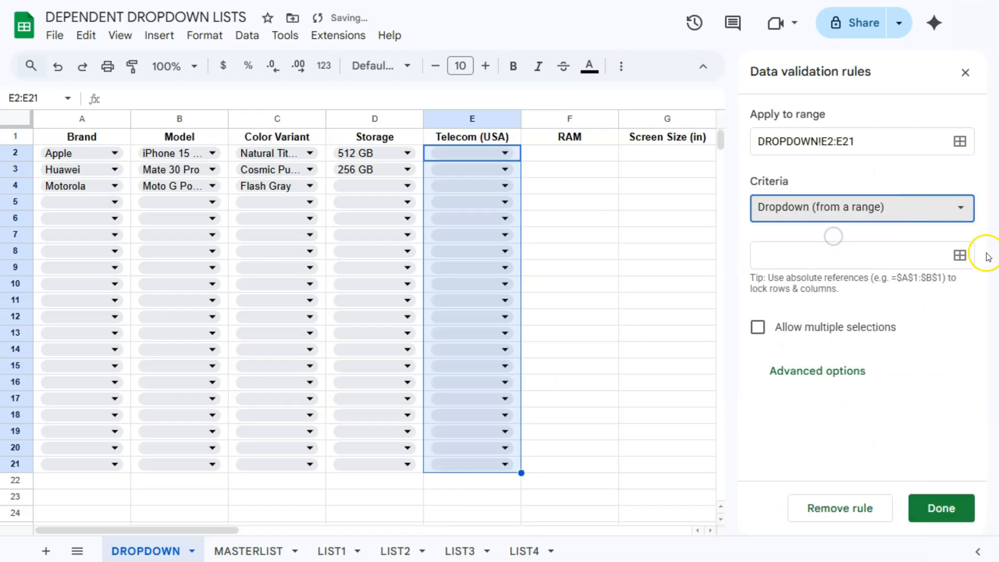
click(959, 255)
click(526, 551)
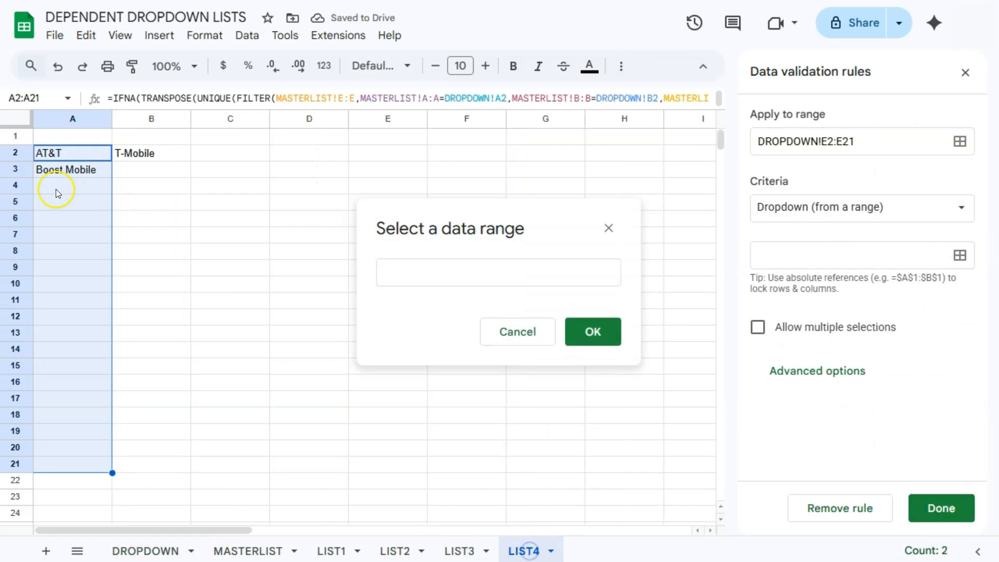
click(20, 156)
click(573, 324)
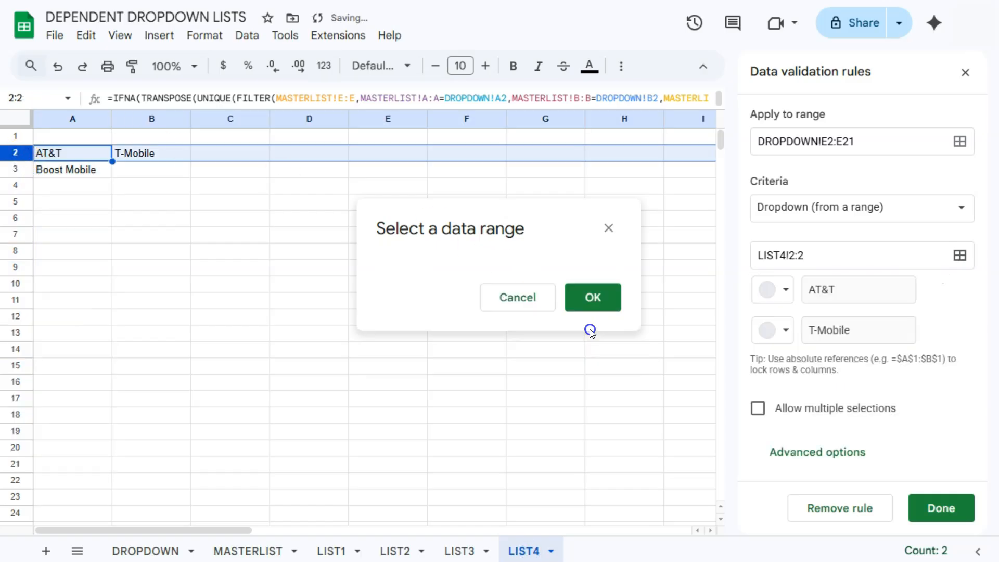
click(941, 508)
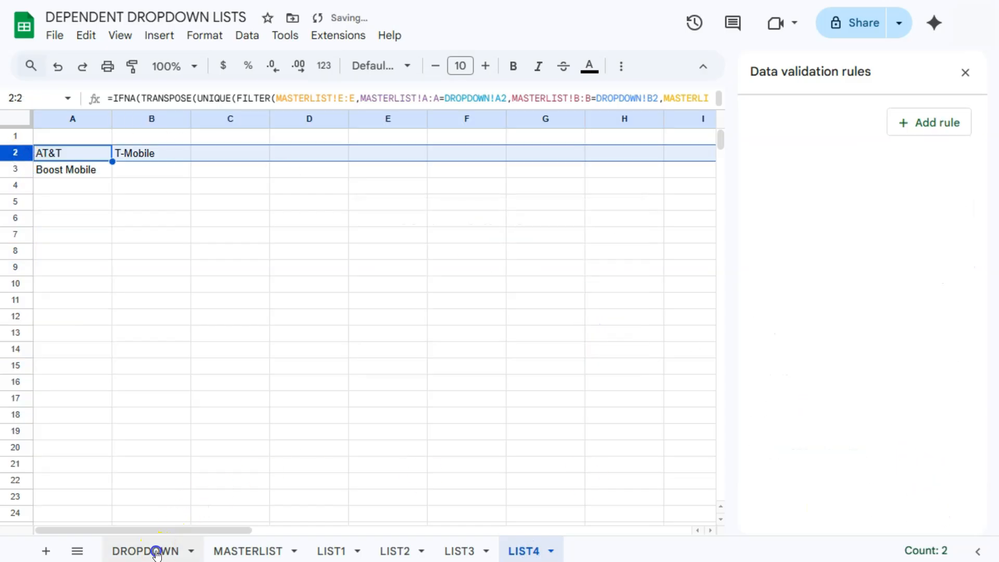
Edit the validation rule of the Telecom (USA) dropdowns on DROPDOWN so the source range is the relative reference =LIST4!2:2
click(157, 550)
click(505, 153)
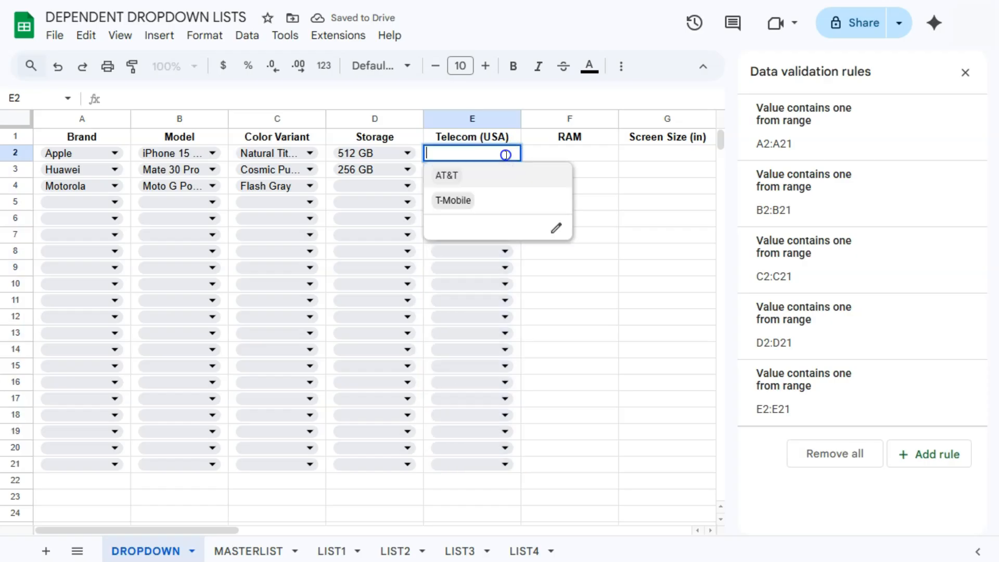
click(555, 229)
click(801, 255)
key(BackSpace)
click(934, 504)
click(697, 343)
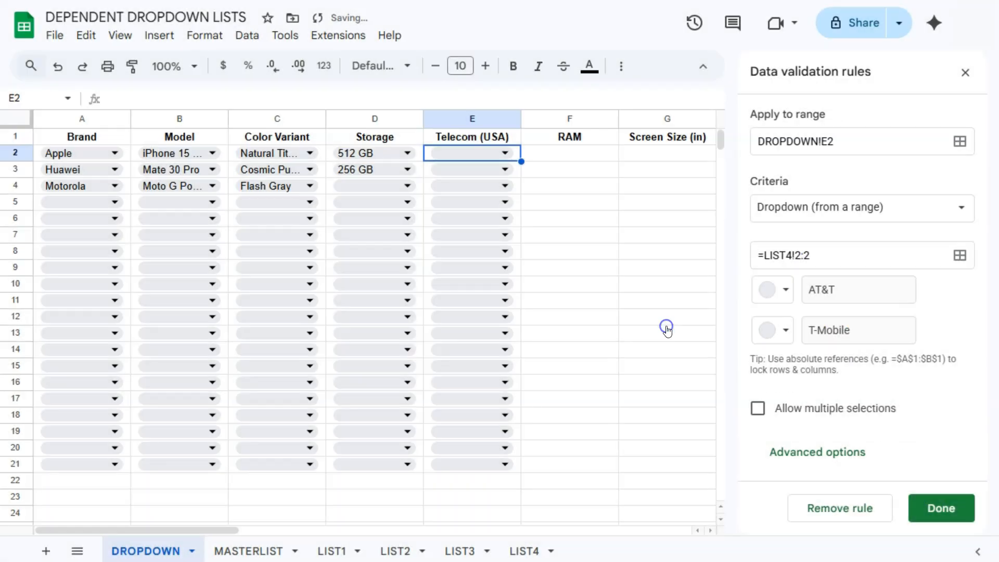
Choose T-Mobile in E2 and Boost Mobile in E3 from the Telecom (USA) dropdowns
click(499, 152)
click(460, 198)
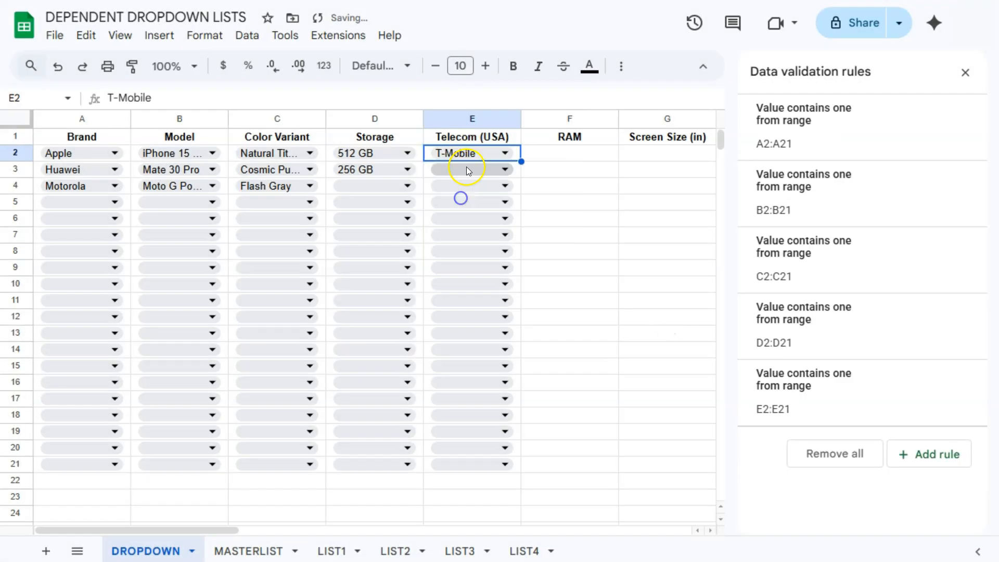
click(467, 169)
click(465, 189)
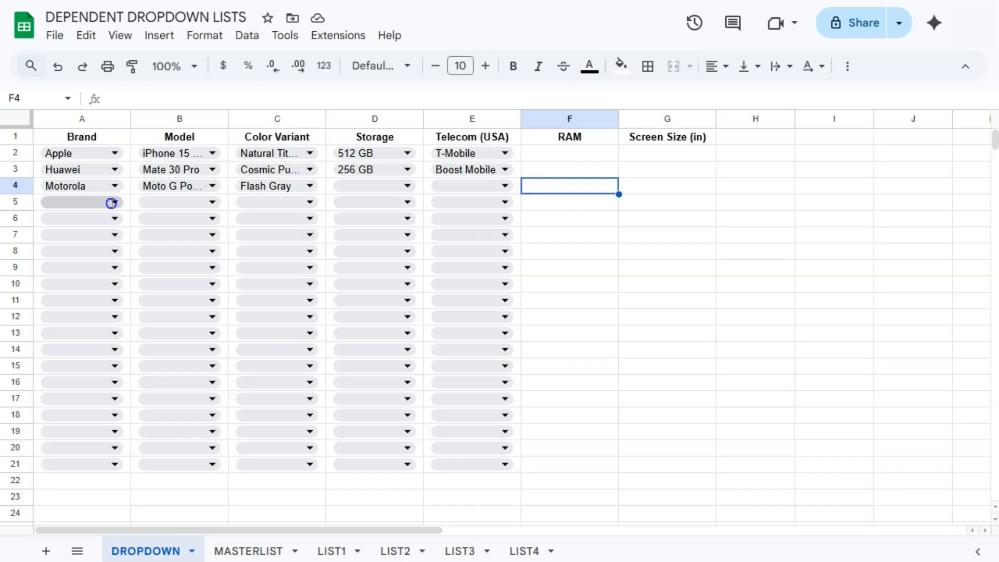
Fill row 5 from its dropdowns with OnePlus, OnePlus 9, Winter Mist, 256 GB and Mint Mobile
click(112, 203)
click(73, 323)
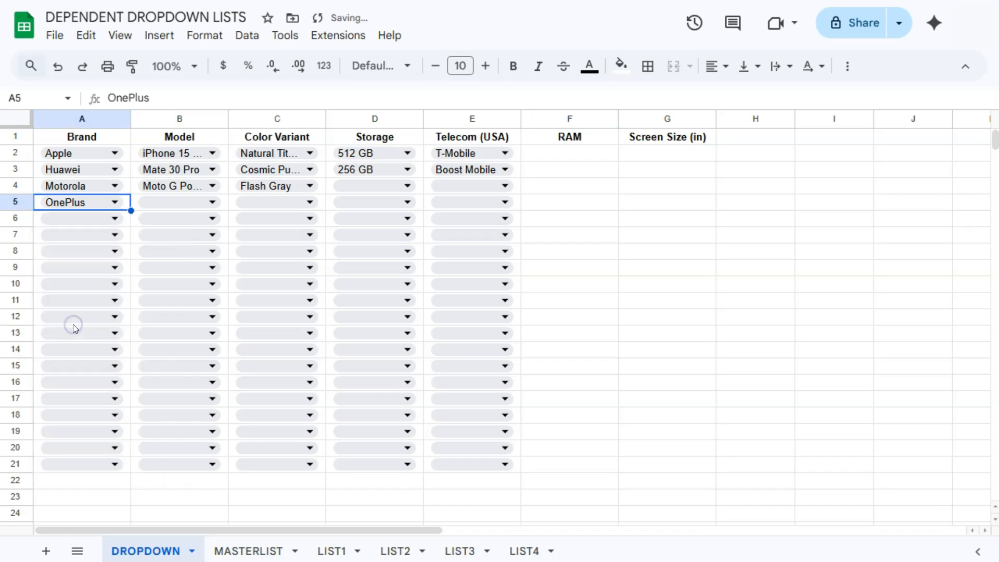
click(170, 202)
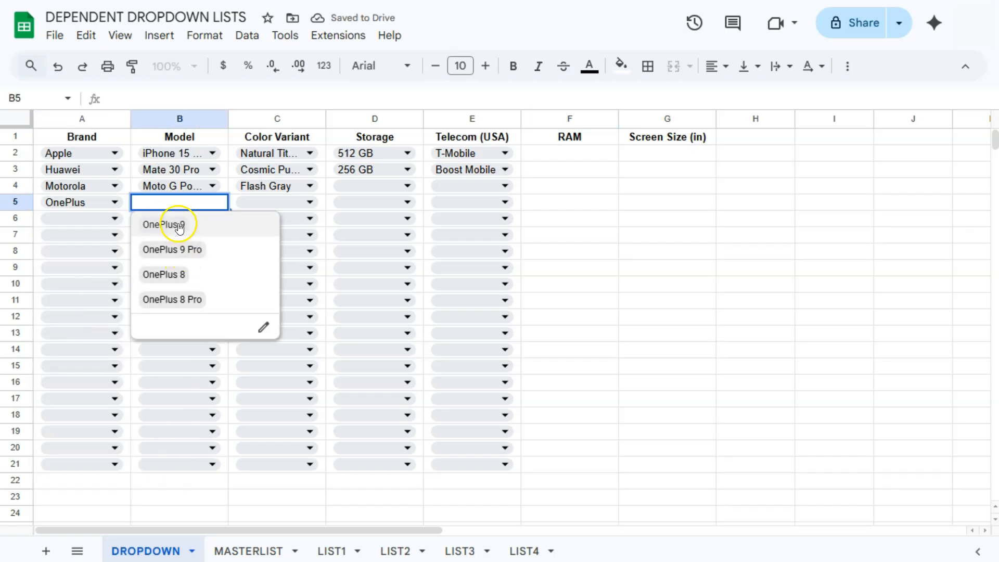
click(178, 226)
click(258, 203)
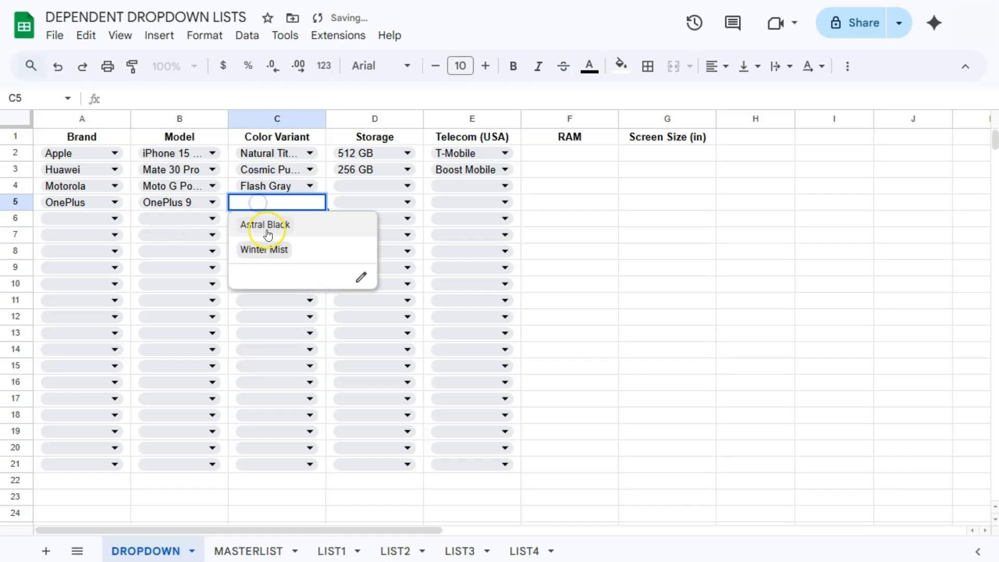
click(271, 250)
click(346, 206)
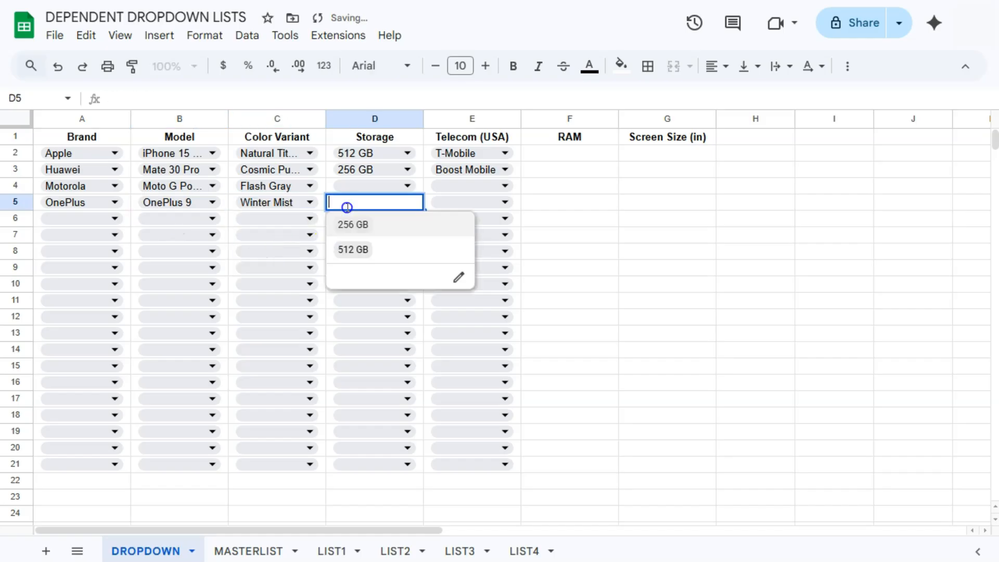
click(355, 226)
click(442, 203)
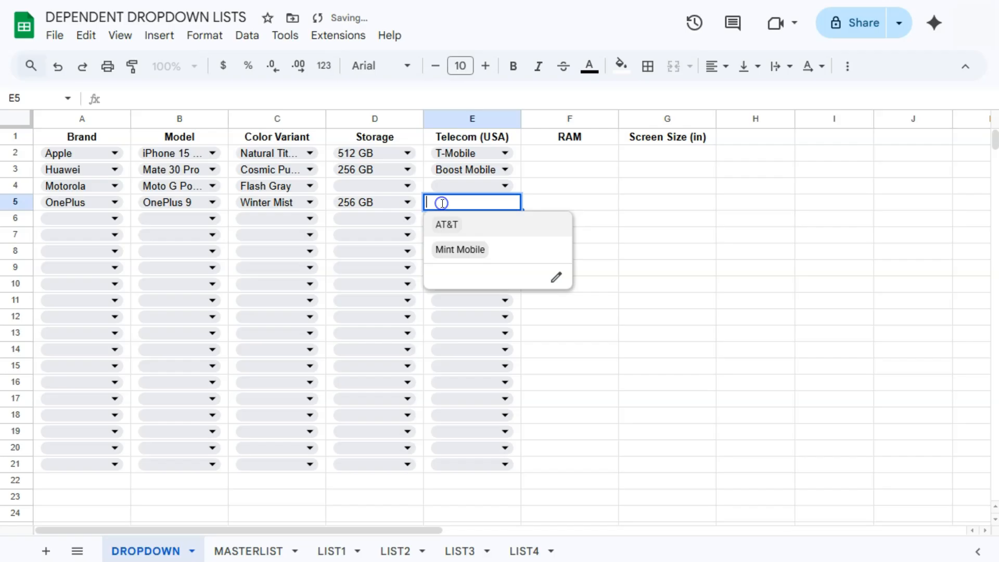
click(460, 250)
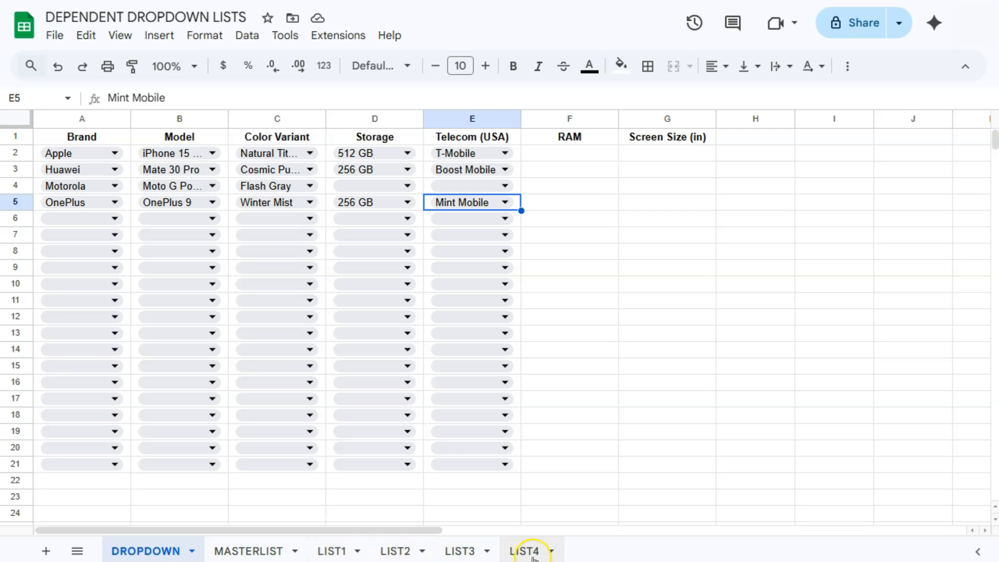
Hide the helper sheets LIST1, LIST2, LIST3 and LIST4
click(355, 552)
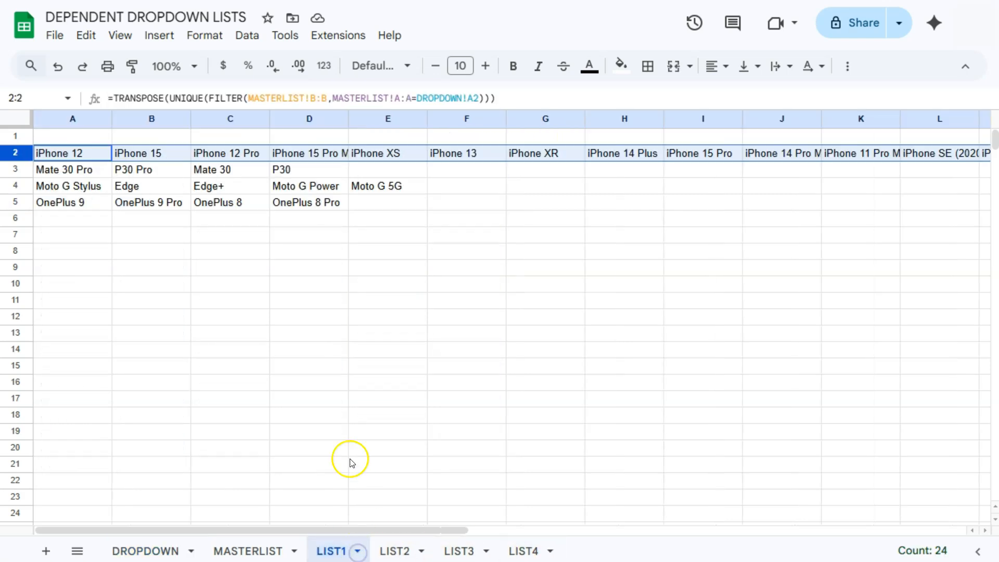
click(357, 551)
click(358, 427)
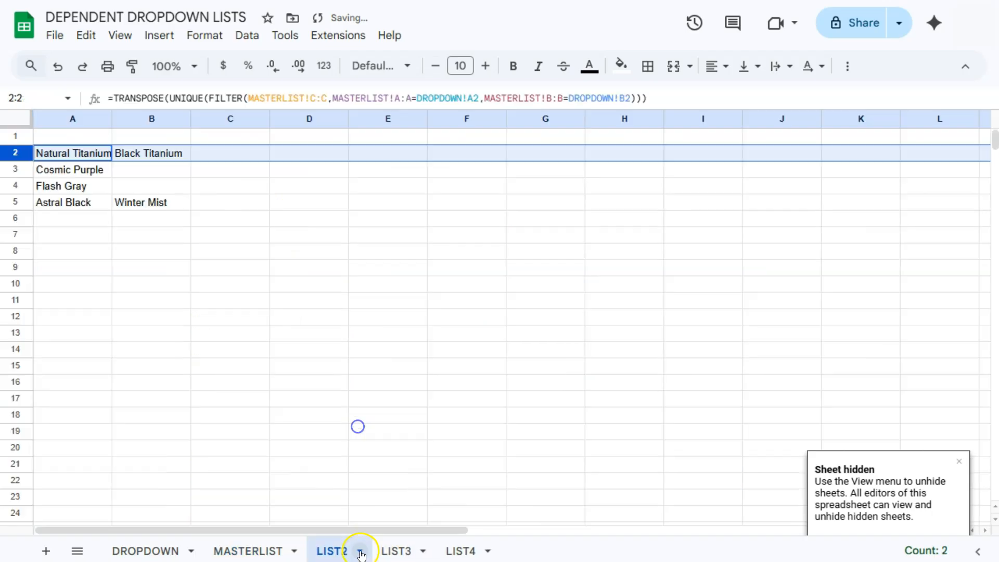
click(360, 551)
click(358, 426)
click(359, 552)
click(359, 426)
click(359, 552)
click(363, 426)
Return to the DROPDOWN sheet and open the Brand choices in cell A6
click(156, 553)
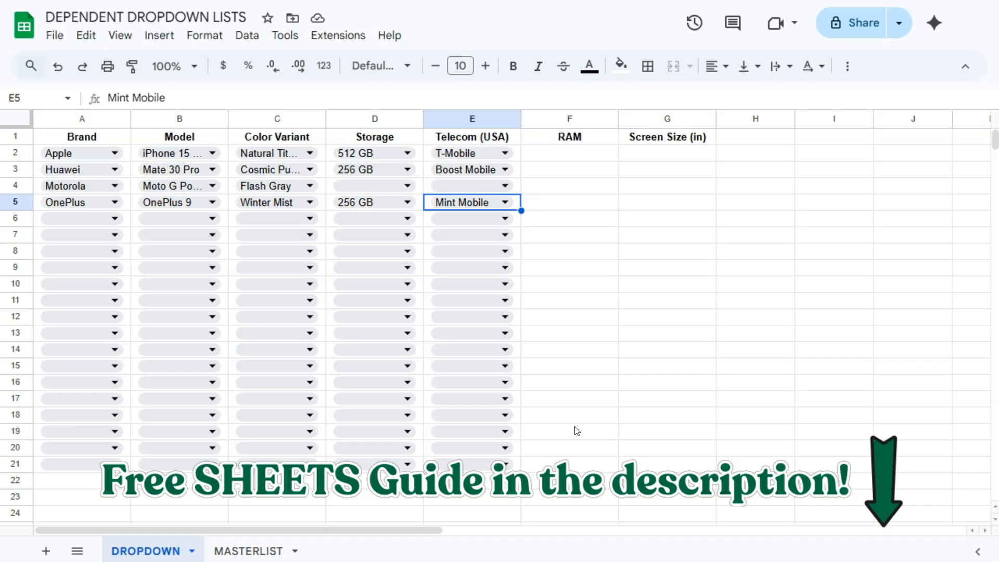
click(86, 217)
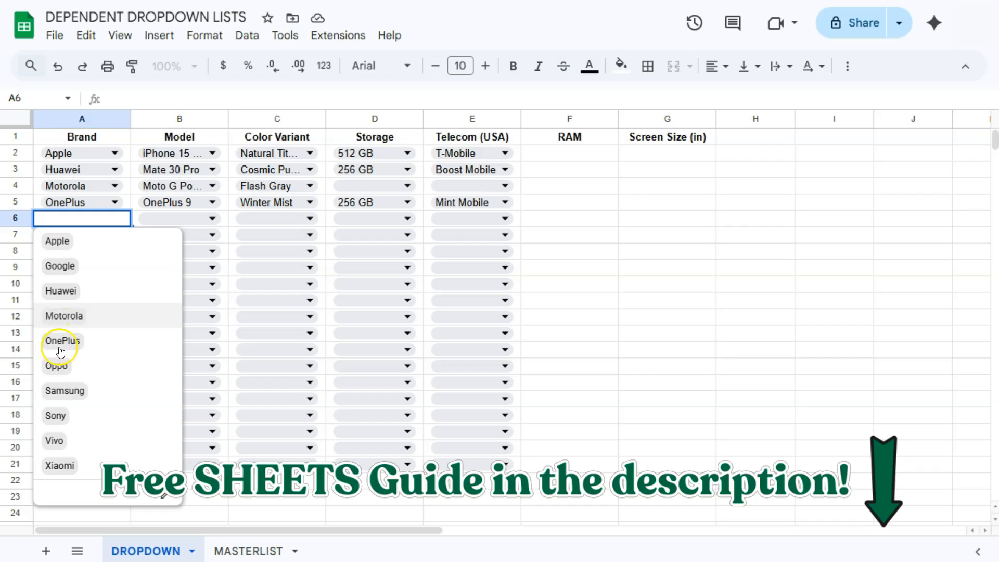